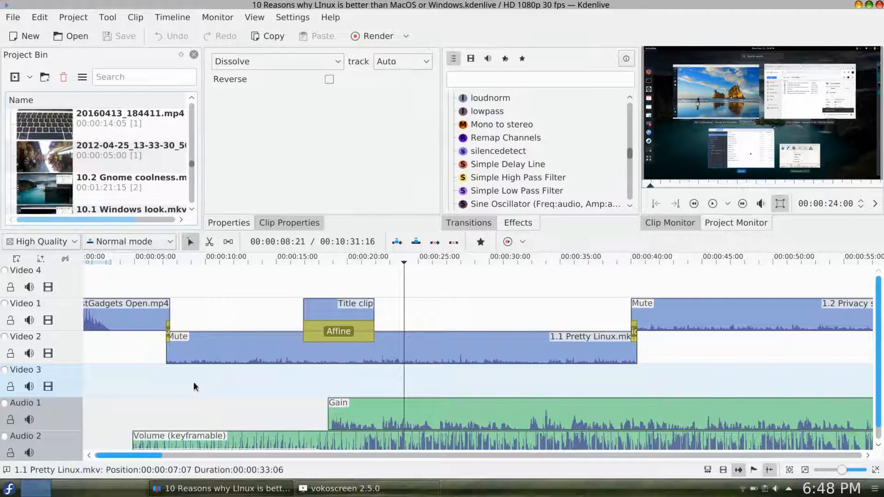
Step: Review the clips, transitions and audio along the timeline of the 10 Reasons why LInux project
drag(128, 457, 284, 461)
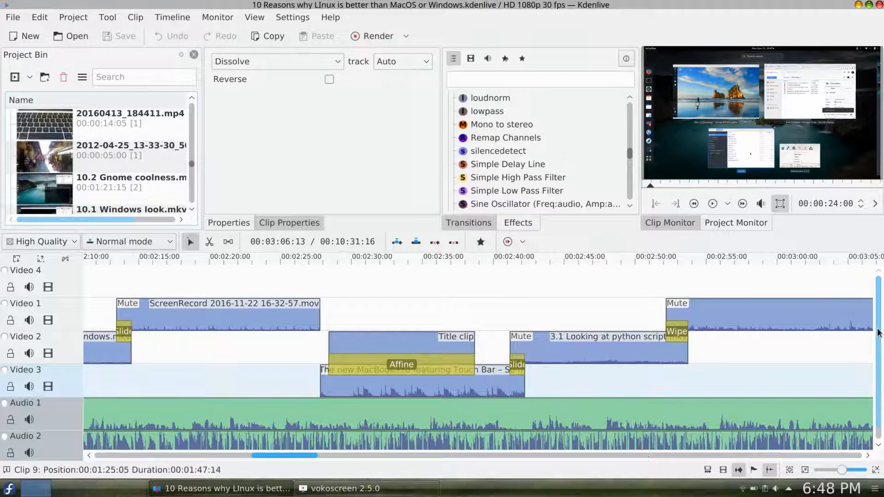
scroll(877, 322, down, 1)
click(805, 470)
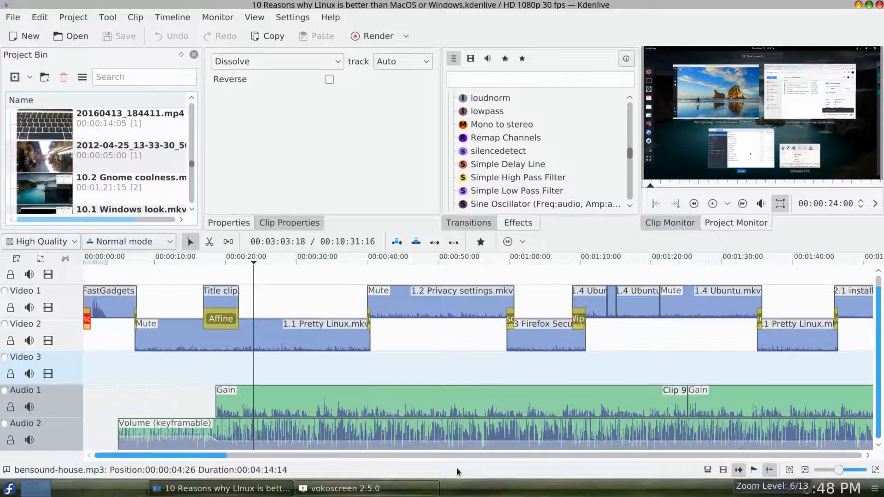
drag(209, 460, 559, 459)
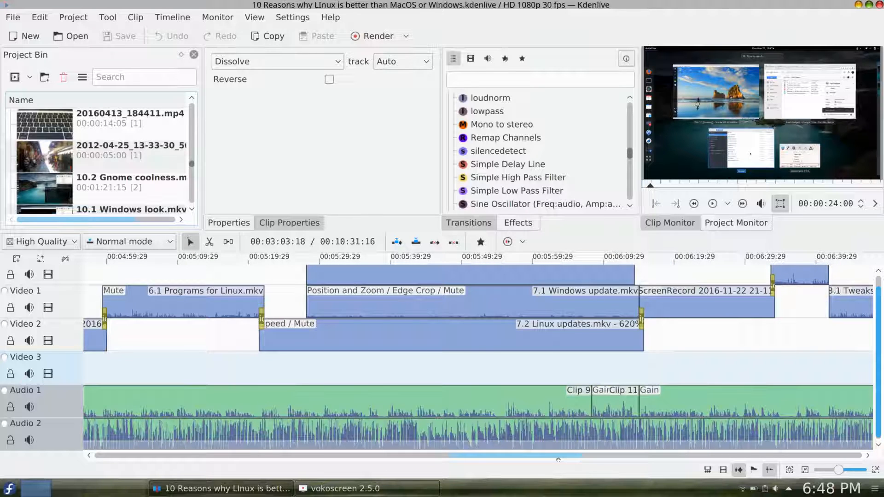
drag(558, 460, 634, 457)
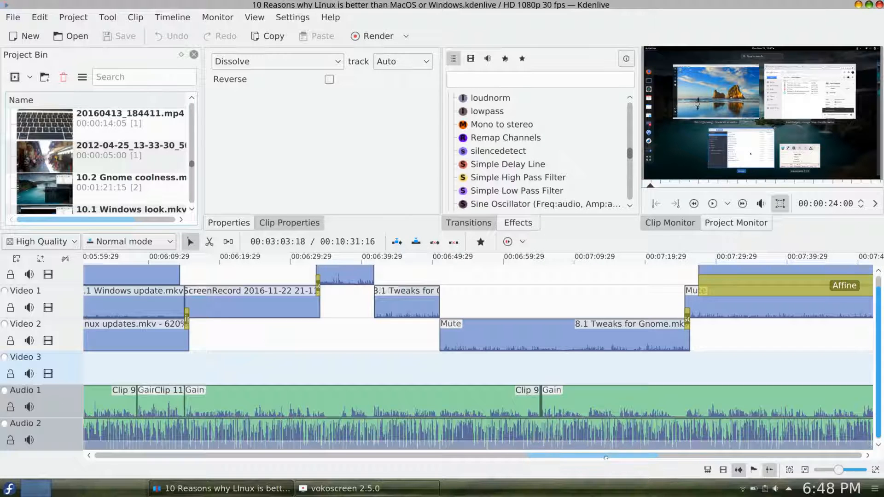
drag(606, 457, 107, 458)
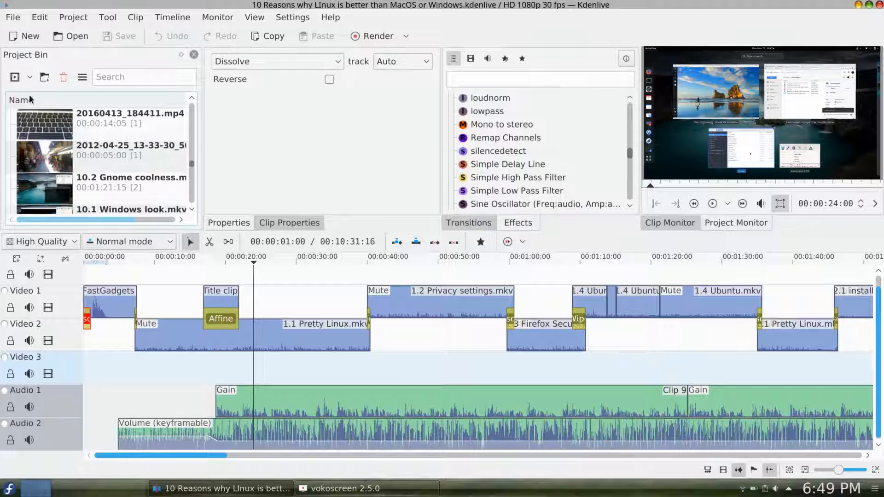
Step: Open the recent project FastGadgets Template.kdenlive
click(12, 17)
mouse_move(39, 18)
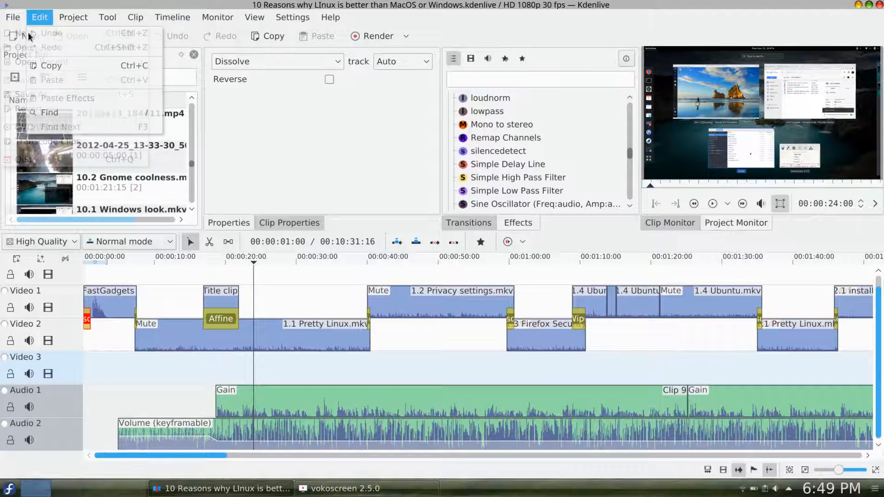
mouse_move(13, 17)
mouse_move(18, 65)
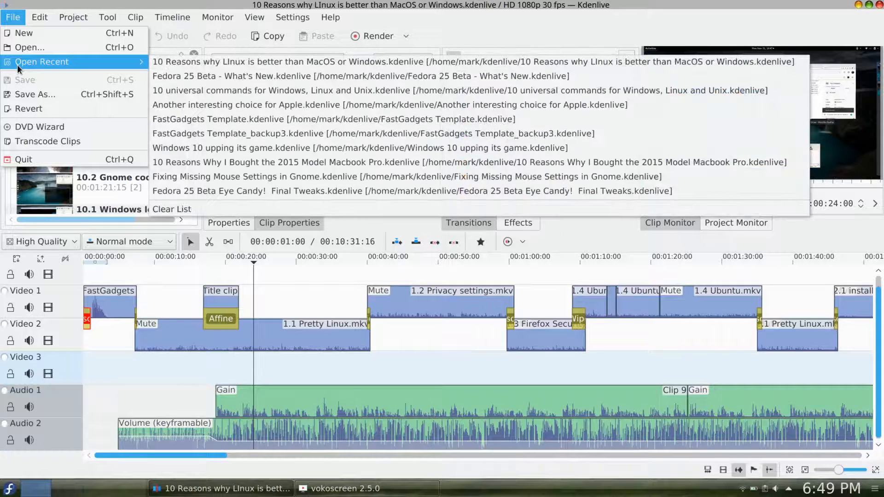
click(184, 119)
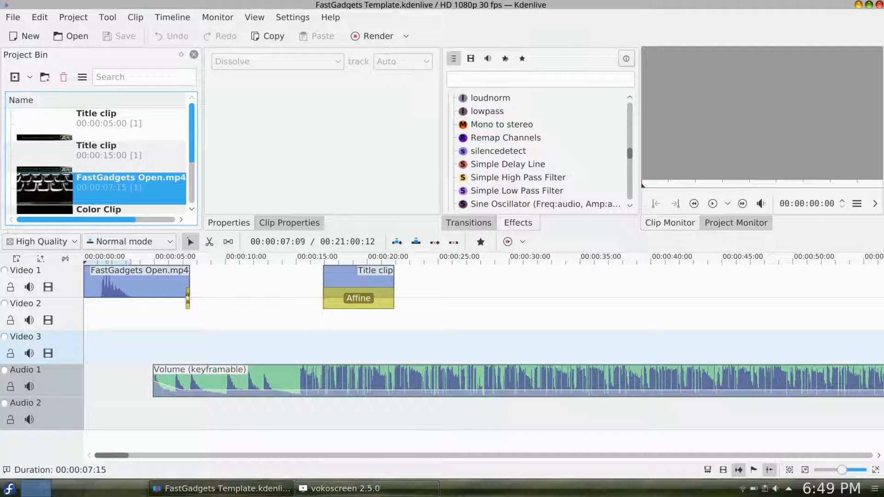
Step: Inspect the dissolve at the end of FastGadgets Open.mp4 and play the opening from about one second
click(188, 300)
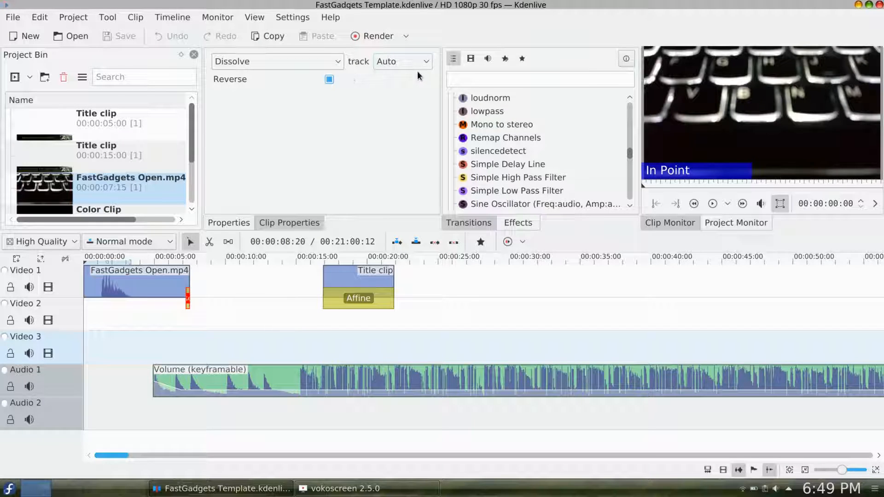
click(329, 80)
click(98, 258)
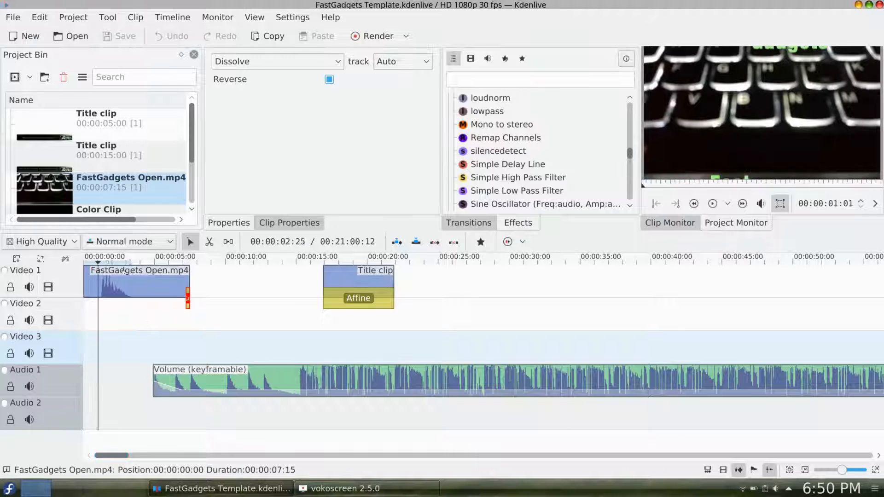
key(space)
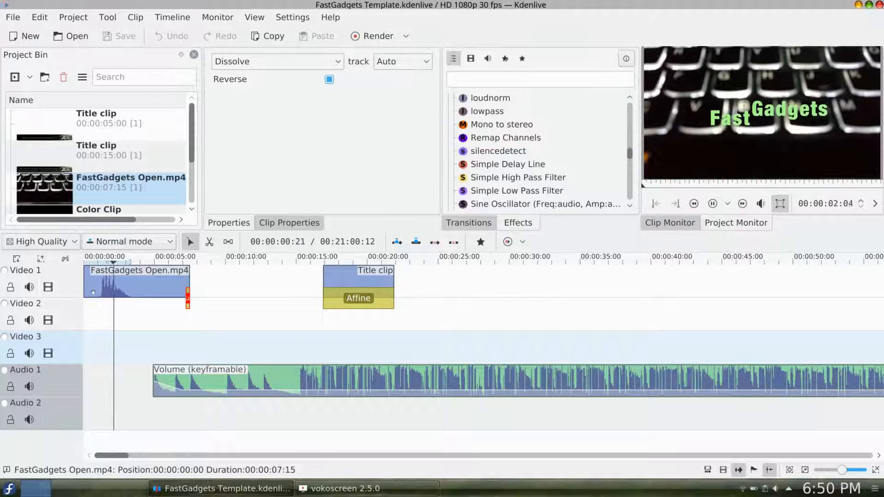
key(XF86AudioLowerVolume)
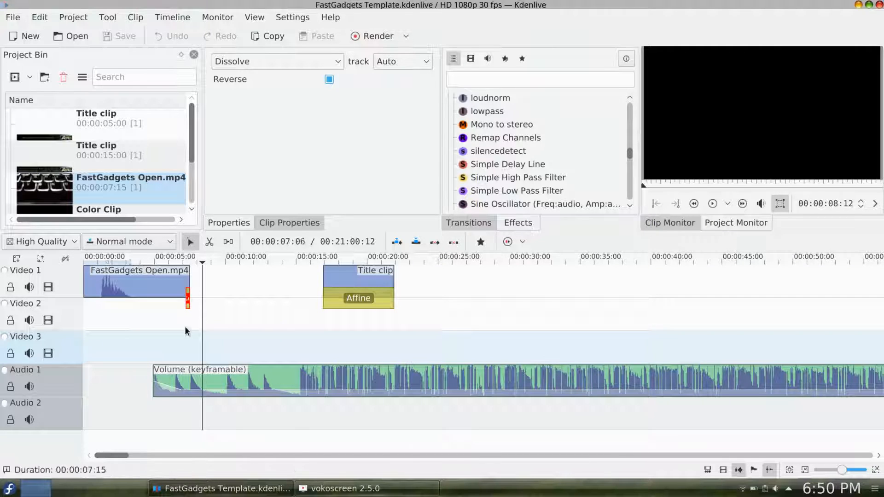
Step: Inspect the first title clip and the volume keyframes of the Believer.mp3 clips at the start and end of the timeline
click(361, 272)
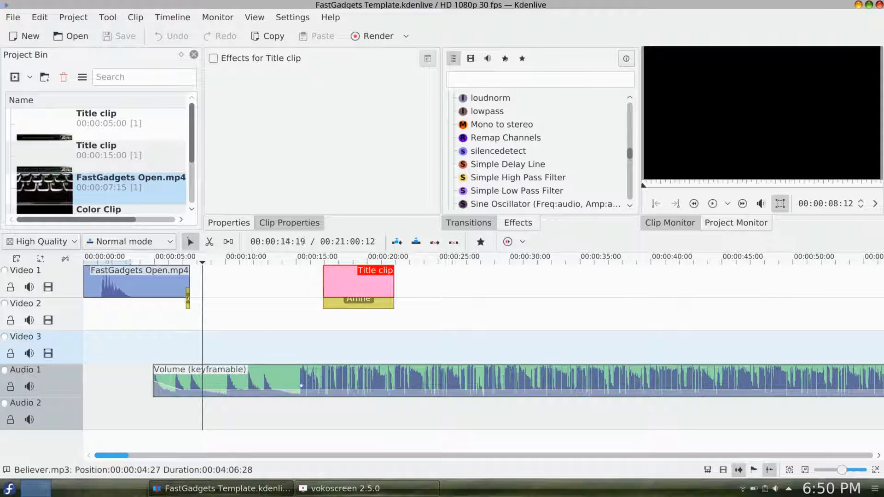
click(227, 382)
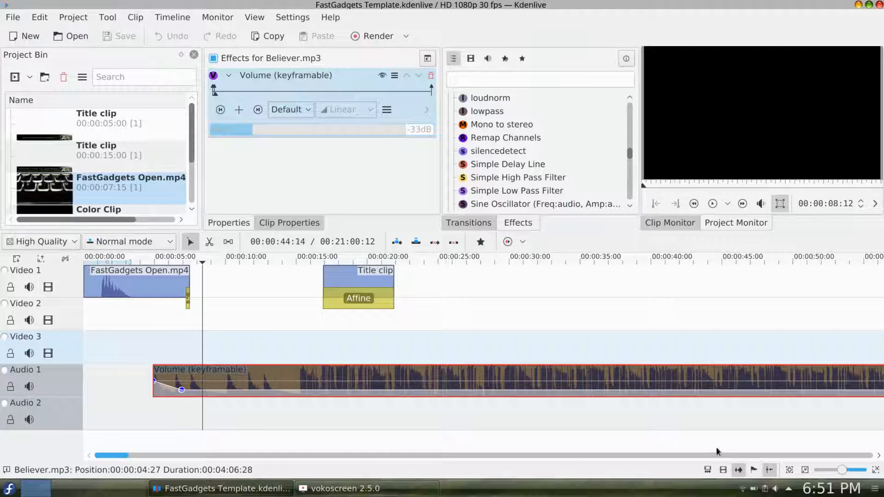
drag(843, 469, 826, 469)
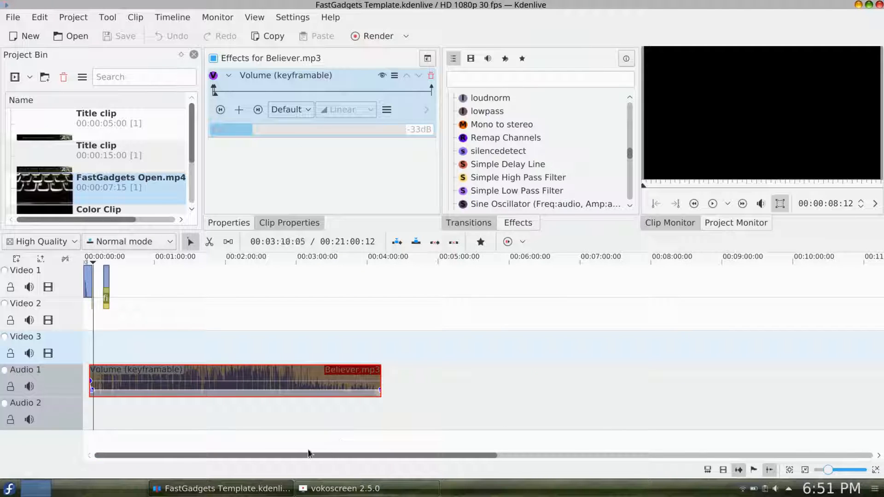
drag(310, 456, 715, 446)
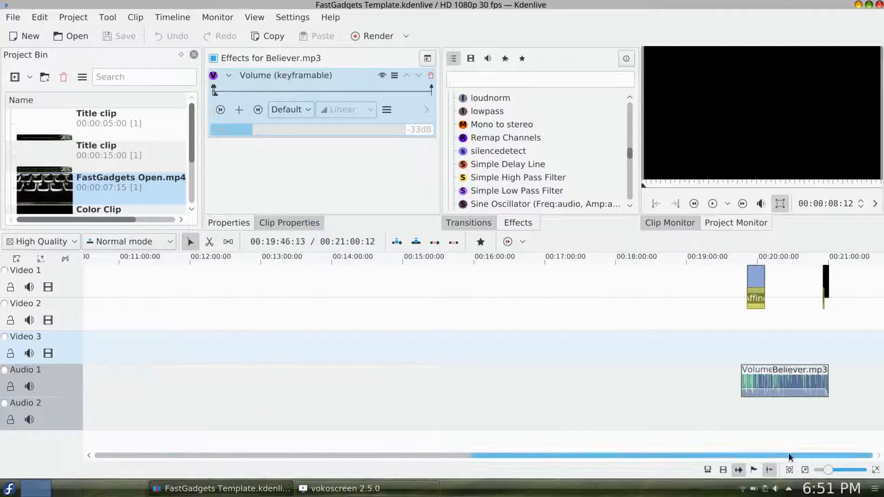
click(790, 385)
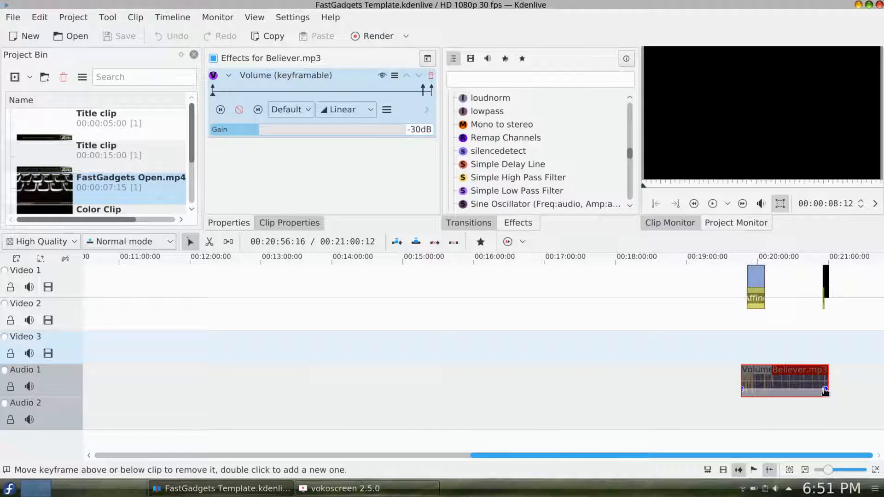
Step: Look up the Fade out effect among the effects available for the closing Believer.mp3 clip
right_click(811, 378)
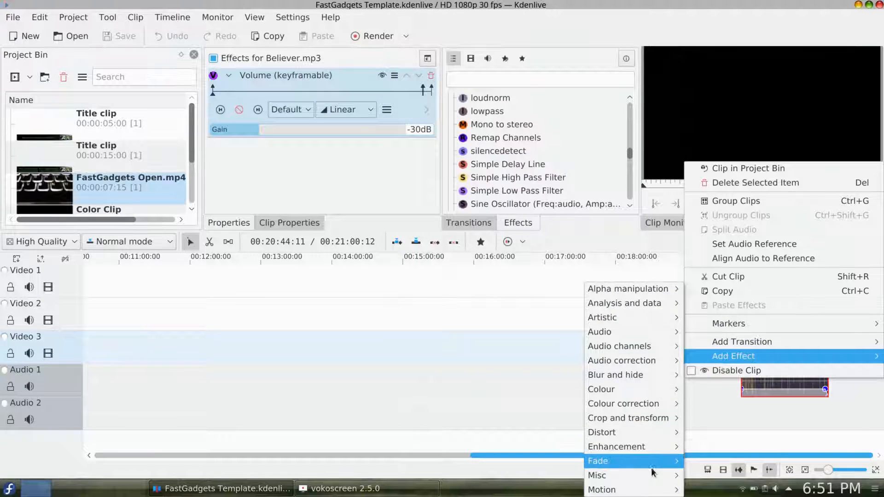
mouse_move(619, 463)
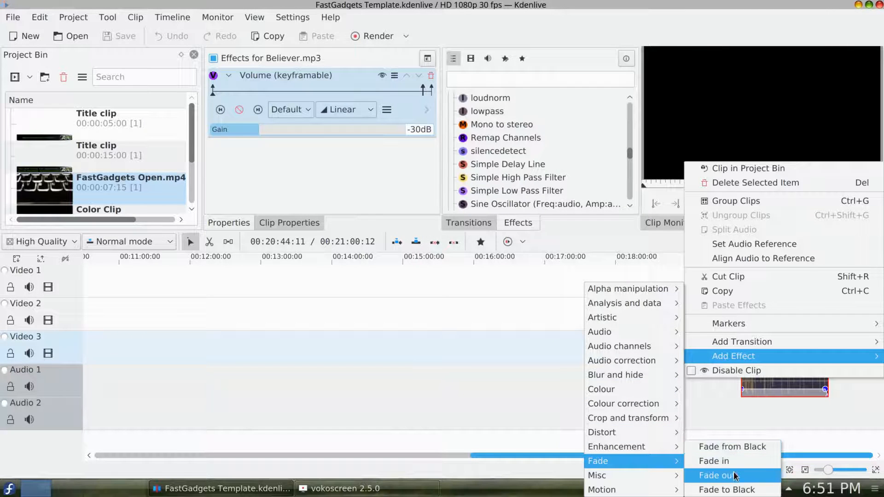
click(826, 422)
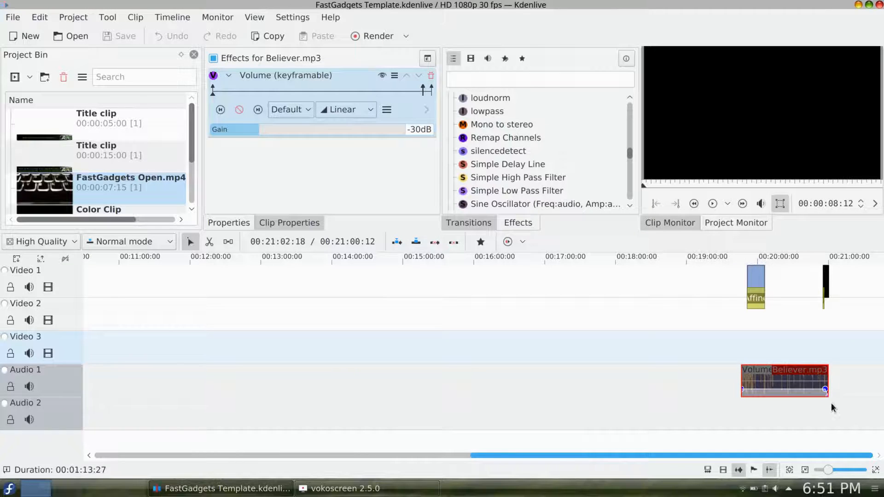
Step: Examine the closing title clip, the black color clip and its dissolve at the end of the template
click(756, 276)
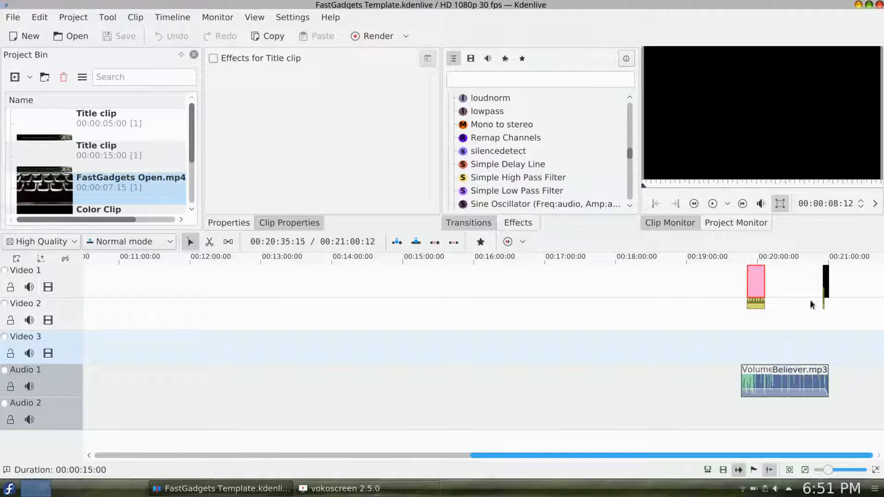
click(827, 281)
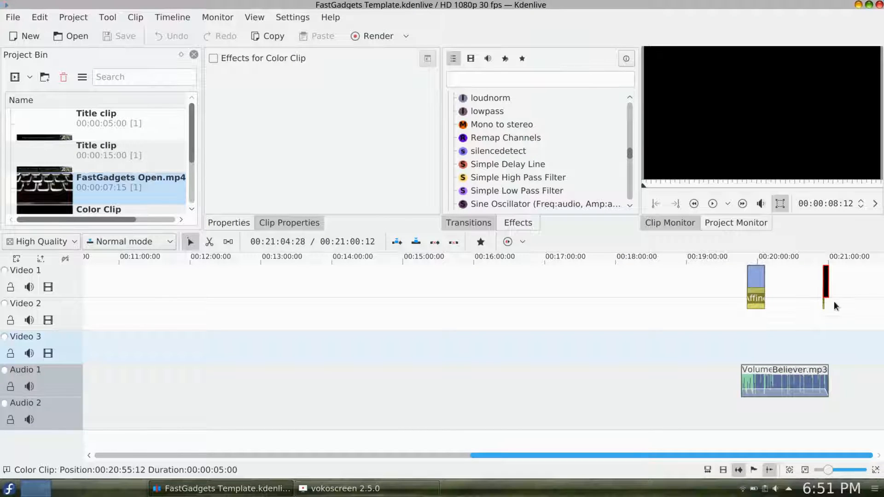
click(821, 301)
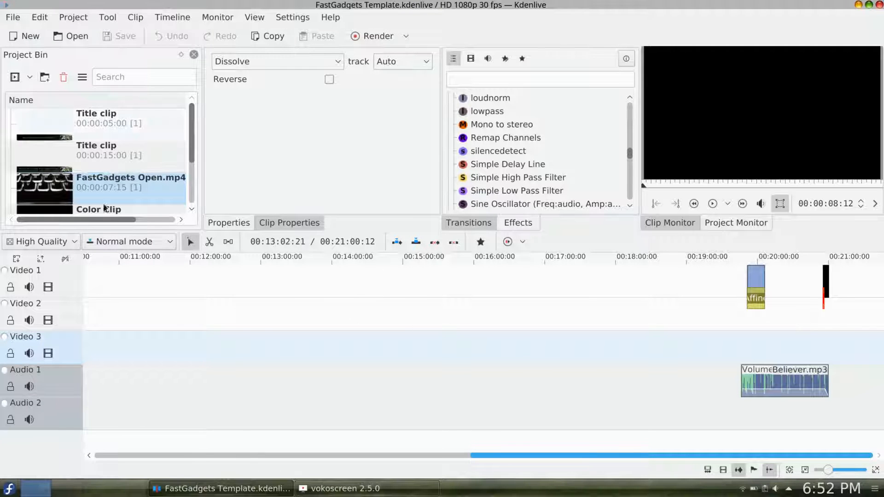
drag(671, 455, 124, 454)
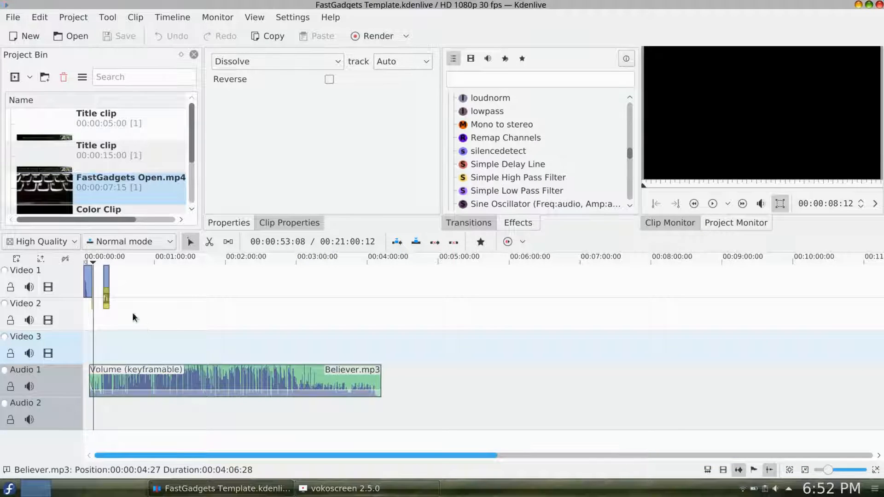
Step: Check the available resolutions in the project settings and keep the Full HD 1080 profile
click(17, 18)
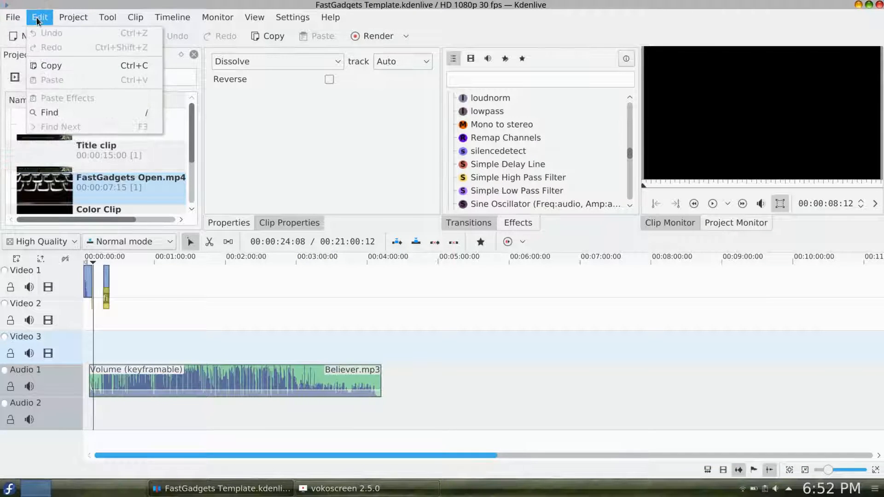
mouse_move(70, 19)
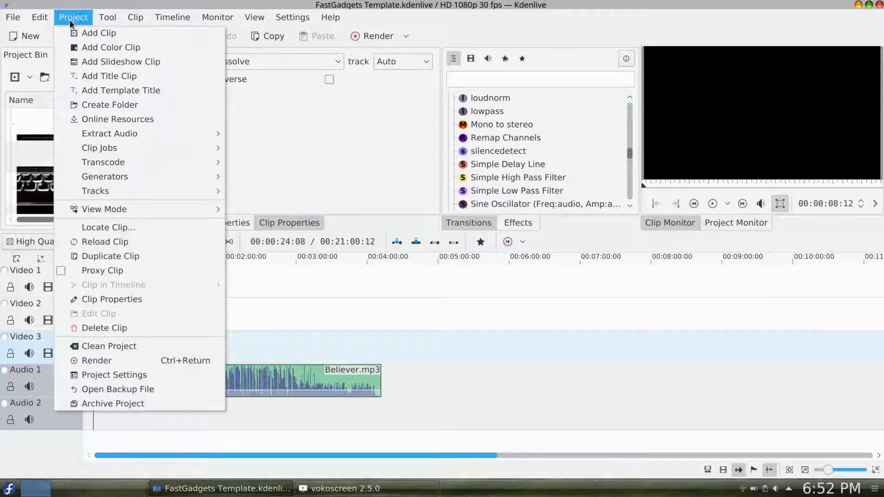
click(109, 377)
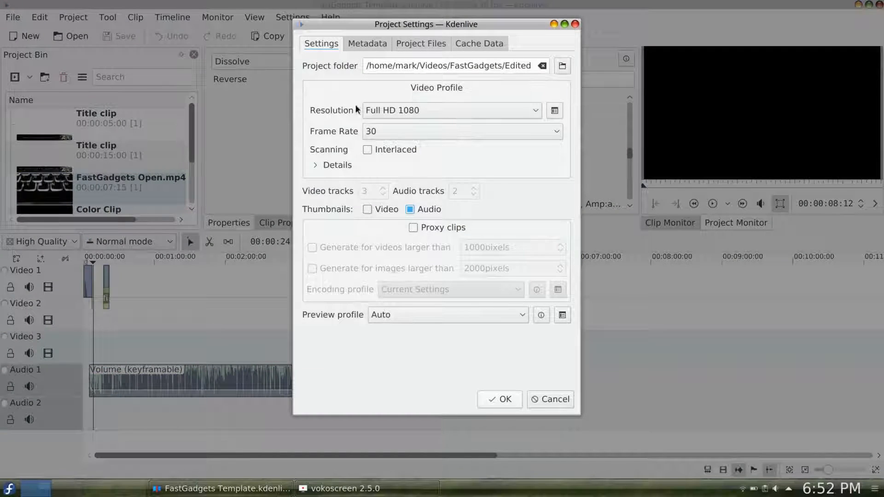
click(409, 111)
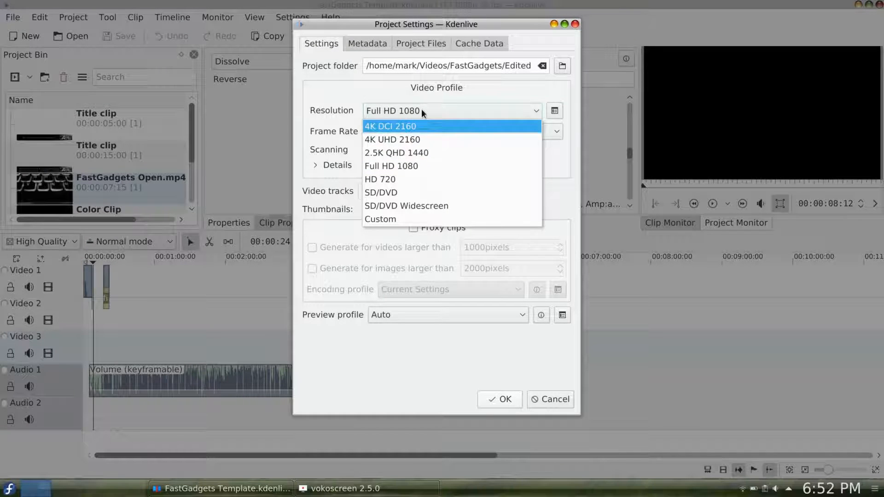
click(422, 109)
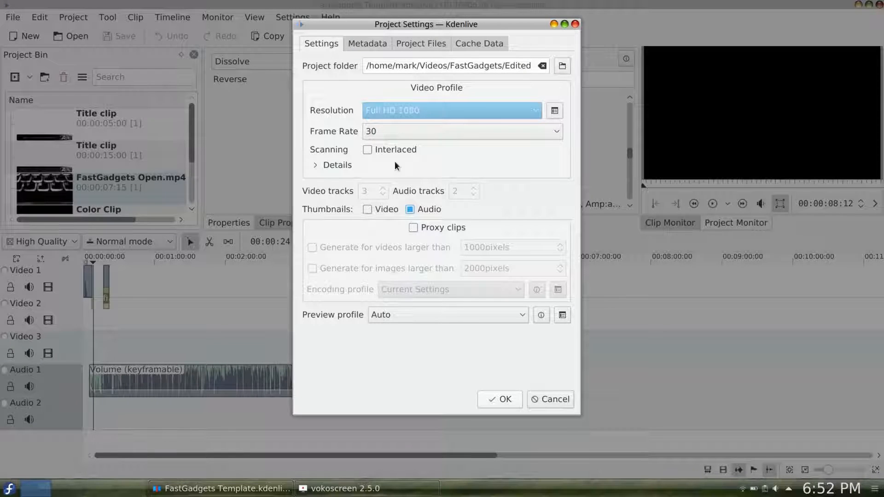
click(501, 399)
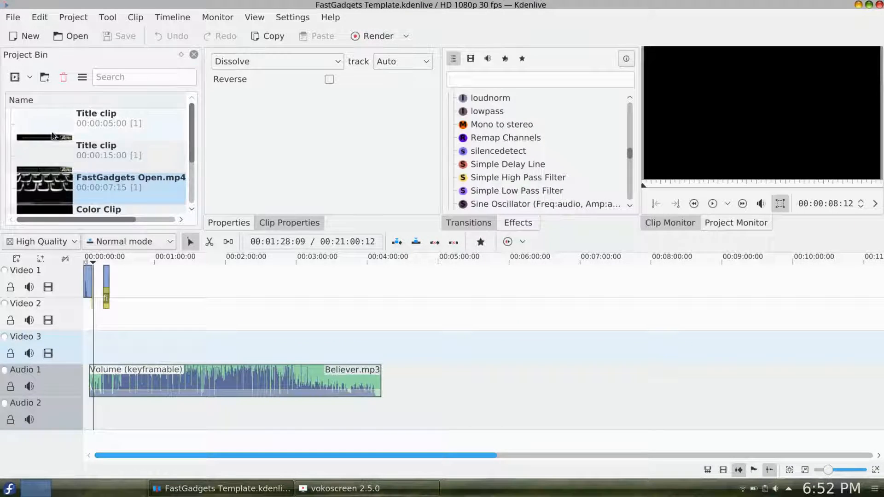
Step: Examine the five-second title clip in an enlarged title editor and close it without changes
click(58, 133)
double_click(58, 133)
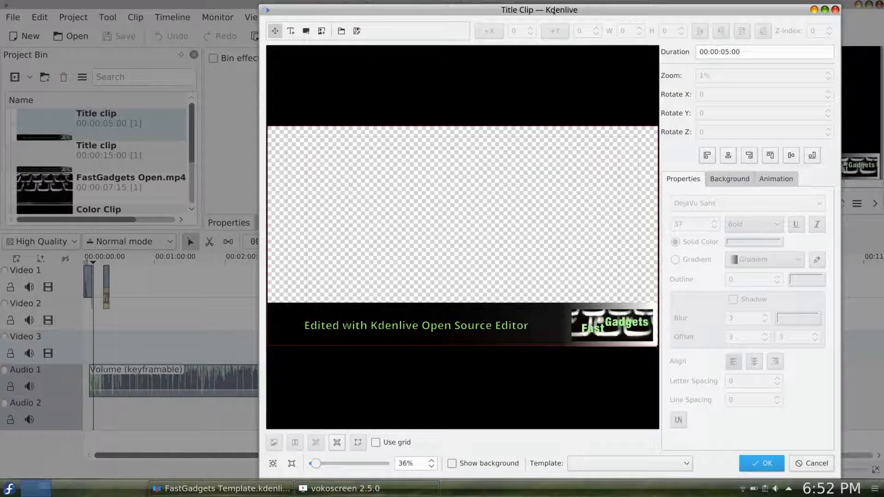
double_click(554, 10)
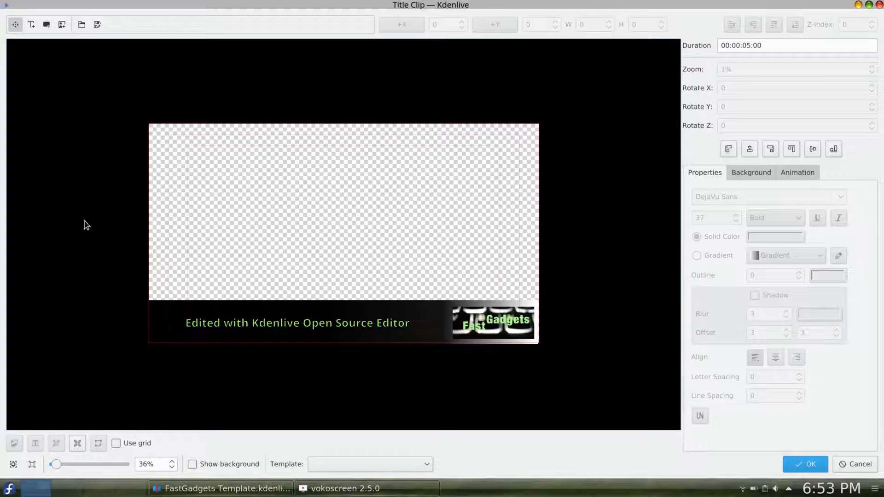
click(104, 392)
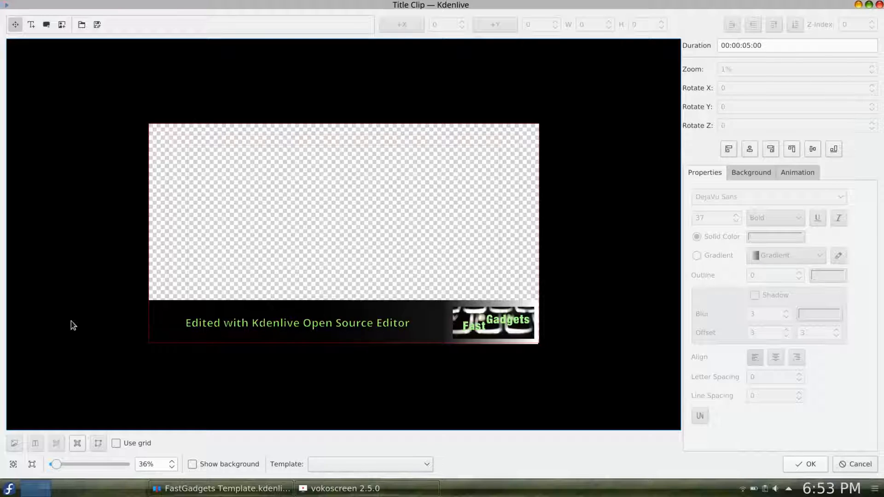
click(860, 465)
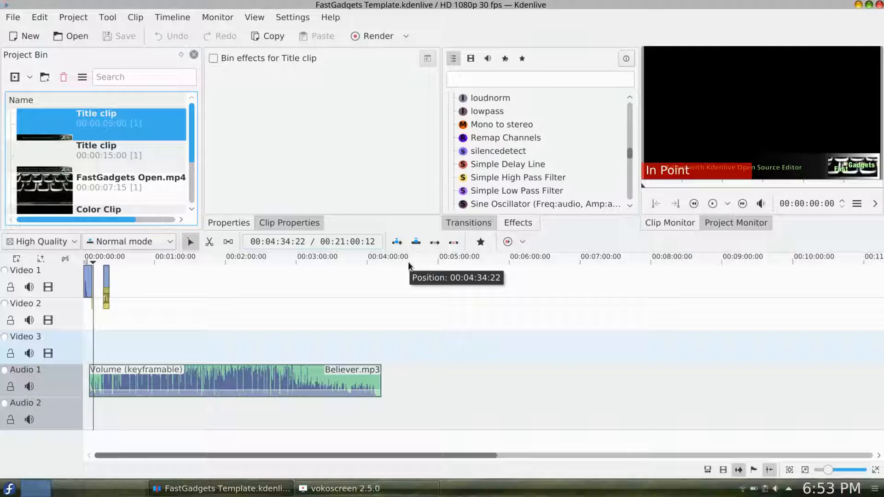
click(13, 18)
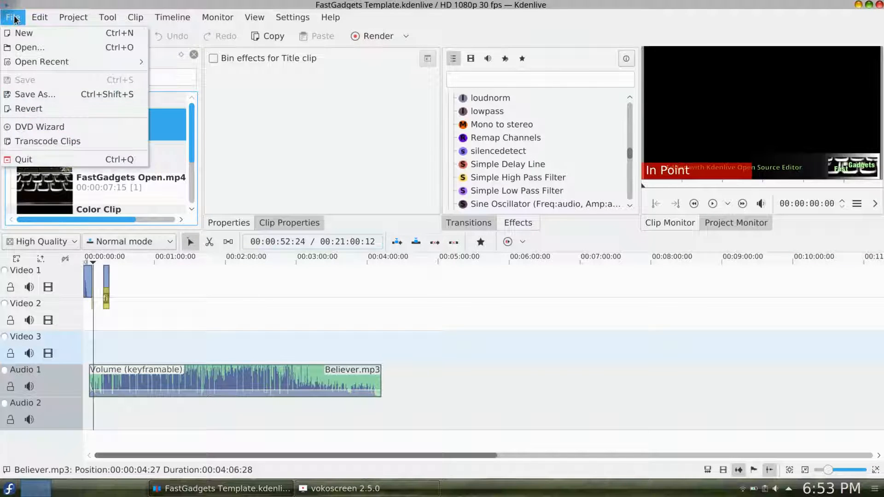
mouse_move(73, 17)
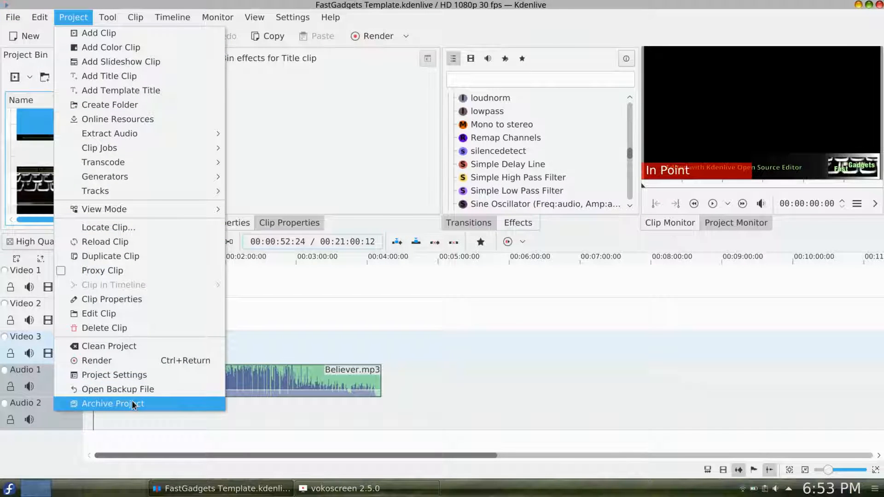
click(415, 350)
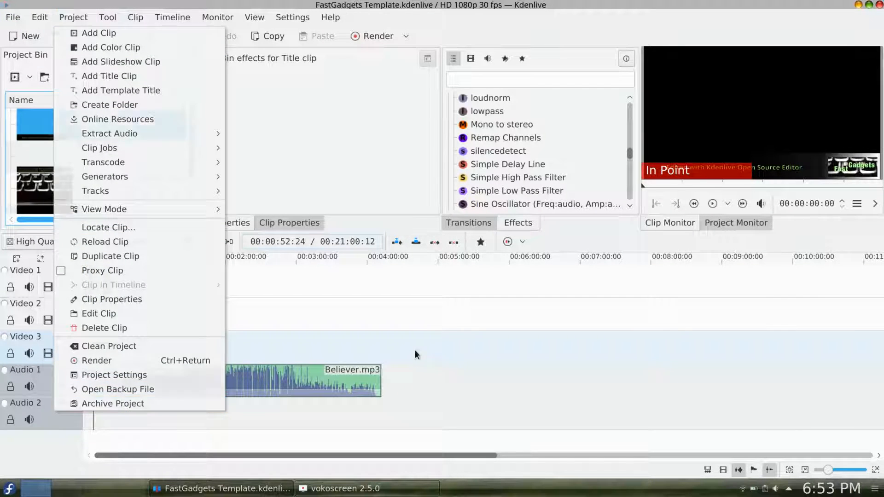
click(581, 455)
drag(530, 458, 41, 456)
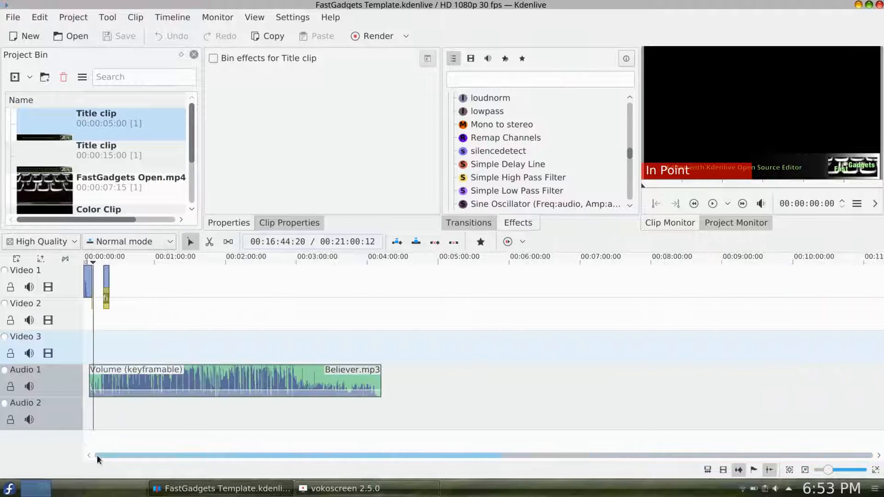
Step: Open the recent project "10 Reasons why LInux is better than MacOS or Windows.kdenlive"
click(106, 281)
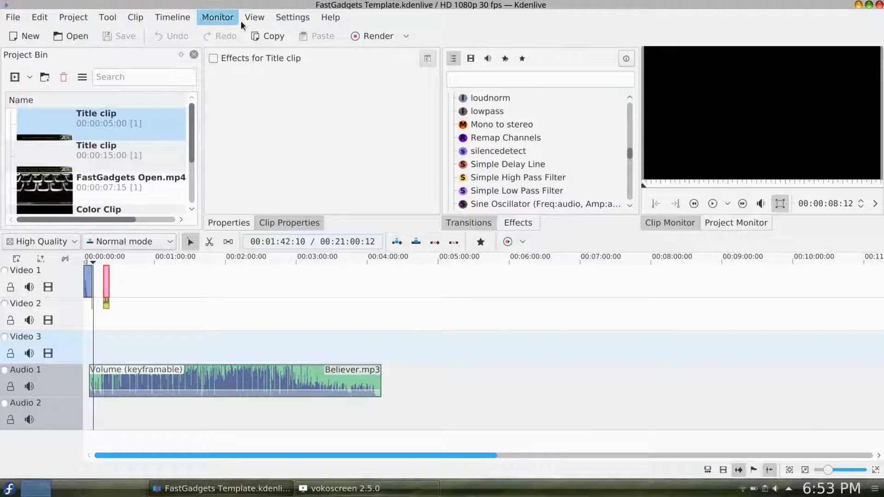
click(14, 20)
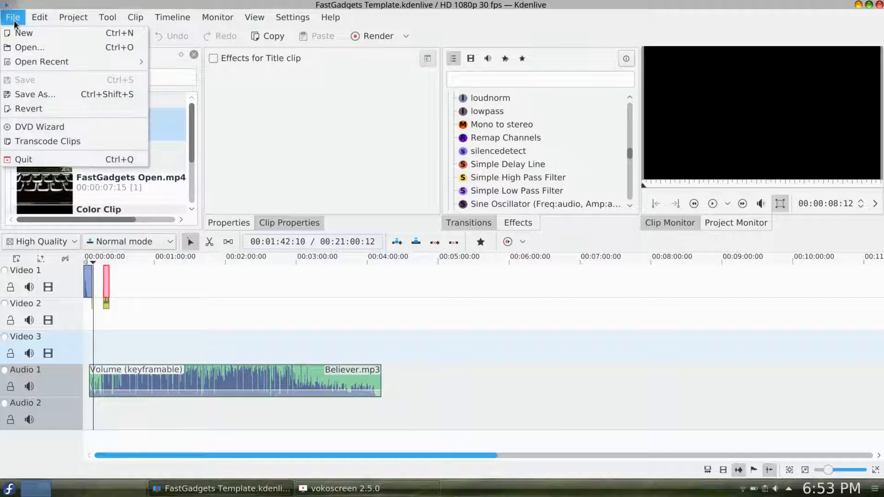
mouse_move(47, 67)
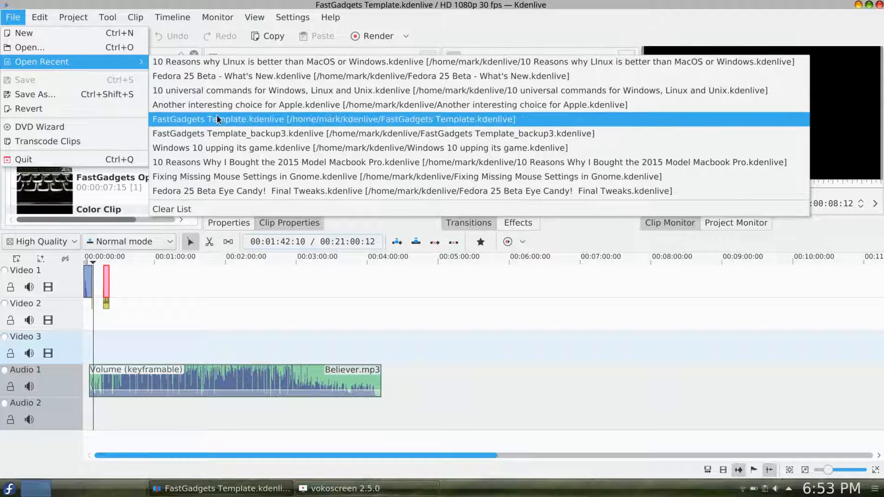
click(205, 65)
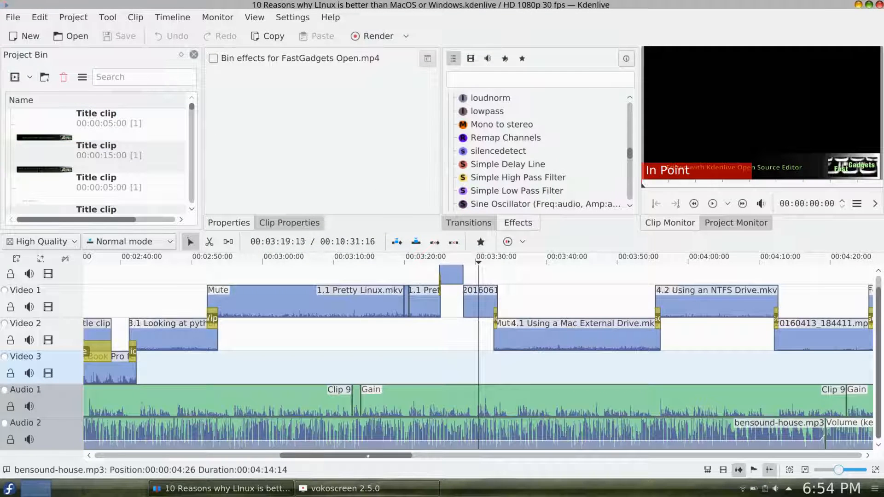
Step: Examine the title clip near the start of the timeline and the first two title clips in the project bin
mouse_move(354, 456)
mouse_down()
mouse_move(373, 457)
mouse_move(348, 456)
mouse_up()
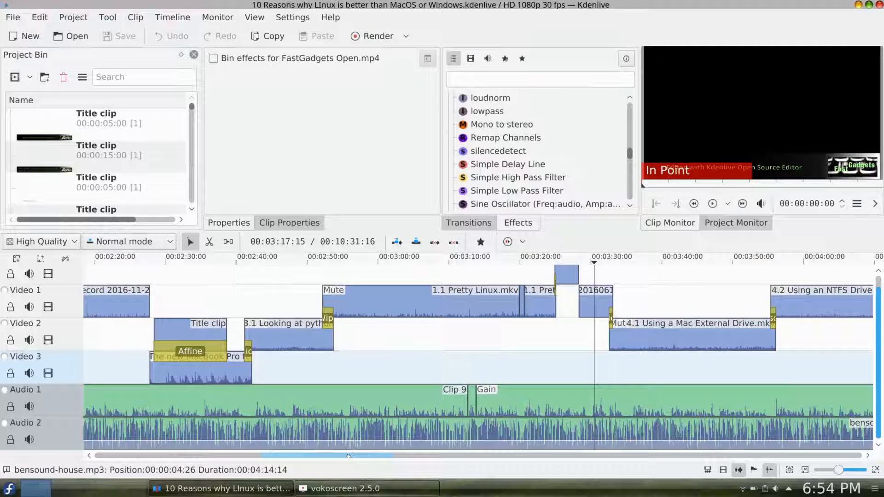
drag(349, 456, 82, 459)
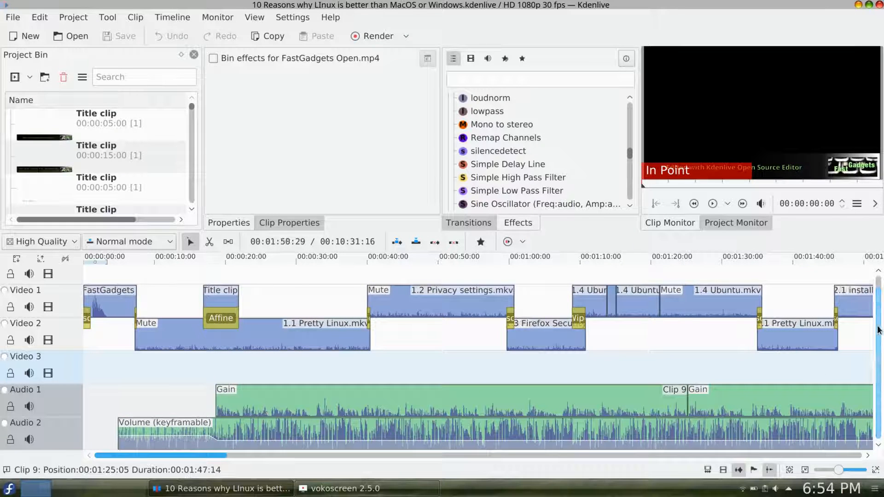
mouse_move(881, 320)
mouse_down()
mouse_move(881, 335)
mouse_move(881, 315)
mouse_up()
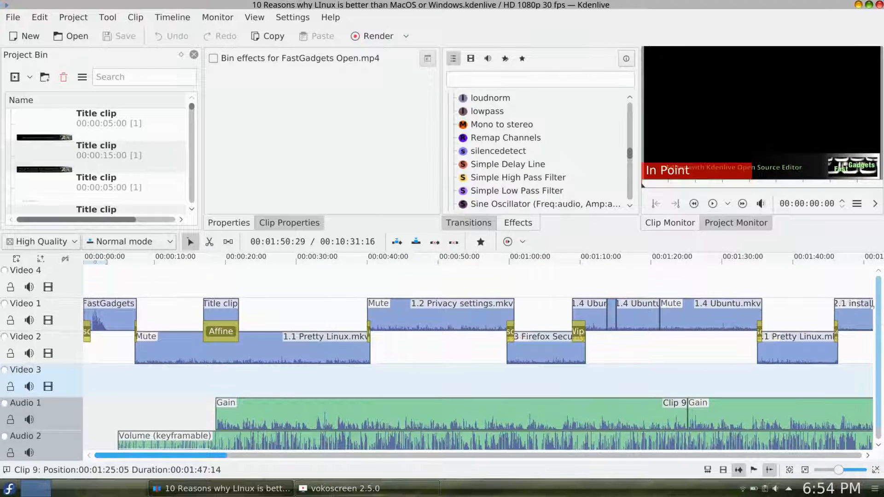
click(216, 305)
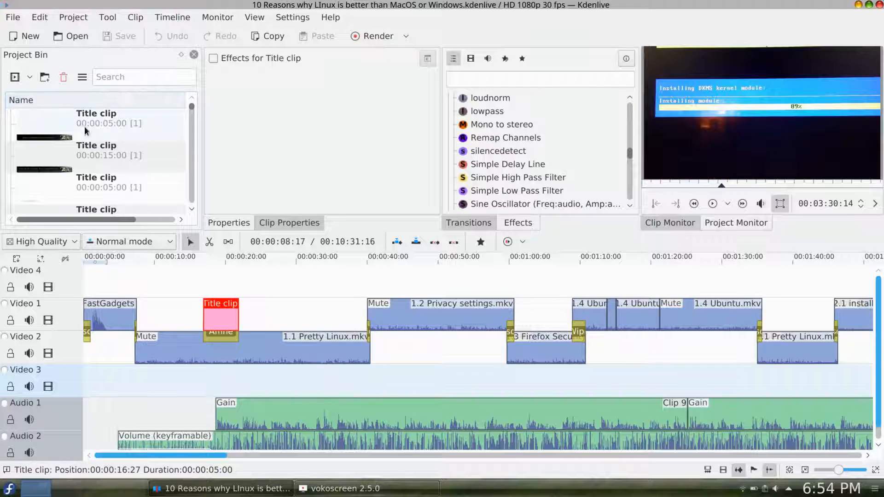
click(96, 116)
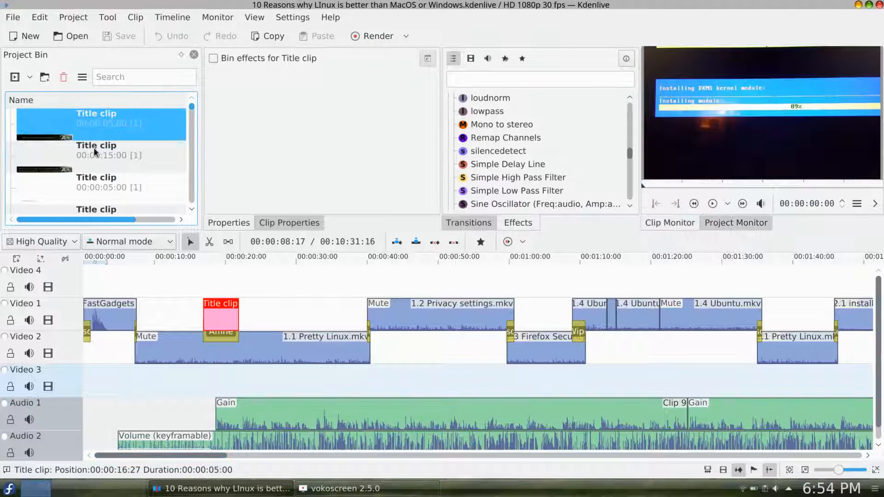
click(93, 147)
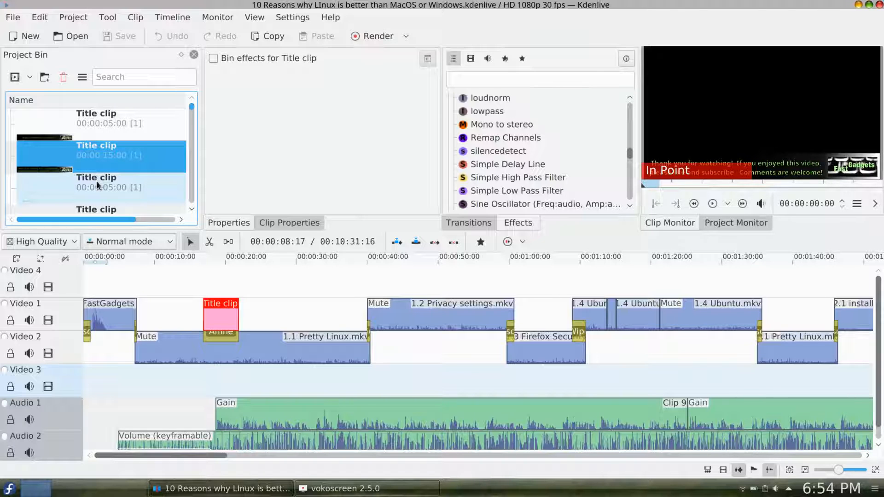
click(368, 494)
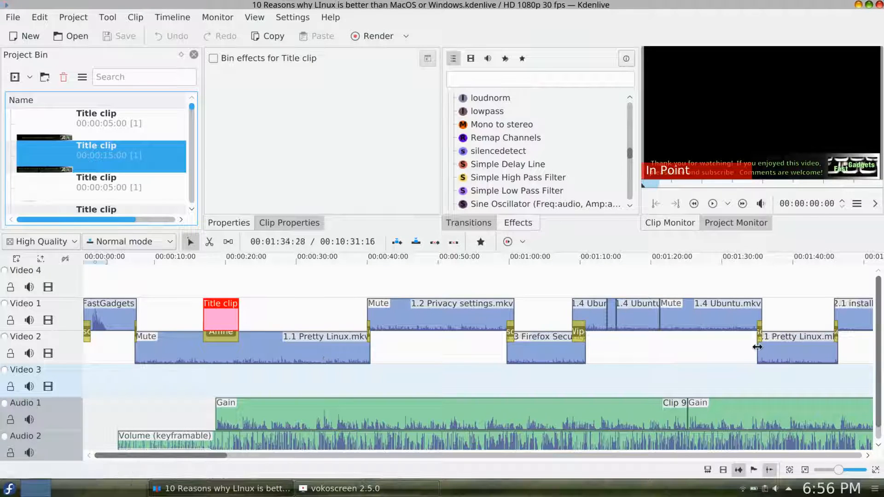
Step: Check the Gain effect on the successive Clip 9 narration segments on the Audio 1 track
drag(880, 316, 883, 355)
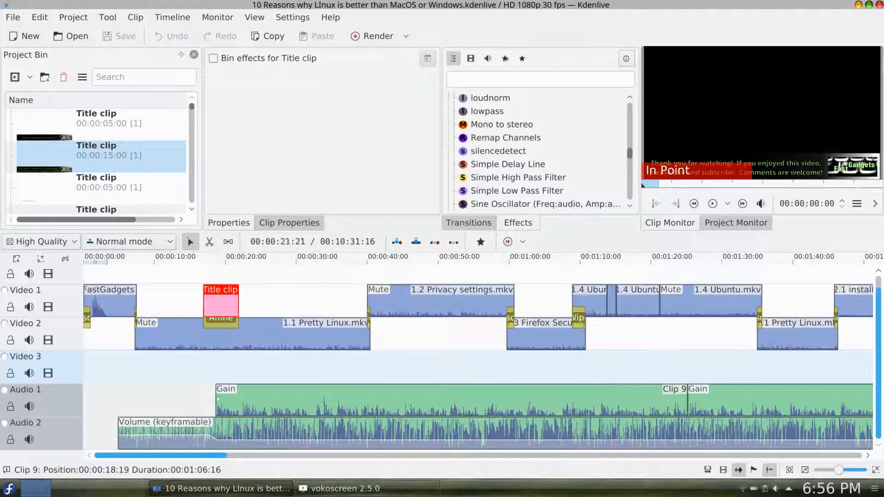
click(291, 397)
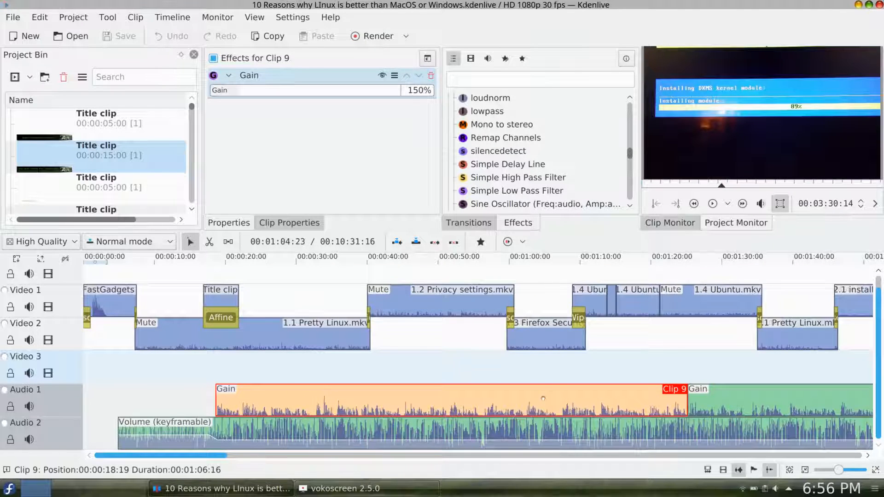
click(754, 400)
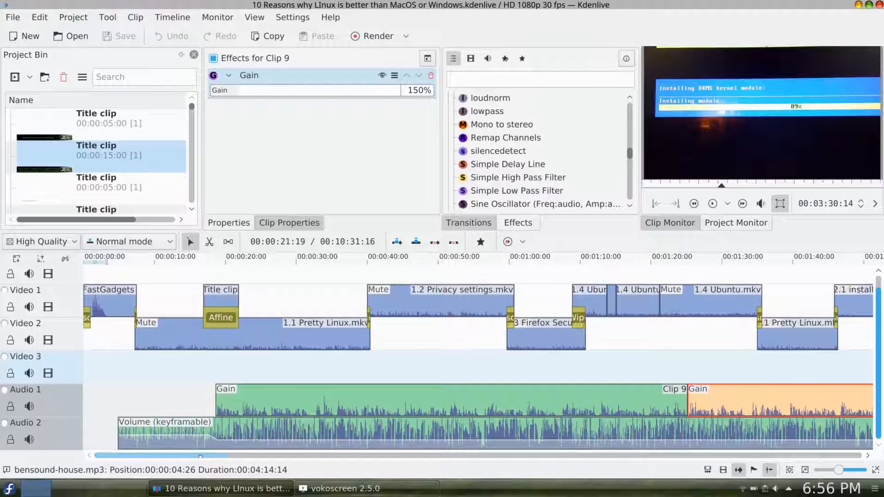
drag(201, 457, 351, 454)
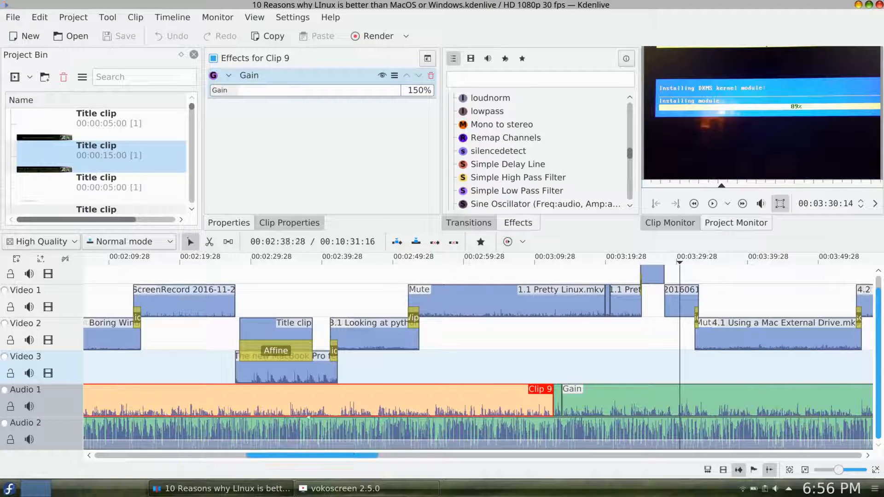
click(590, 402)
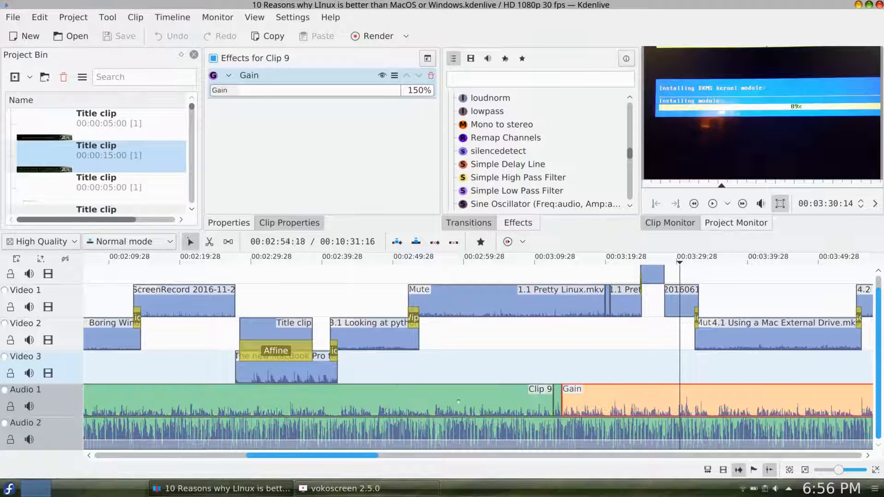
drag(321, 460, 116, 461)
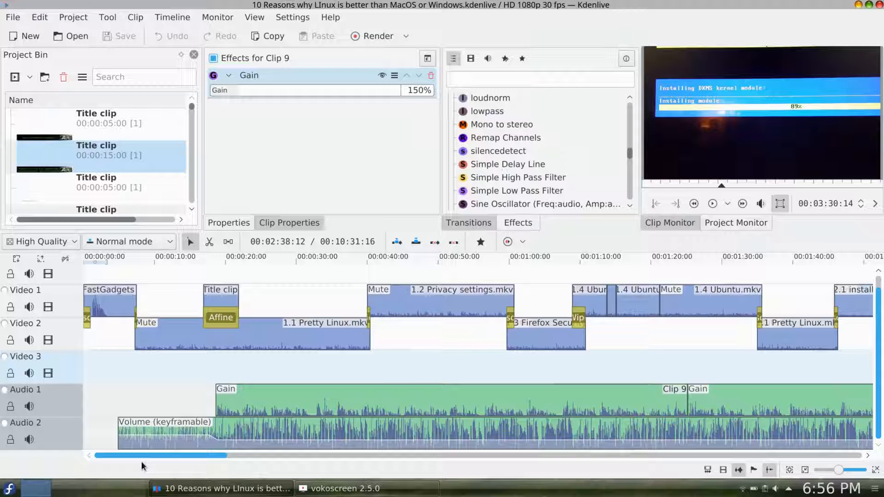
Step: Look through the project bin's source media, from the title clips down to the Color Clip and the audio clips
click(189, 105)
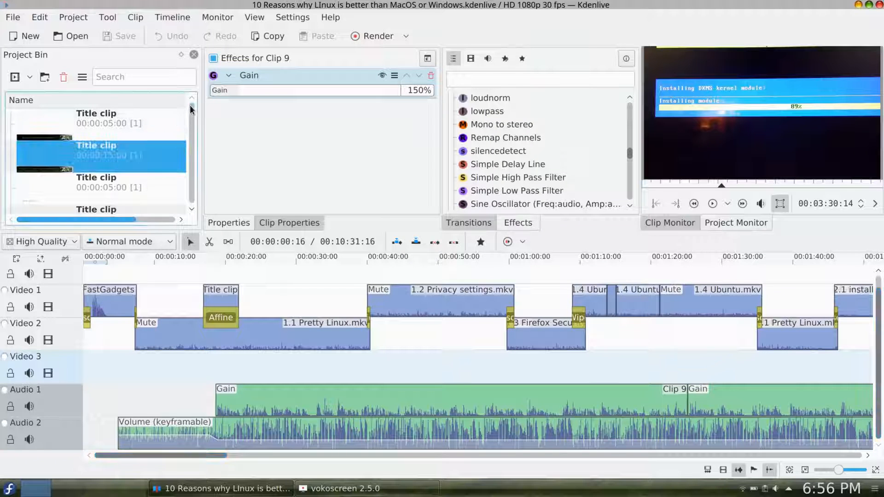
drag(190, 105, 191, 119)
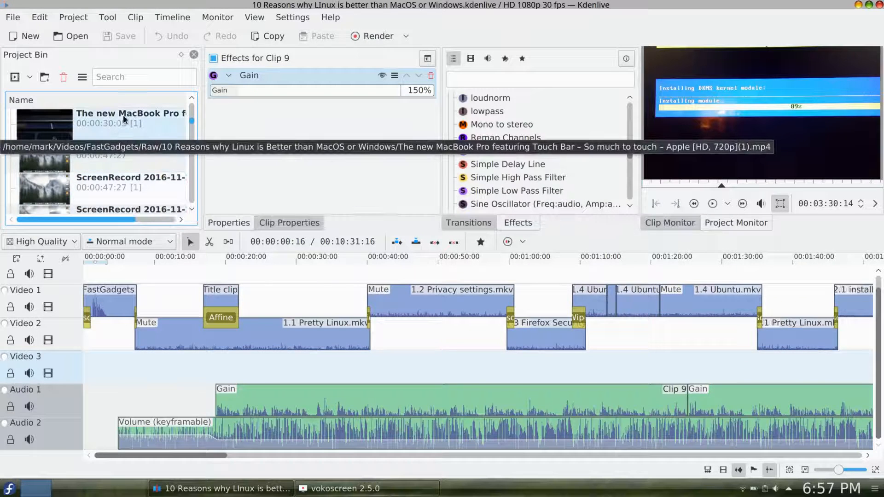
click(192, 210)
click(191, 212)
click(191, 212)
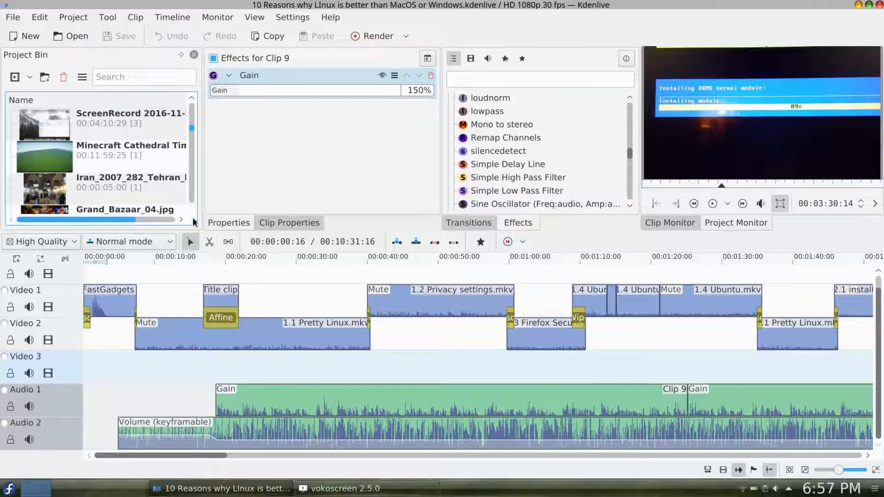
click(193, 213)
click(193, 212)
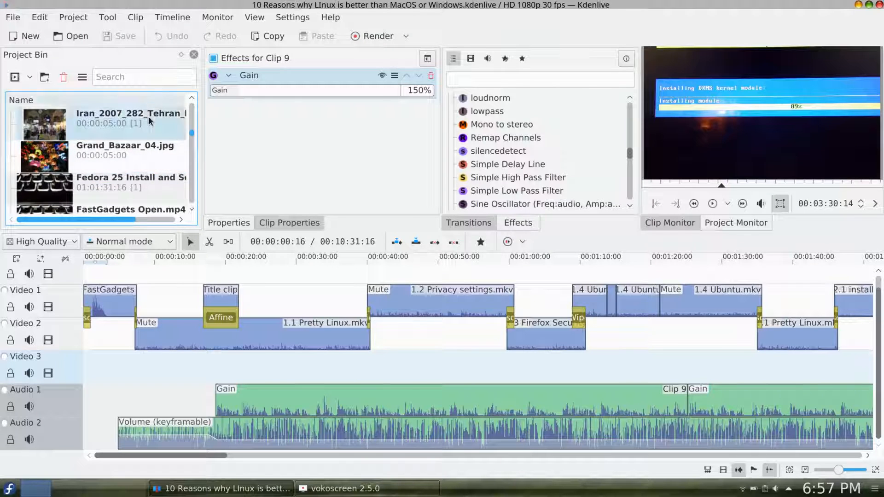
click(192, 213)
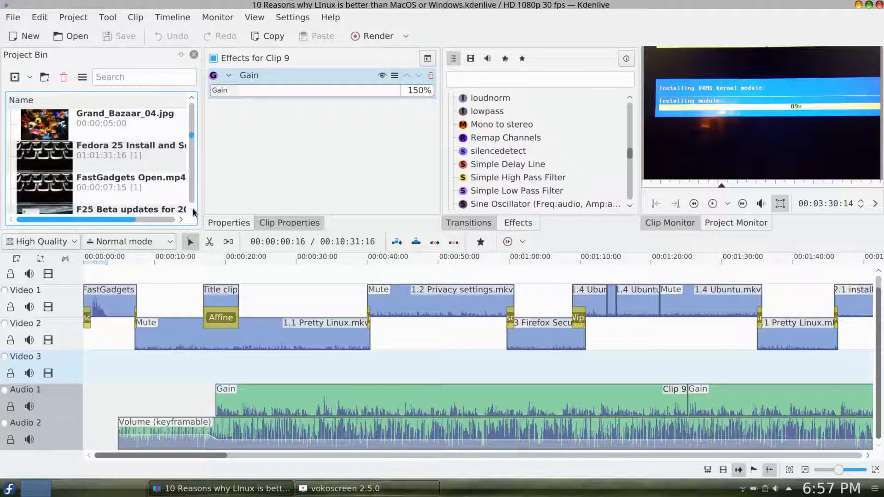
click(192, 213)
click(193, 209)
click(193, 210)
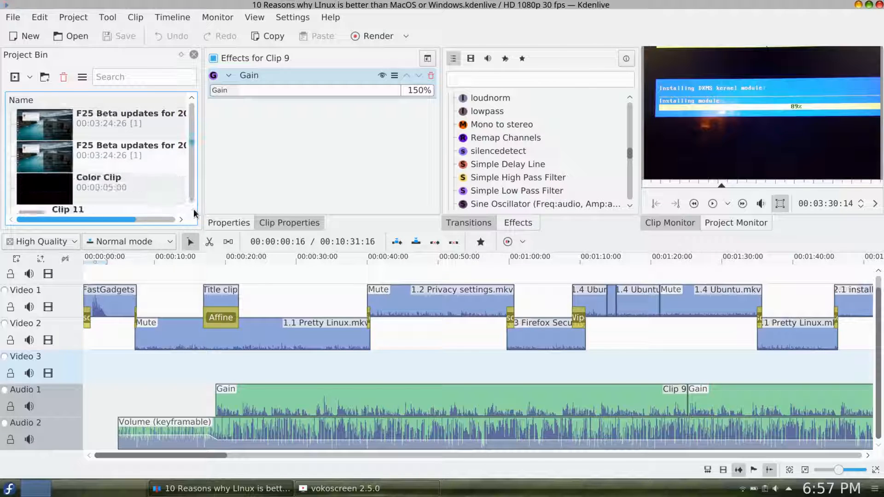
click(193, 209)
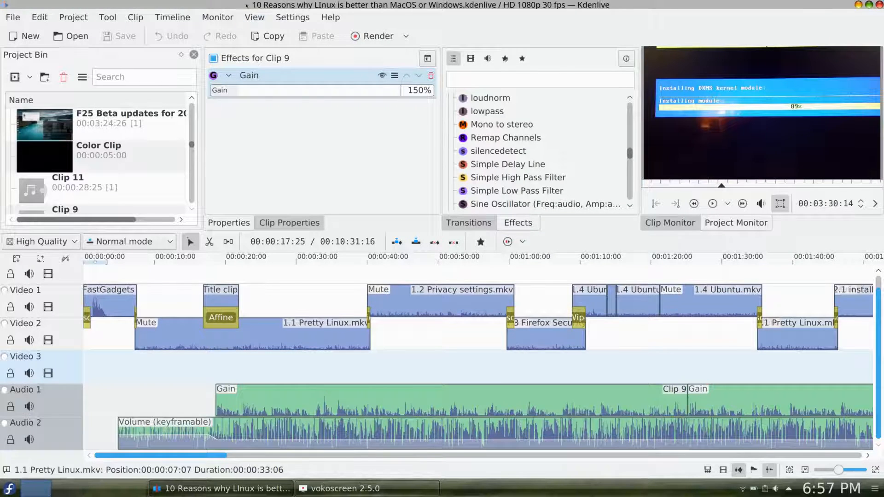
drag(247, 5, 272, 13)
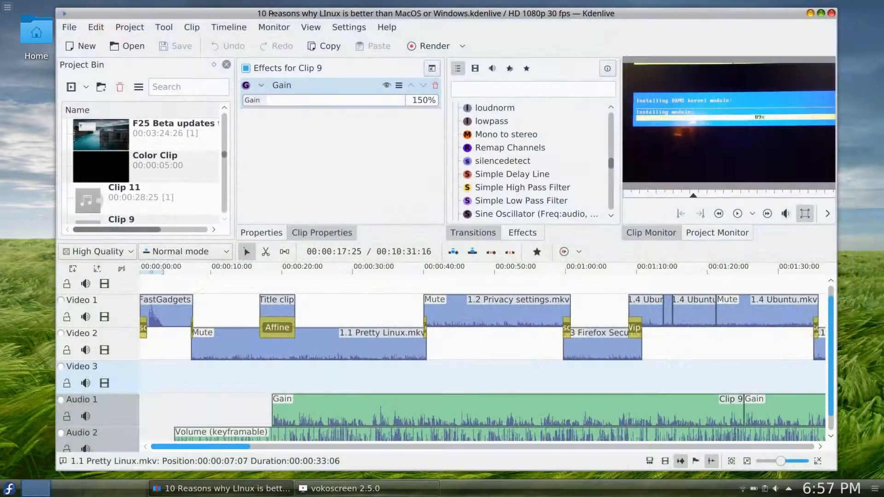
double_click(272, 13)
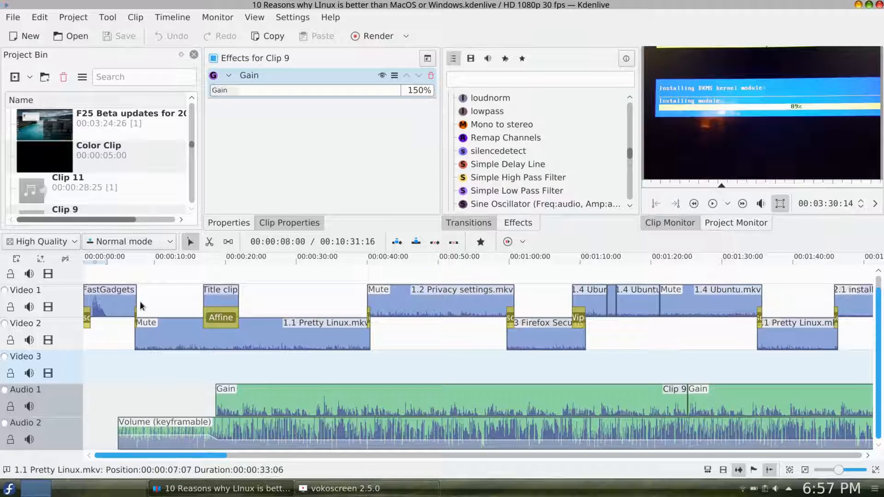
Step: Play back the FastGadgets Open.mp4 intro from near the start of the timeline
click(107, 290)
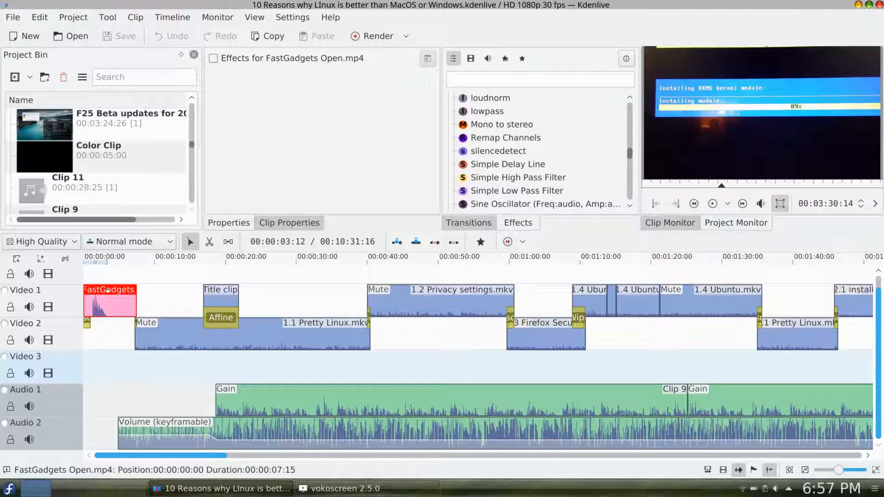
click(141, 333)
click(116, 302)
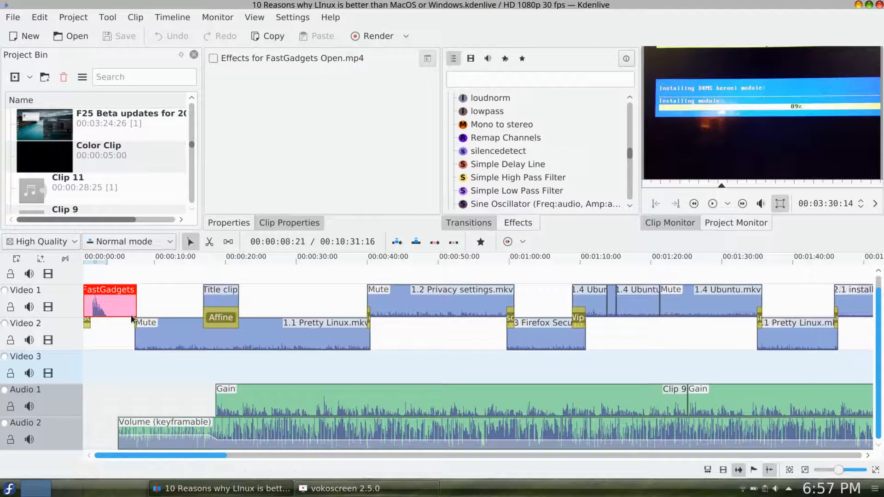
click(99, 262)
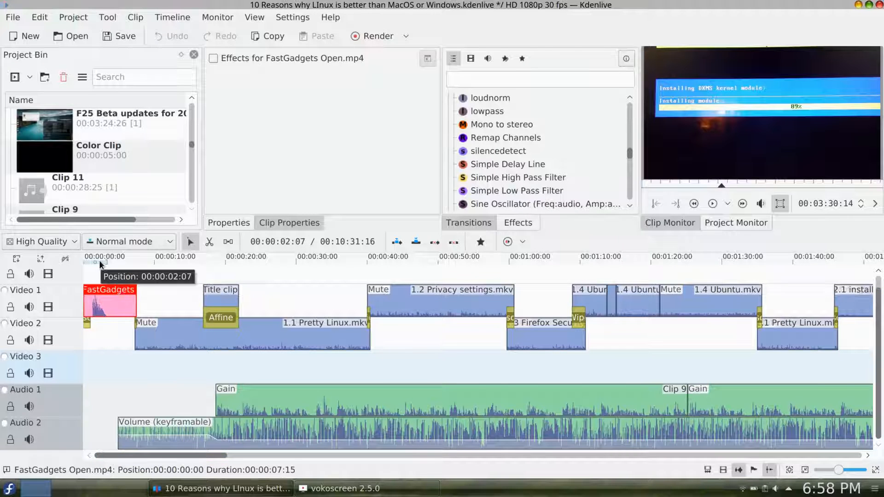
click(94, 263)
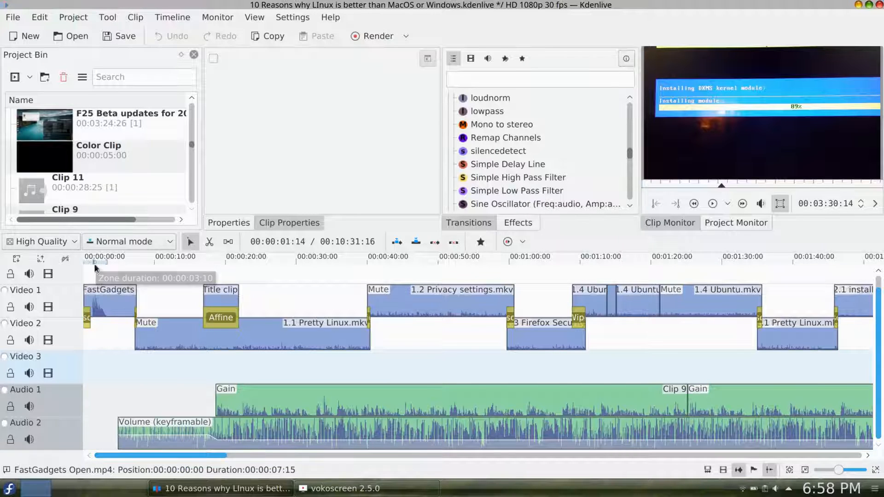
key(space)
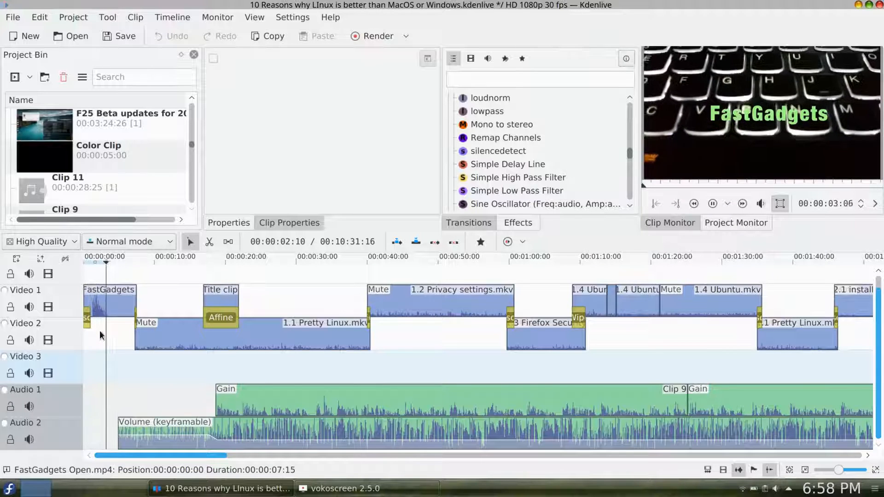
Step: Stop the intro playback and inspect the Dissolve transition between FastGadgets Open.mp4 and 1.1 Pretty Linux.mkv
key(XF86AudioMute)
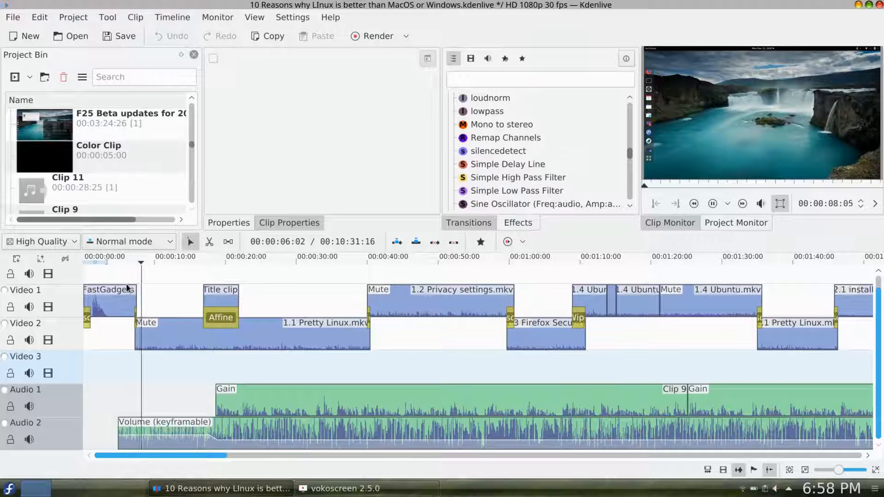
key(space)
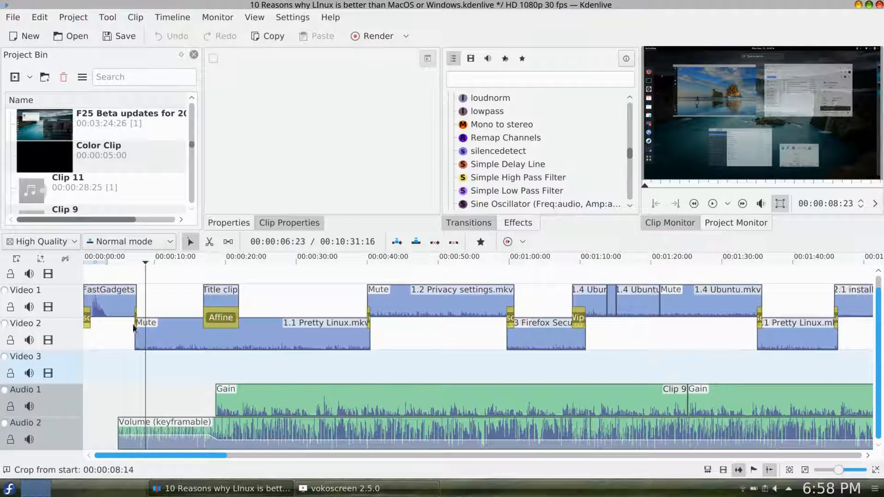
click(875, 470)
click(379, 321)
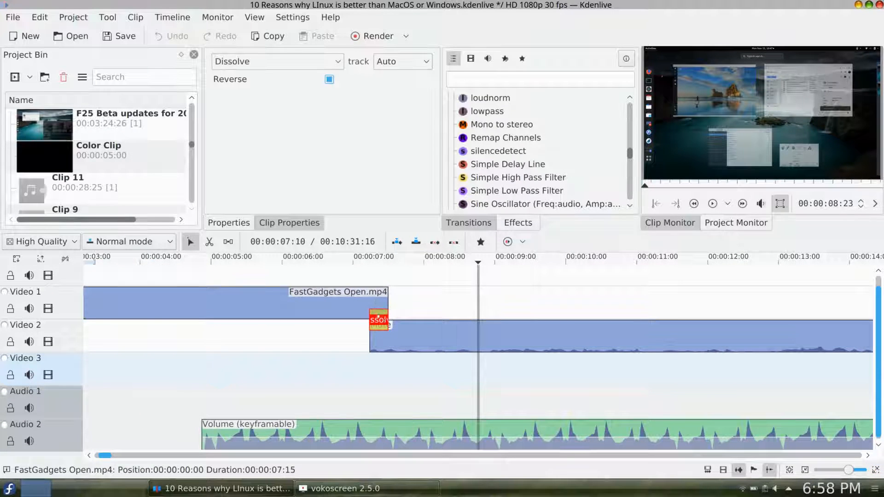
Step: Try moving 1.1 Pretty Linux.mkv slightly earlier to lengthen its overlap with the intro, and undo the move
click(396, 342)
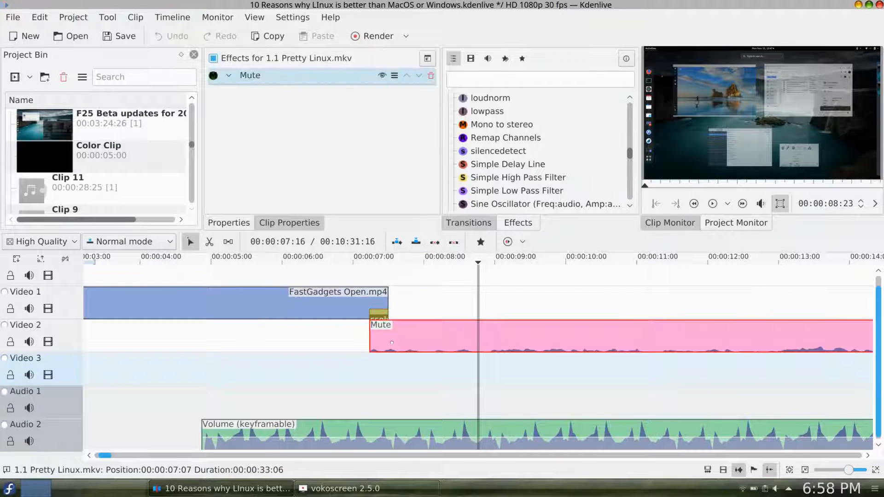
drag(389, 341, 389, 342)
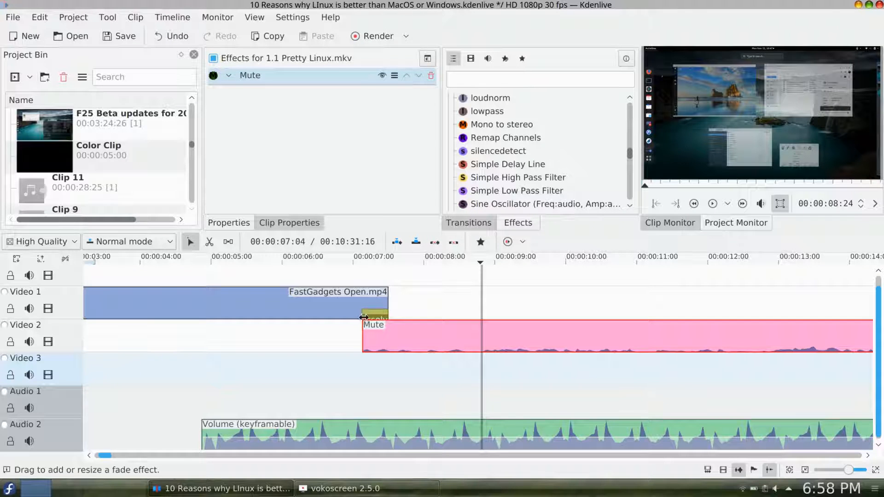
key(ctrl+z)
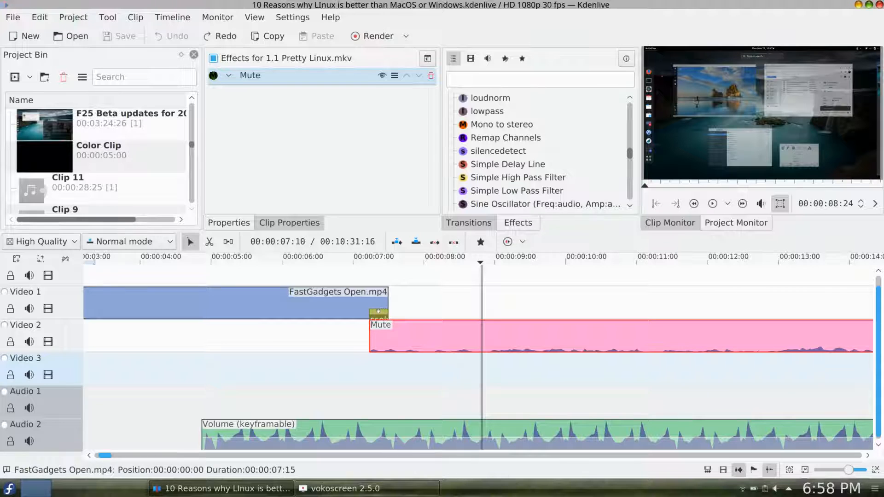
Step: With the intro's closing Dissolve selected, look through the available transitions, including Dissolve, Slide and Wipe
click(383, 314)
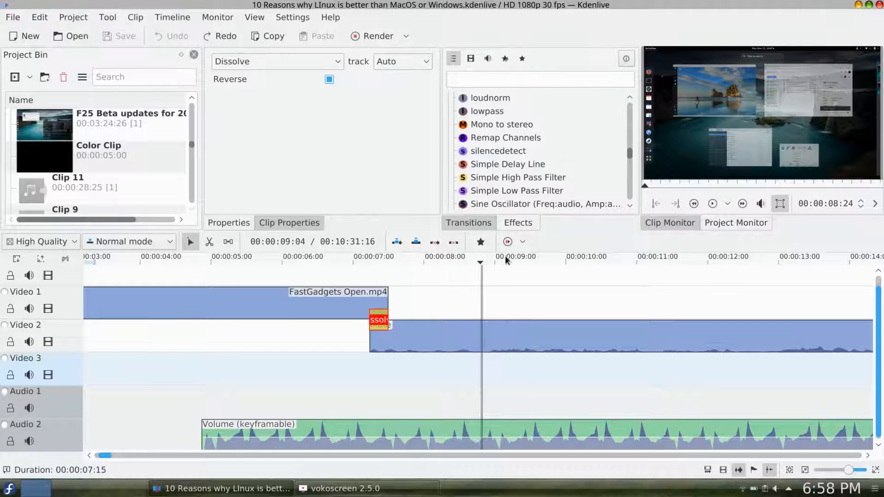
click(478, 223)
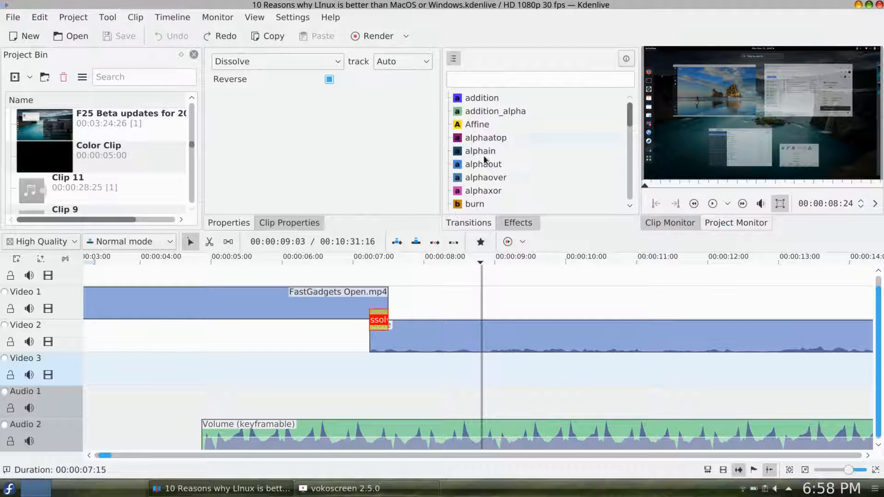
scroll(595, 170, down, 2)
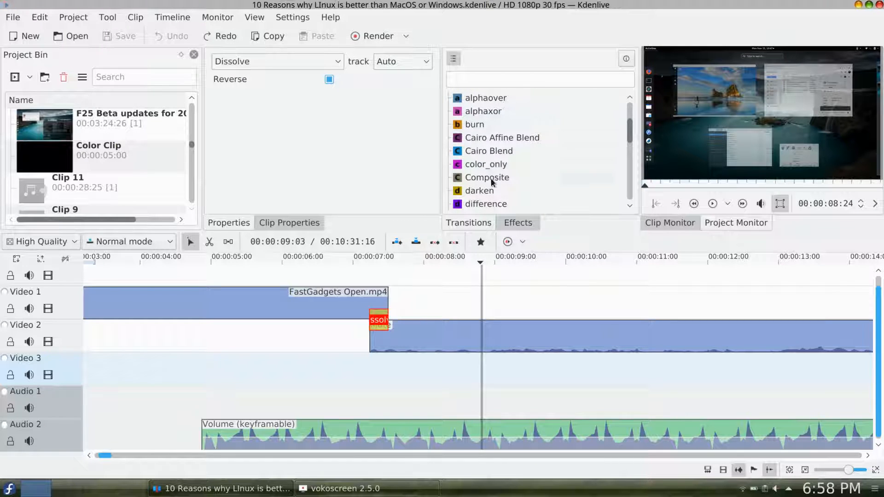
scroll(498, 177, down, 2)
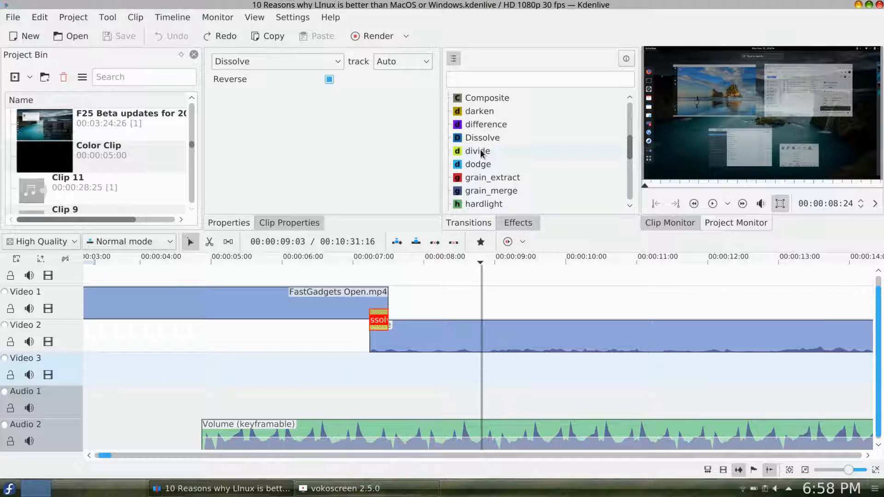
scroll(505, 173, down, 1)
scroll(505, 173, up, 1)
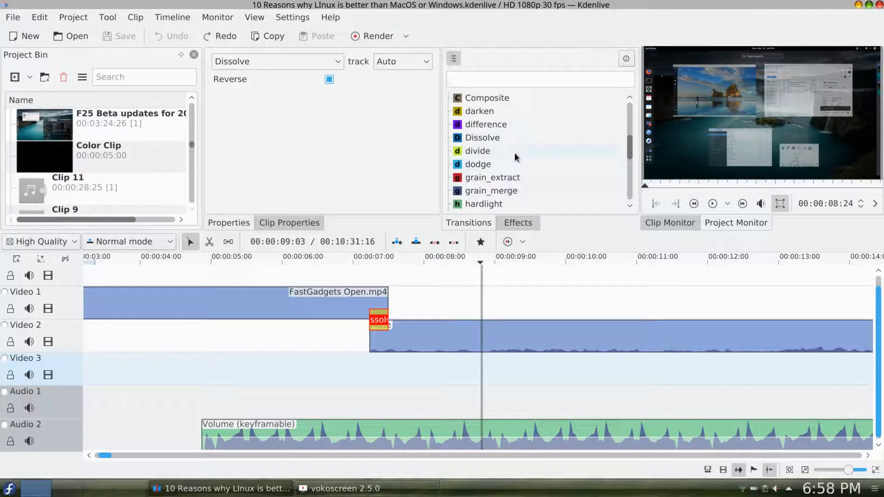
scroll(516, 157, down, 4)
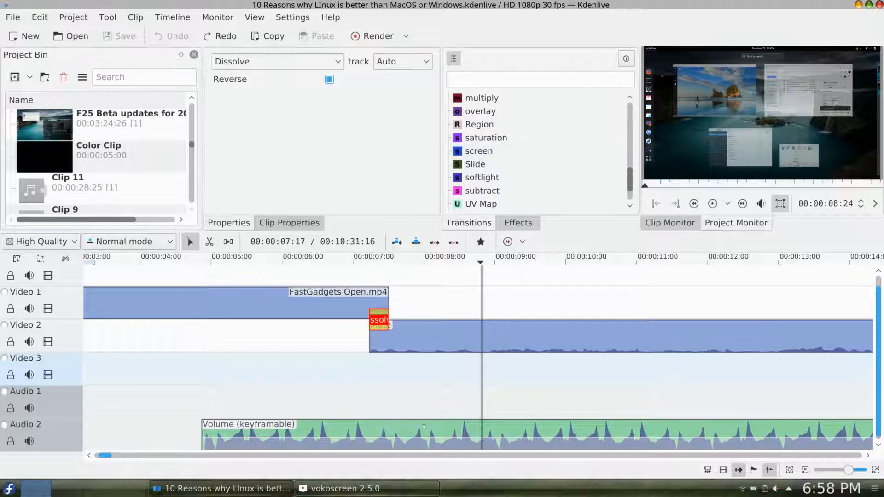
click(471, 163)
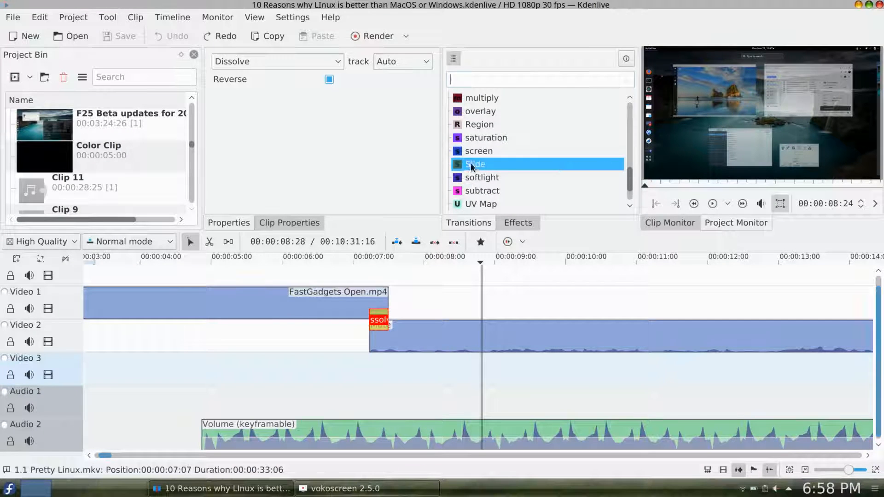
scroll(556, 167, down, 1)
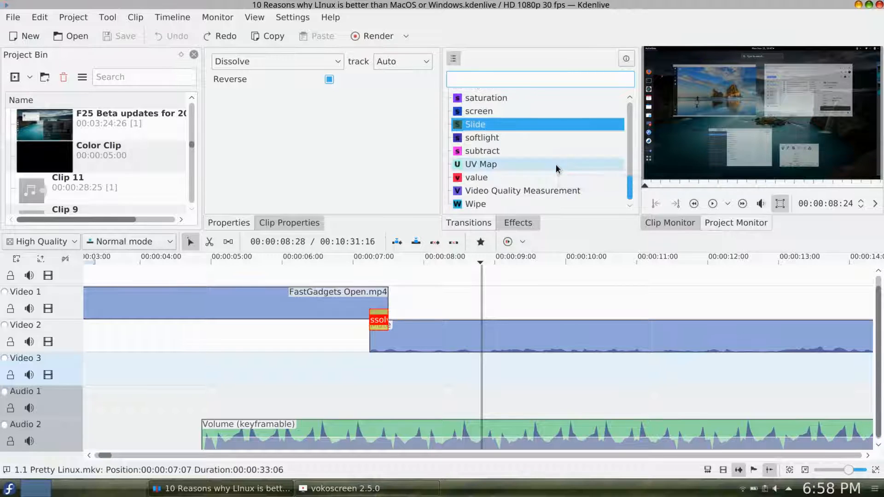
click(484, 202)
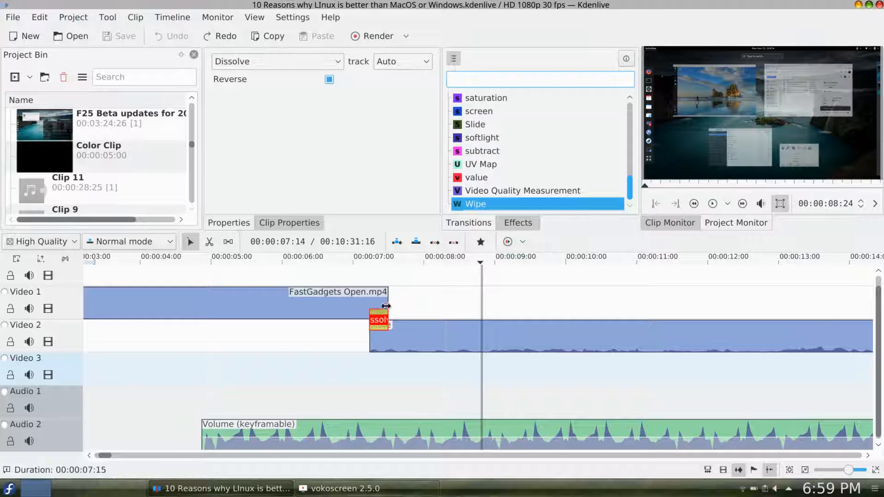
Step: Check the effects on the bensound-house.mp3 music, the first Clip 9 narration, the first title clip and 1.1 Pretty Linux.mkv
click(804, 469)
click(804, 470)
click(805, 470)
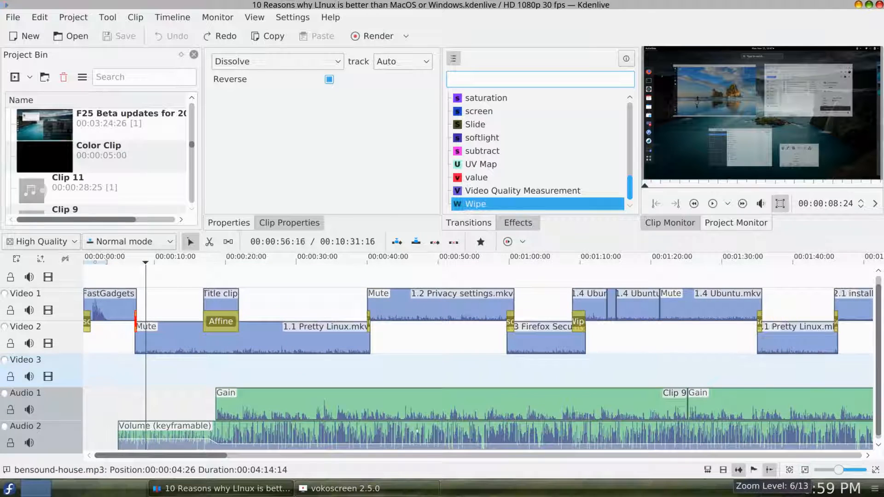
click(145, 436)
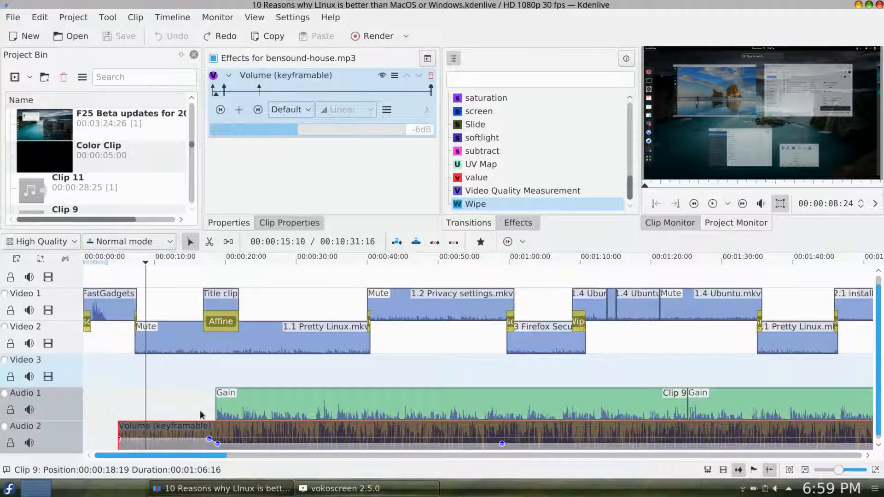
click(362, 407)
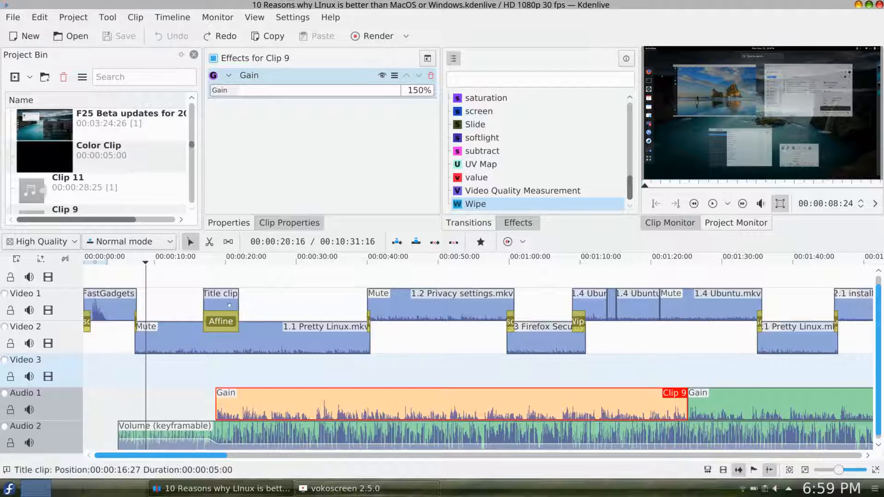
click(221, 300)
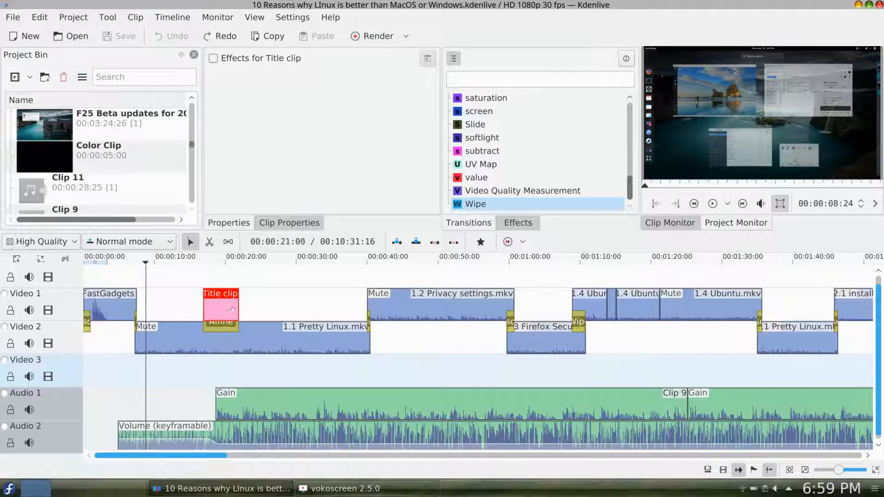
click(235, 337)
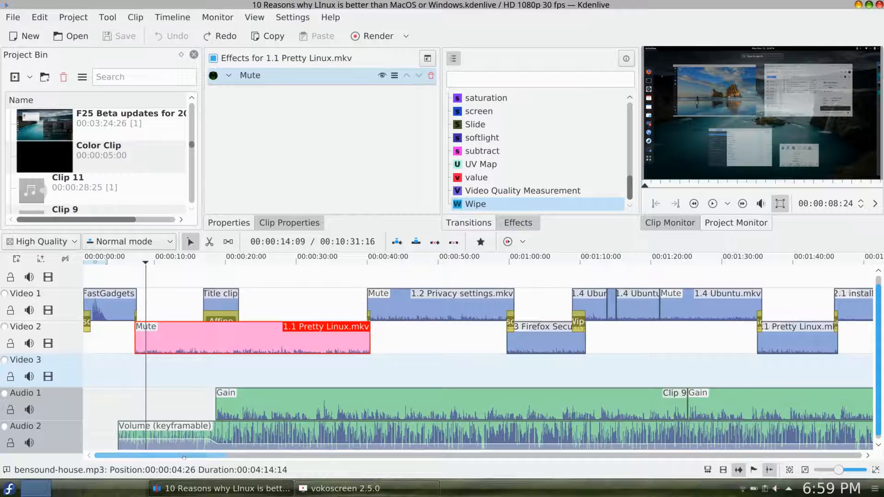
Step: Inspect the muted 1.4 Ubuntu.mkv segment on Video 1, viewing its clip options and its frames between about 1:27 and 1:31
scroll(184, 457, down, 5)
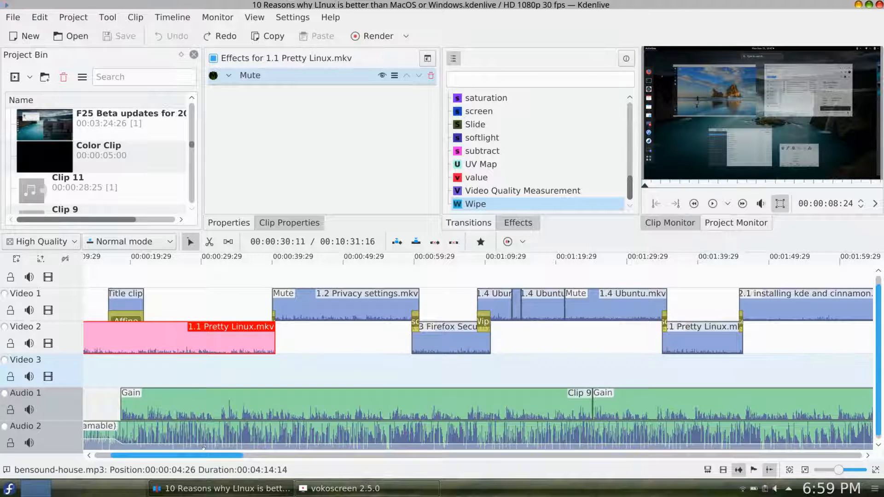
scroll(185, 458, up, 3)
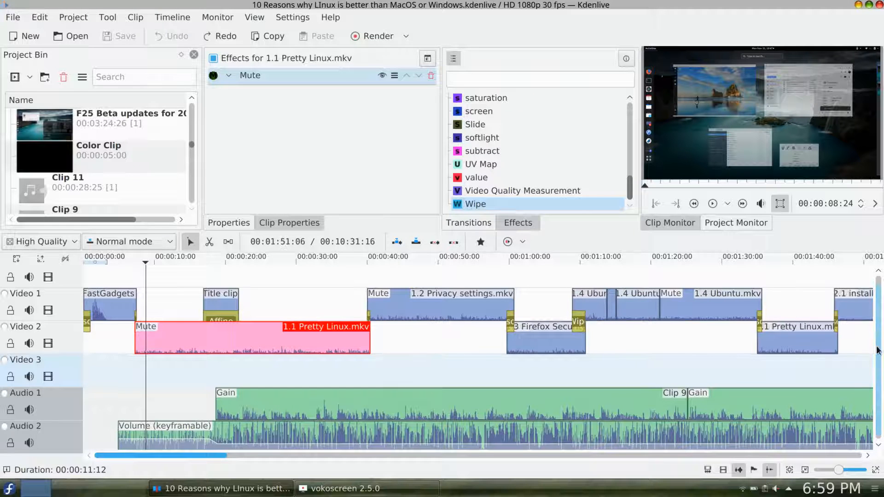
scroll(878, 351, up, 1)
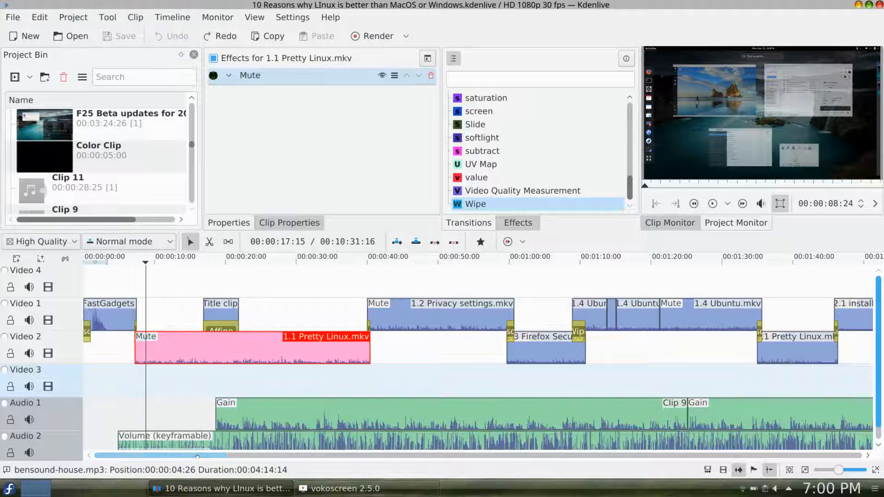
drag(199, 456, 268, 470)
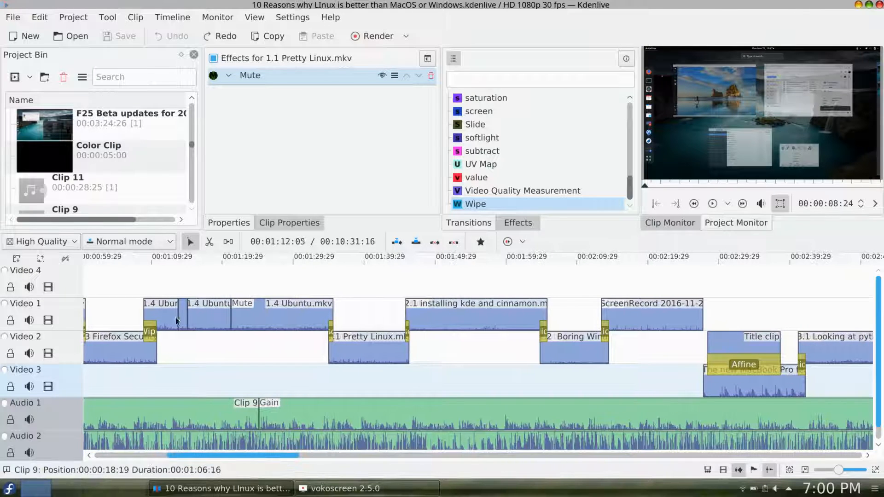
click(276, 315)
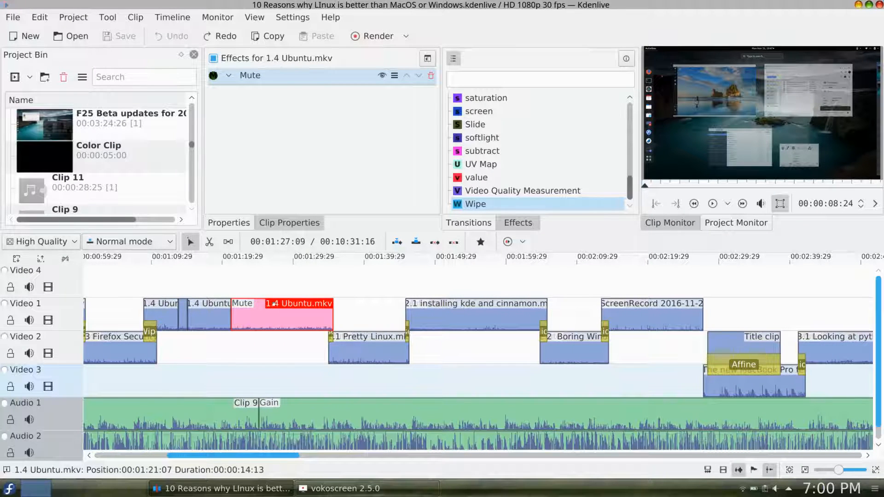
click(276, 261)
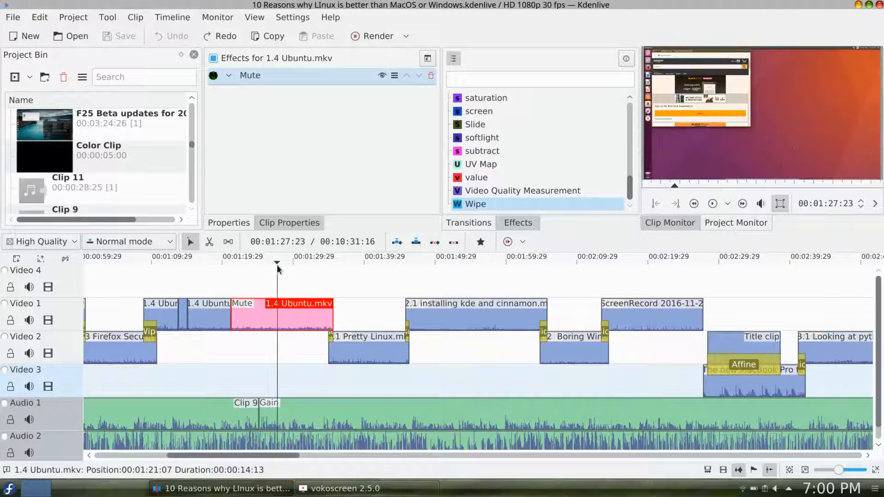
right_click(280, 317)
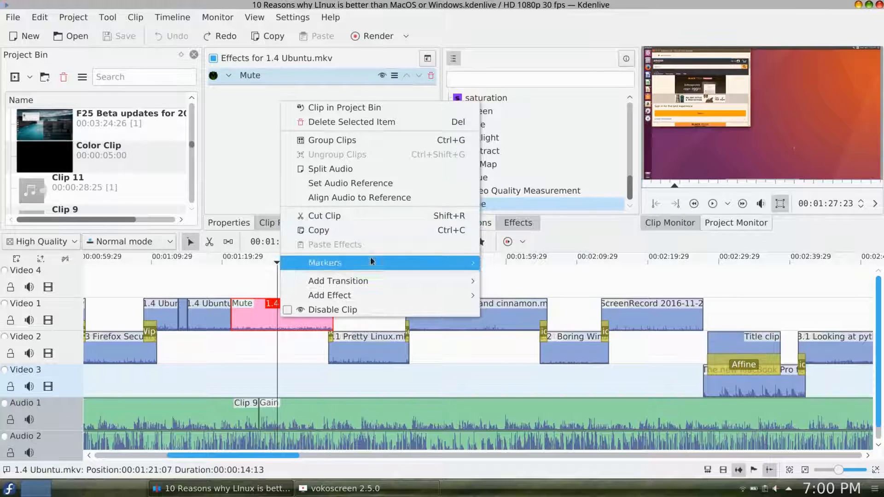
click(260, 290)
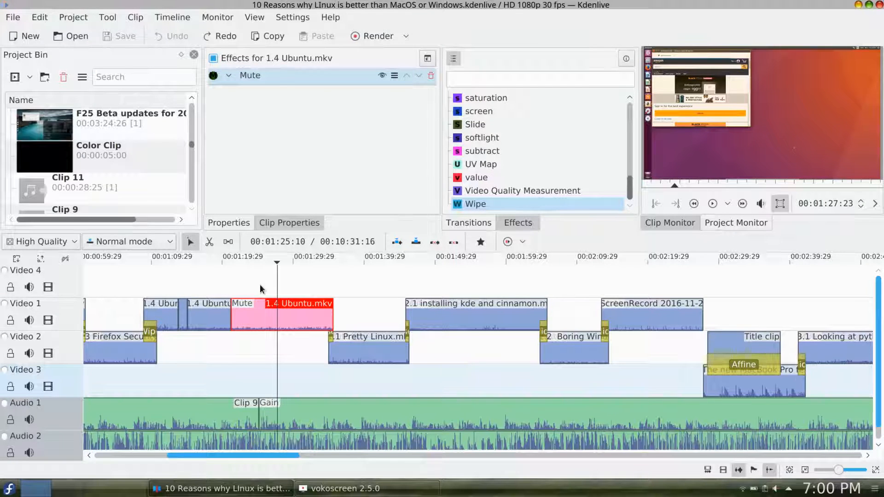
click(291, 265)
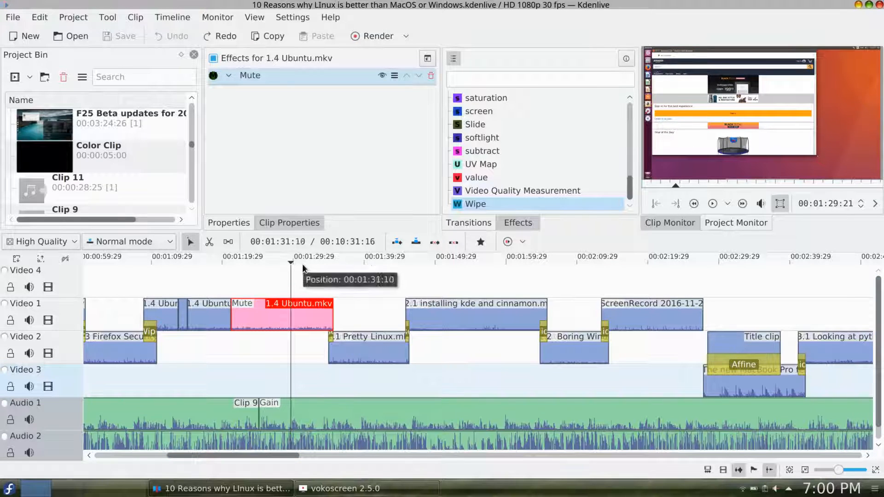
click(302, 264)
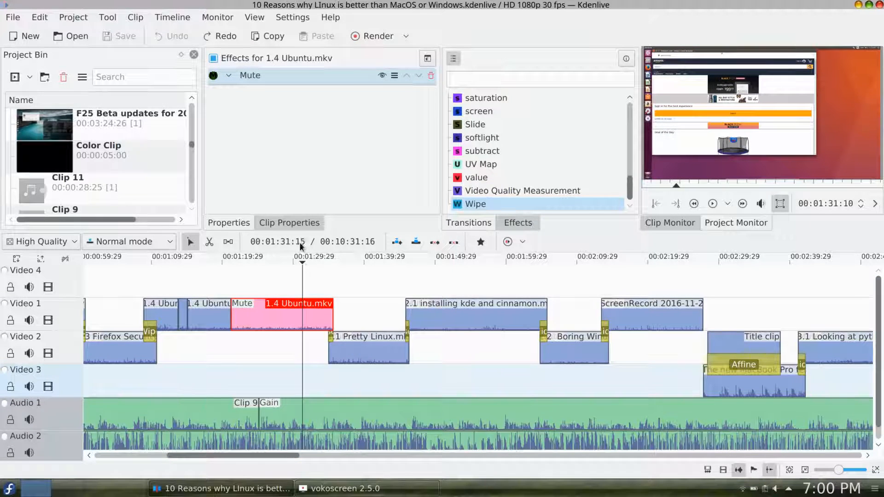
Step: Open the Environment settings of the Kdenlive configuration and set the processing threads to 4
click(293, 18)
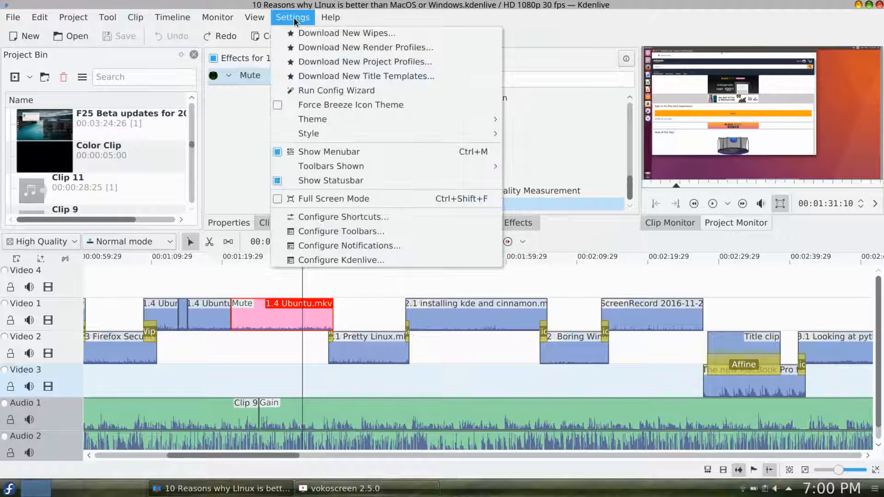
click(319, 264)
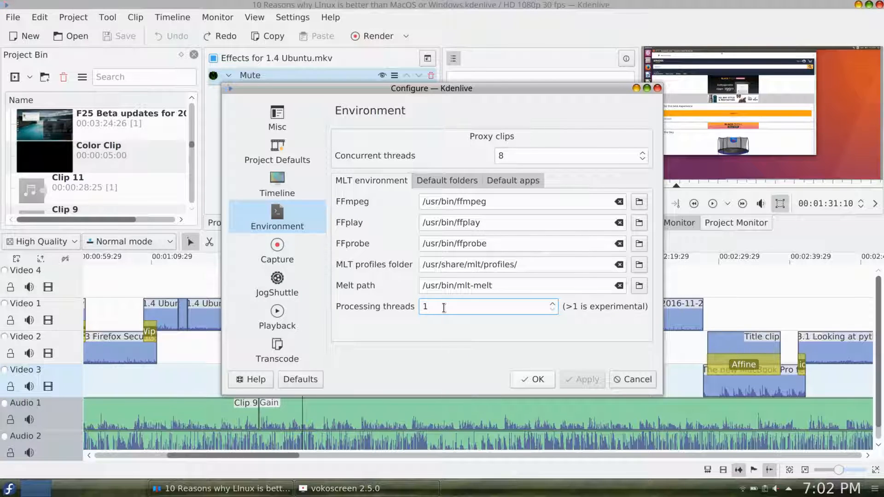
drag(445, 308, 410, 306)
scroll(554, 309, up, 3)
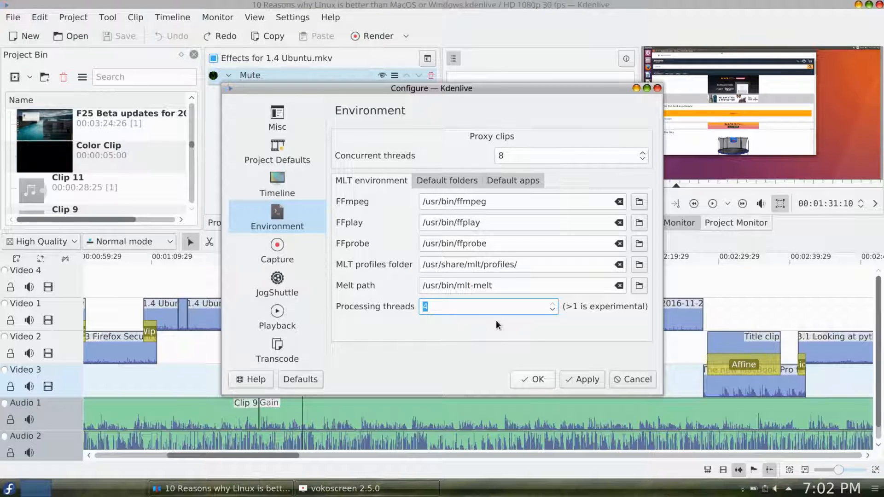
Step: Set the processing threads back to 1 and accept the configuration
mouse_move(446, 311)
mouse_down()
mouse_move(416, 304)
mouse_move(433, 306)
mouse_up()
click(553, 310)
click(552, 310)
click(552, 310)
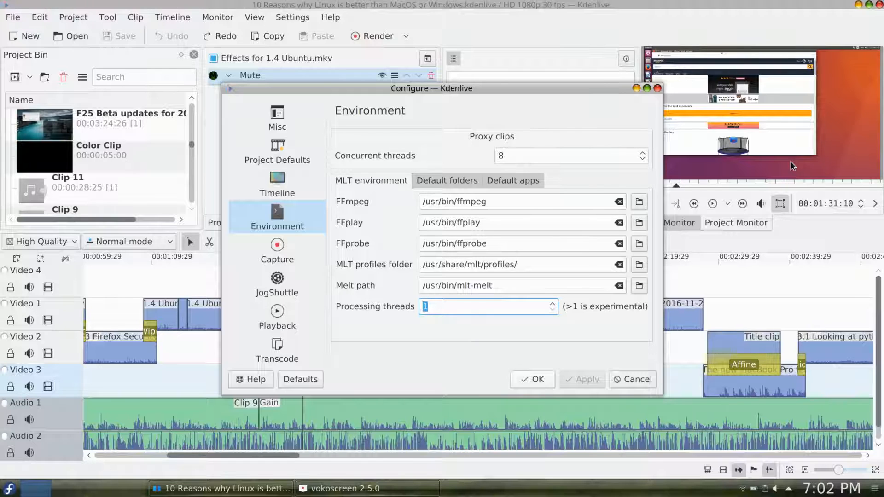
click(434, 308)
click(529, 379)
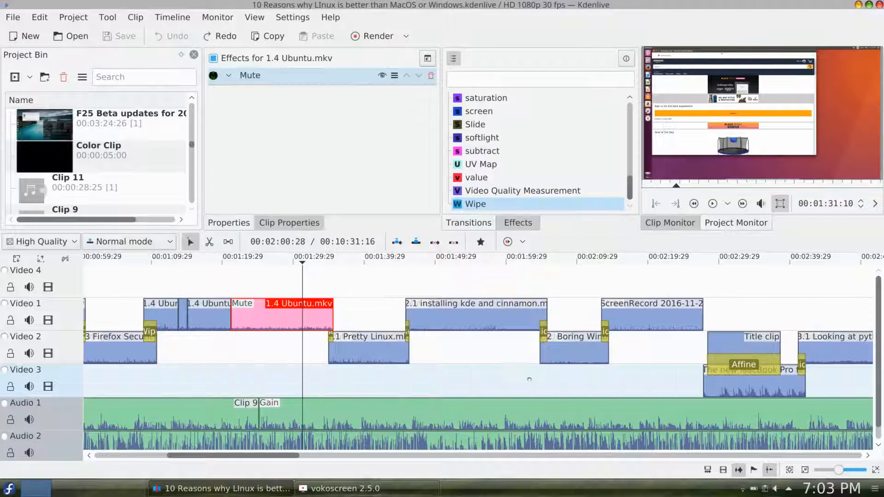
Step: Compare the frames of the muted 1.4 Ubuntu.mkv segment around 1:31 to 1:33 and move the playhead to about 1:51
click(319, 264)
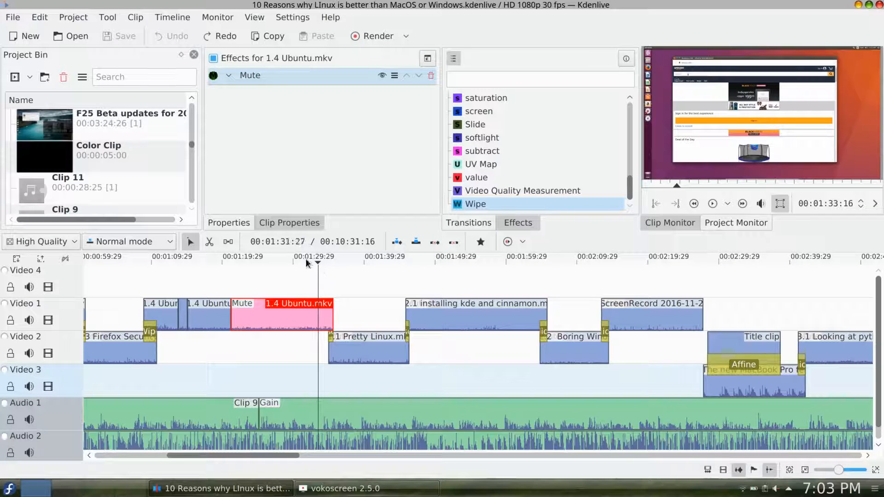
click(303, 264)
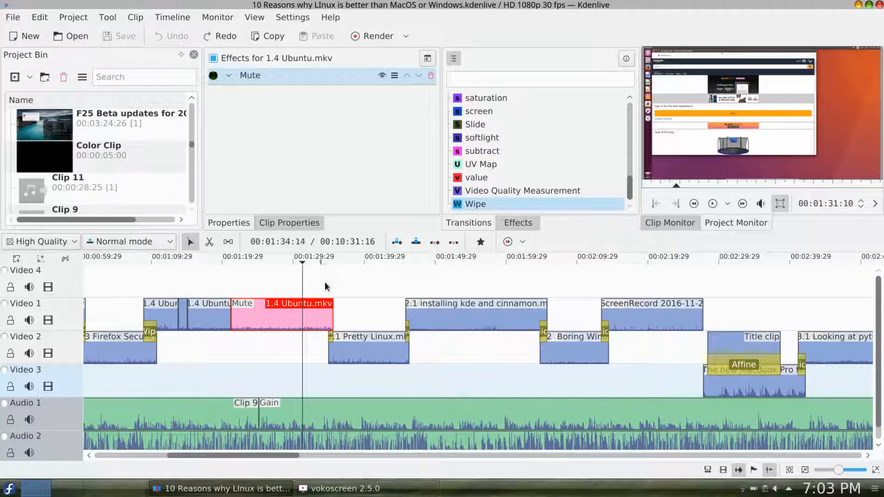
click(445, 276)
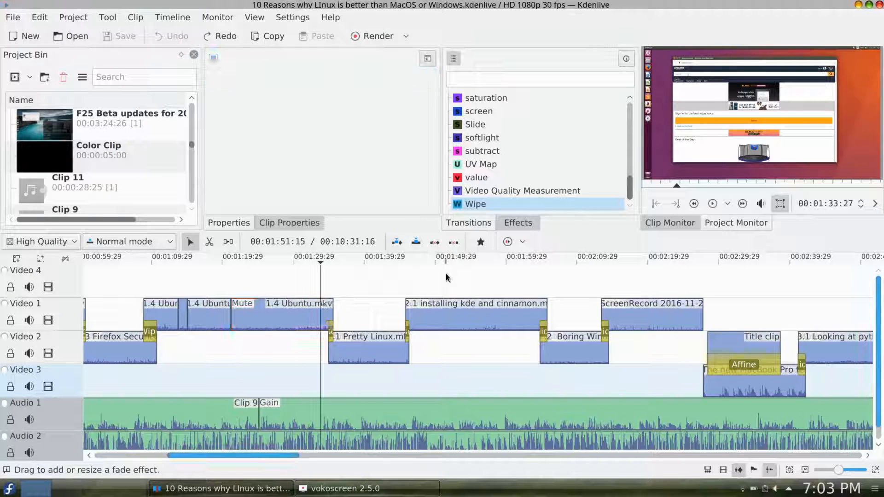
click(445, 264)
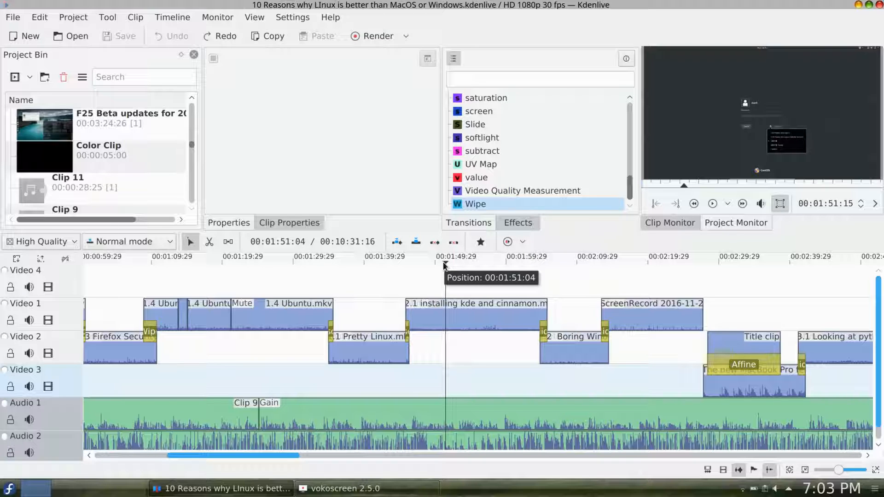
Step: View the combined Windows and Linux update scene at about 5:33 in full screen and return to the normal layout
drag(284, 457, 571, 469)
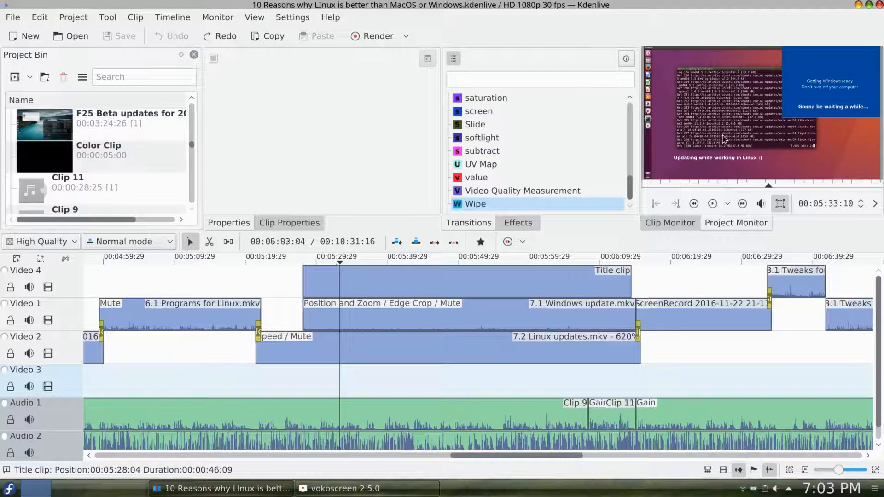
click(725, 139)
double_click(725, 137)
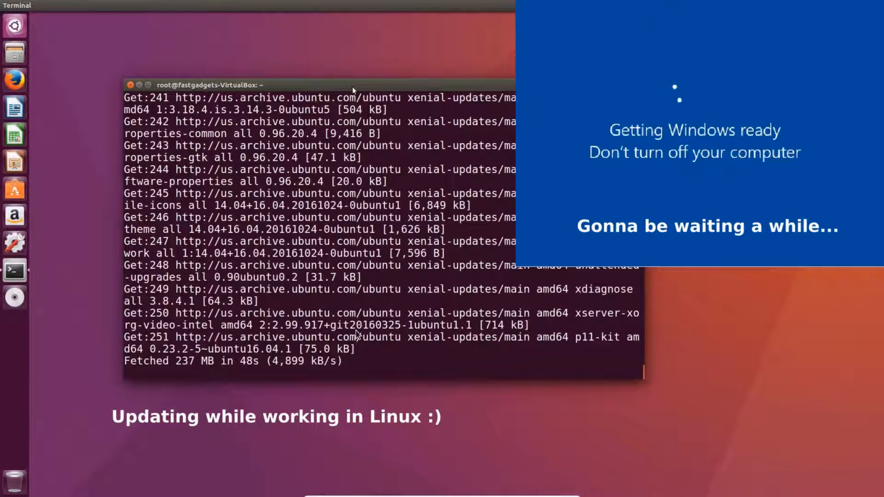
double_click(356, 331)
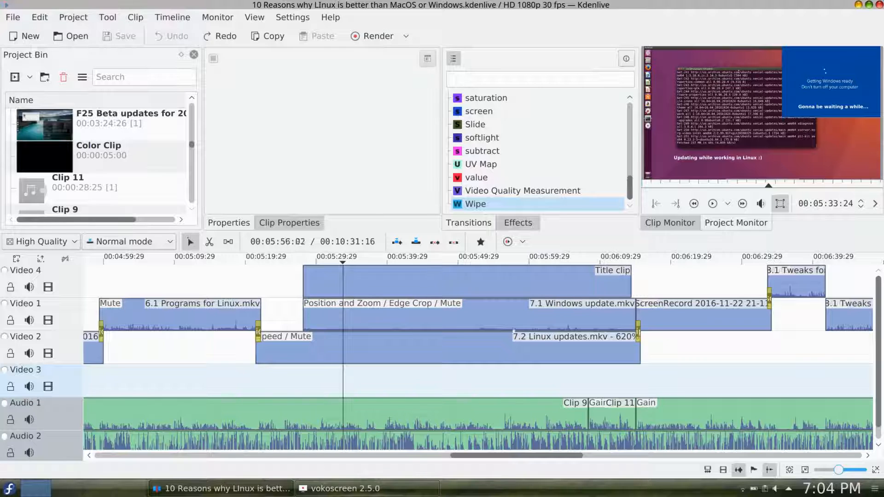
Step: Go to the end of the timeline and open the project's rendering options with the MP4 (H264) format selected
drag(486, 456, 508, 460)
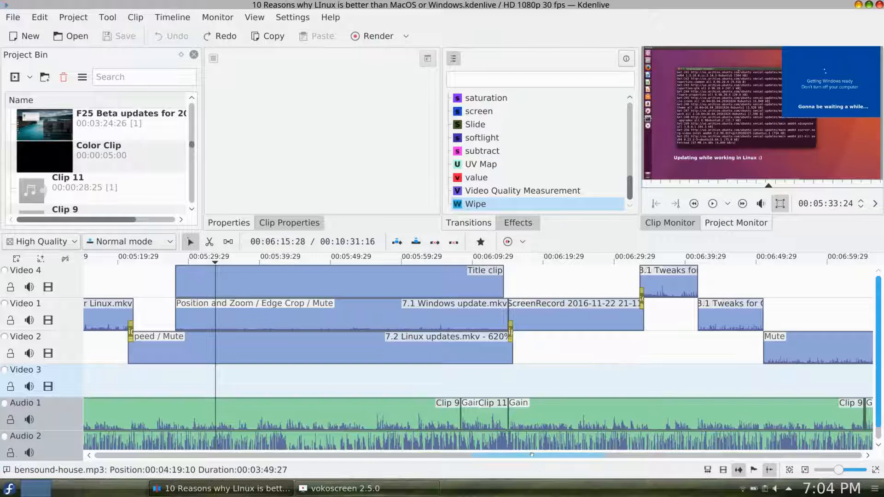
drag(532, 455, 817, 467)
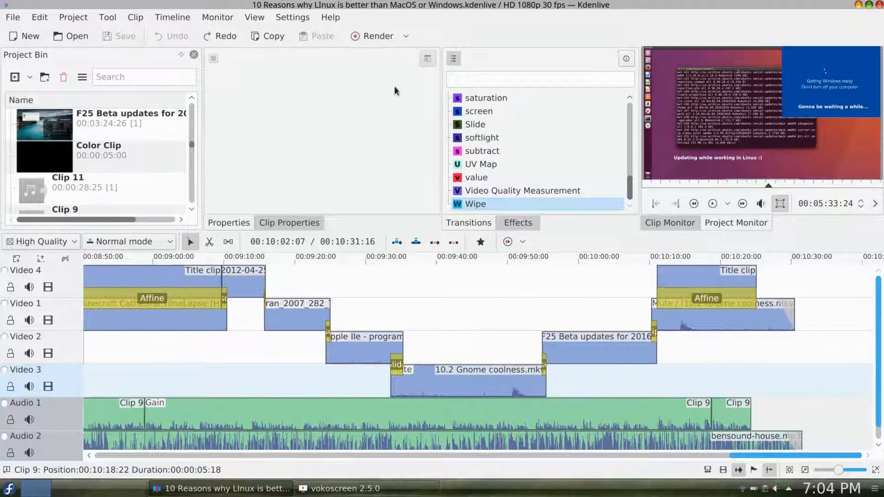
click(379, 36)
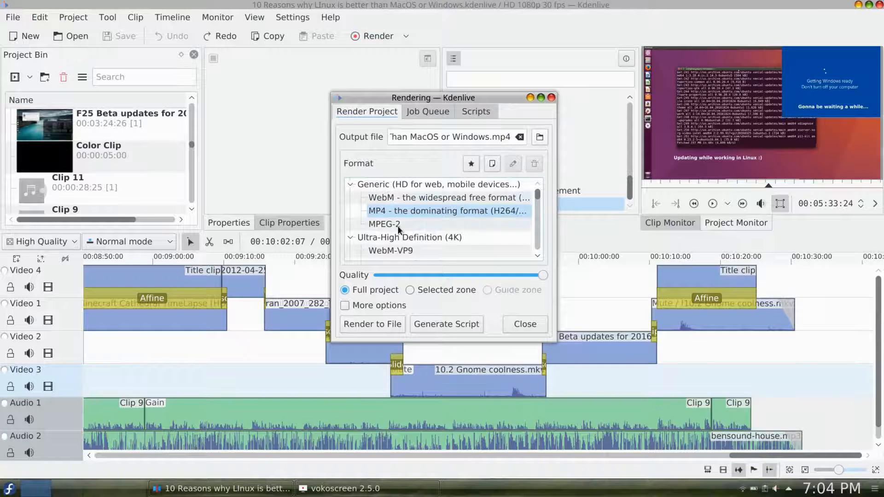
click(418, 213)
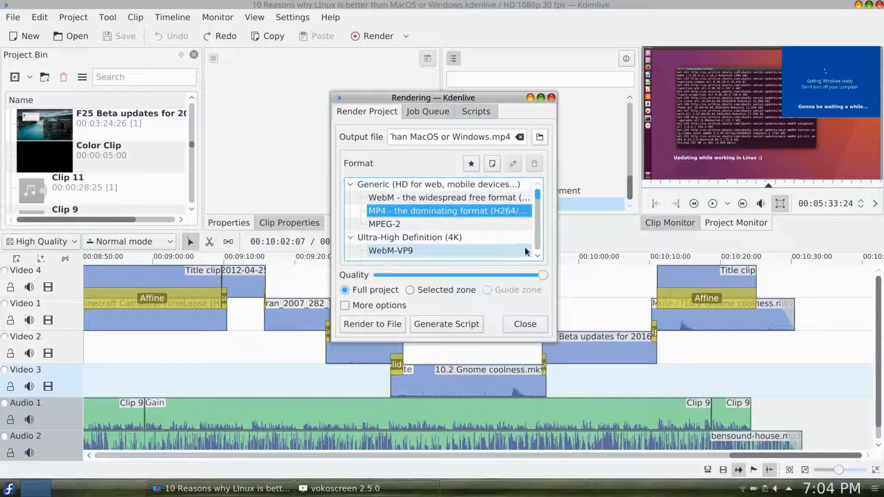
Step: Look through the available render formats, from Ultra-High Definition and Old-TV definition to Audio only and Lossless/HQ
click(539, 257)
double_click(539, 256)
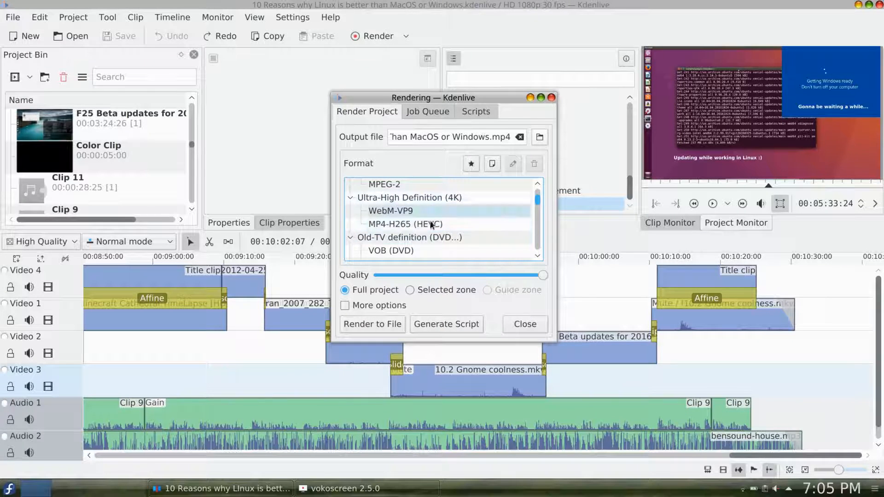
click(538, 258)
click(537, 258)
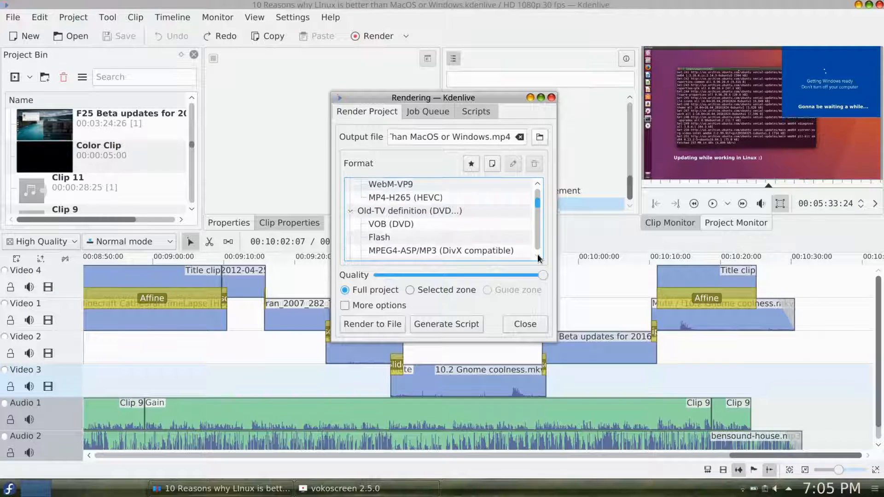
click(537, 258)
click(538, 258)
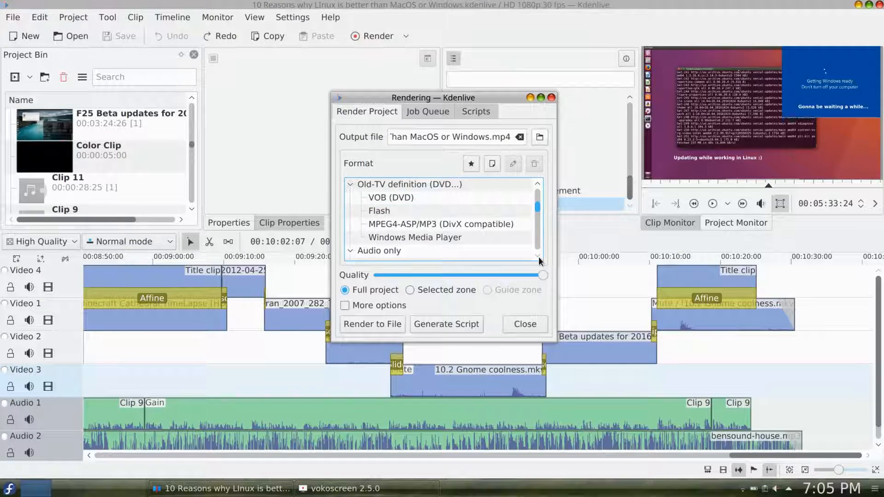
click(537, 257)
click(538, 257)
click(538, 257)
click(538, 257)
click(538, 257)
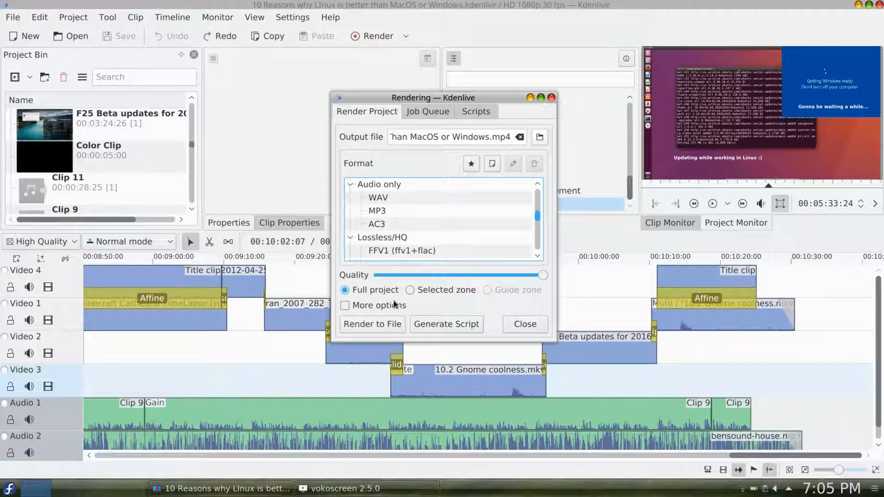
Step: Show the additional render options, inspect the x264 encoding parameters, and set encoder speed and quality to maximum, with video 15 and audio 192
click(346, 307)
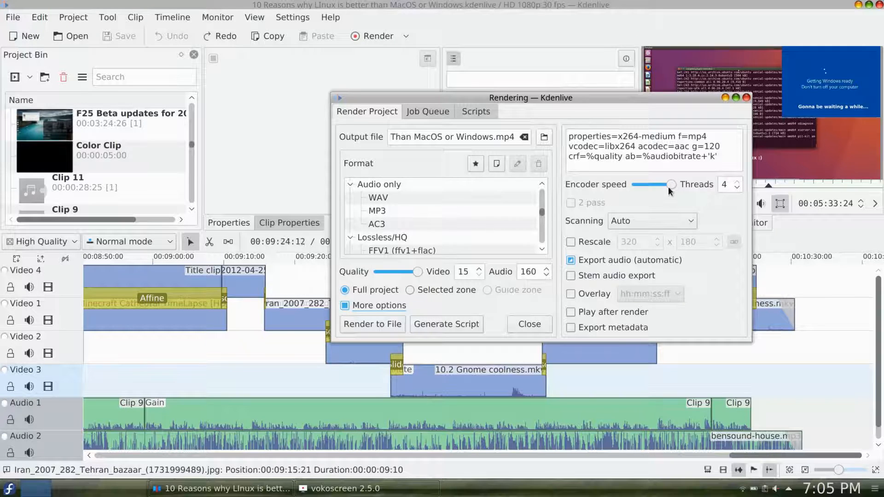
mouse_move(669, 184)
mouse_down()
mouse_move(639, 181)
mouse_move(675, 183)
mouse_up()
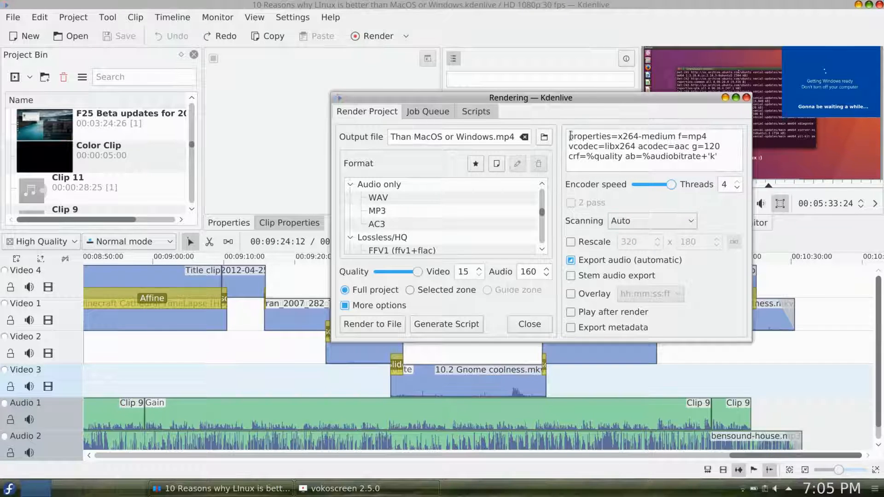
drag(569, 136, 732, 162)
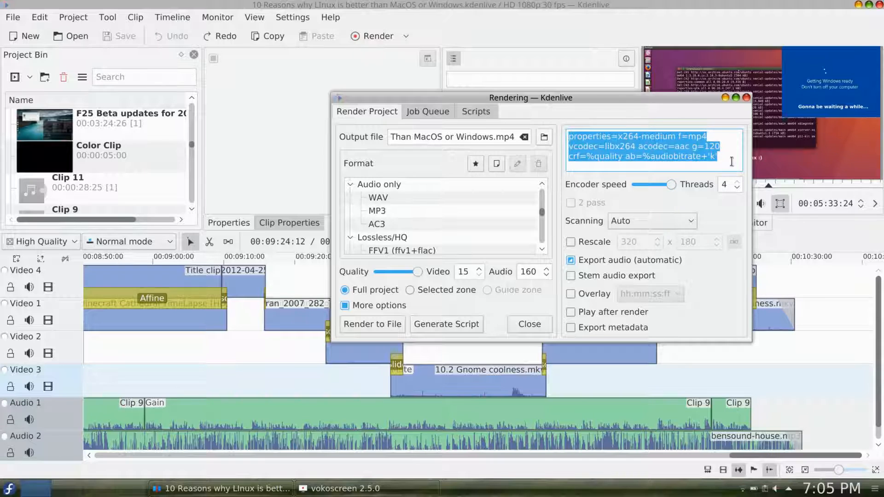
click(730, 162)
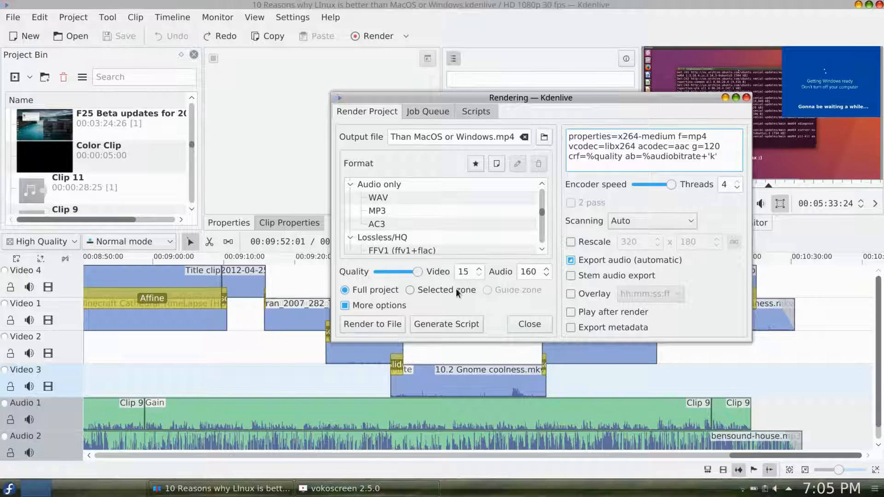
mouse_move(419, 272)
mouse_down()
mouse_move(374, 273)
mouse_move(435, 274)
mouse_move(368, 271)
mouse_move(432, 272)
mouse_up()
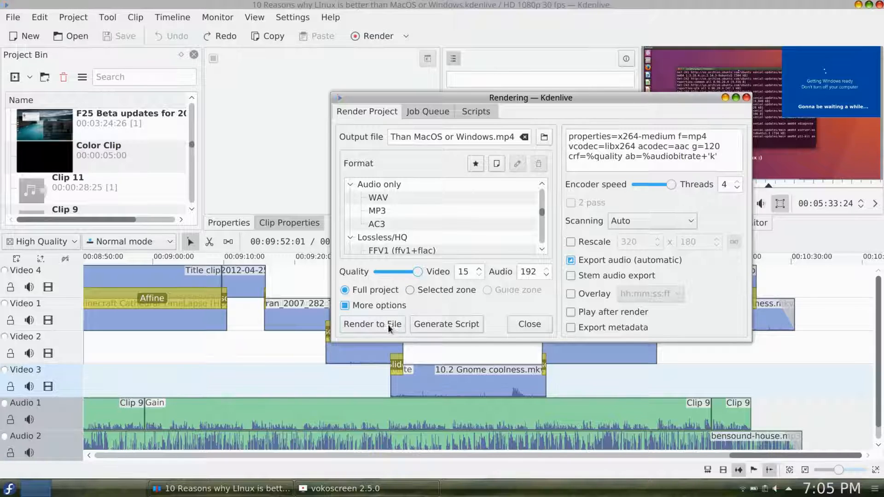
Step: Hide the additional render options, lower the quality and return it to maximum
click(349, 305)
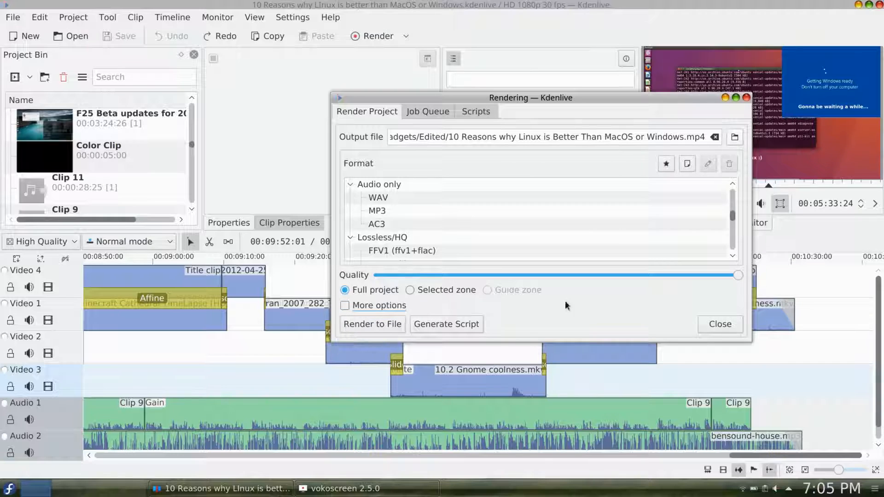
drag(739, 275, 705, 276)
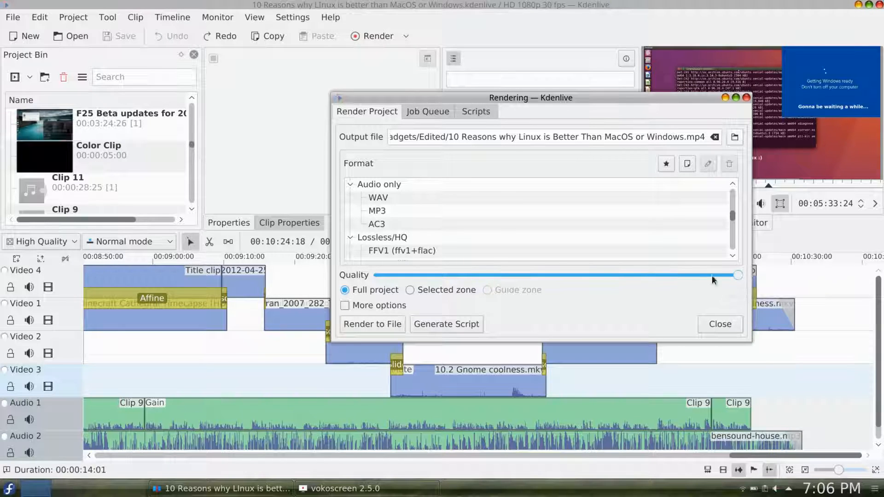
drag(736, 276, 465, 276)
drag(414, 262, 802, 281)
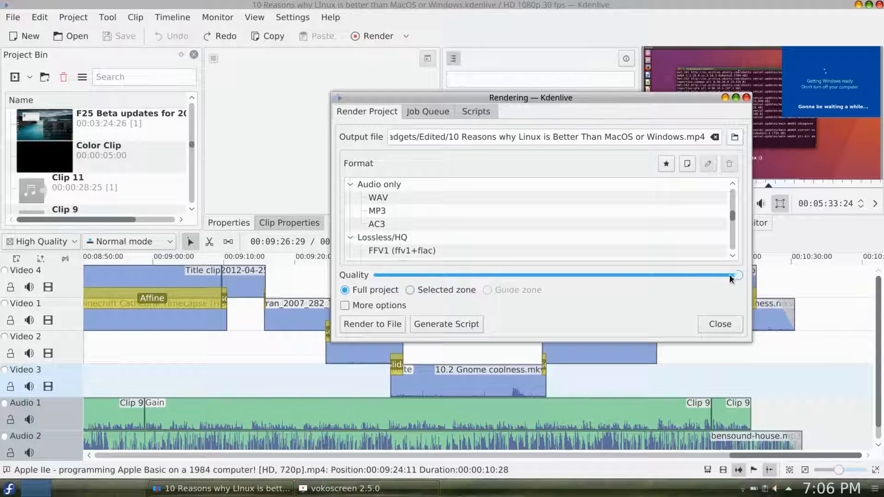
Step: Point out the render-to-file option, review the additional render options again, and close the rendering dialog without rendering
click(367, 324)
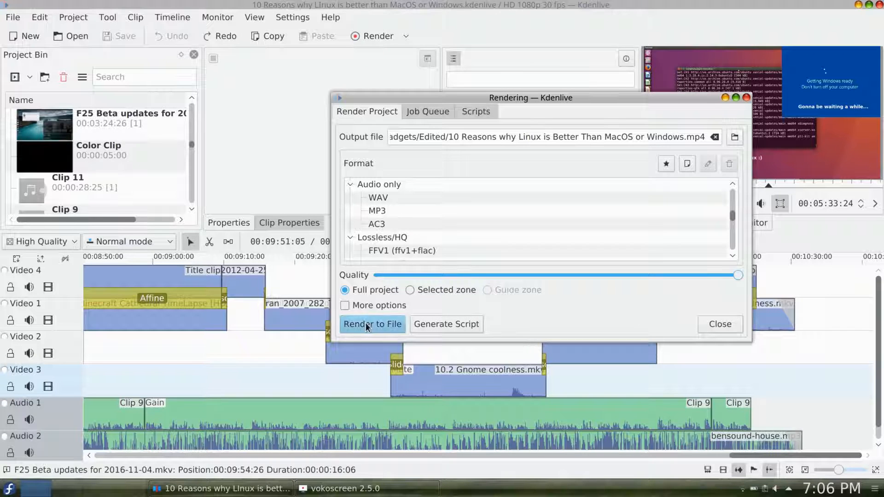
click(663, 234)
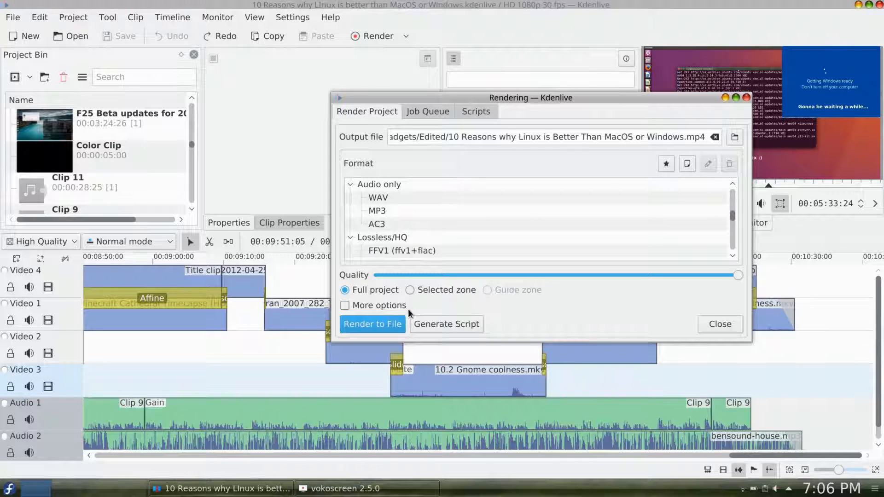
click(345, 305)
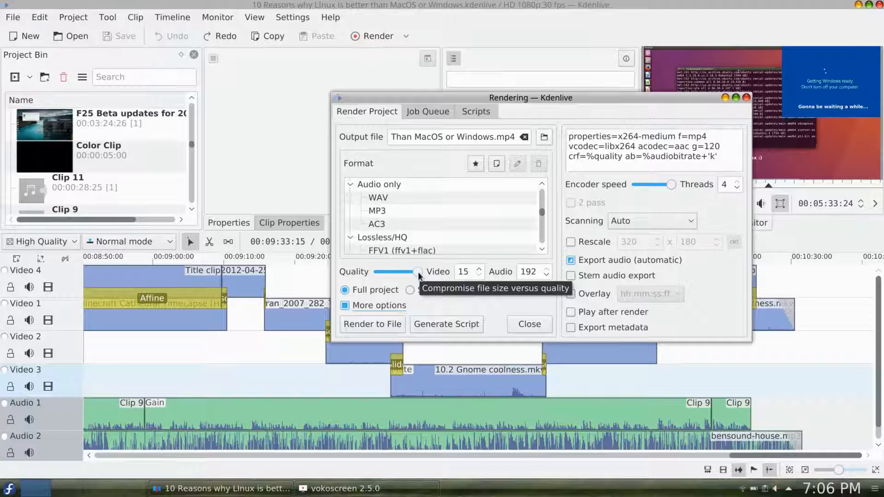
click(530, 325)
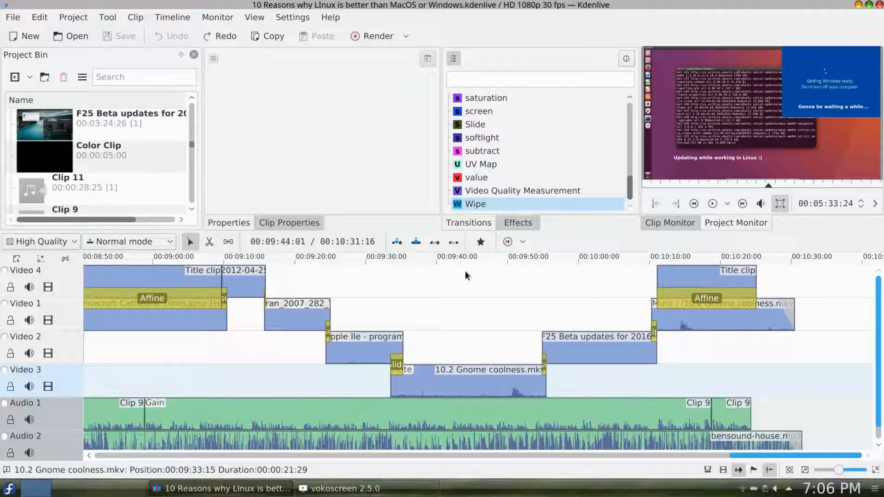
Step: Open the MLT environment settings in the Environment section of the Kdenlive configuration
click(414, 240)
click(300, 19)
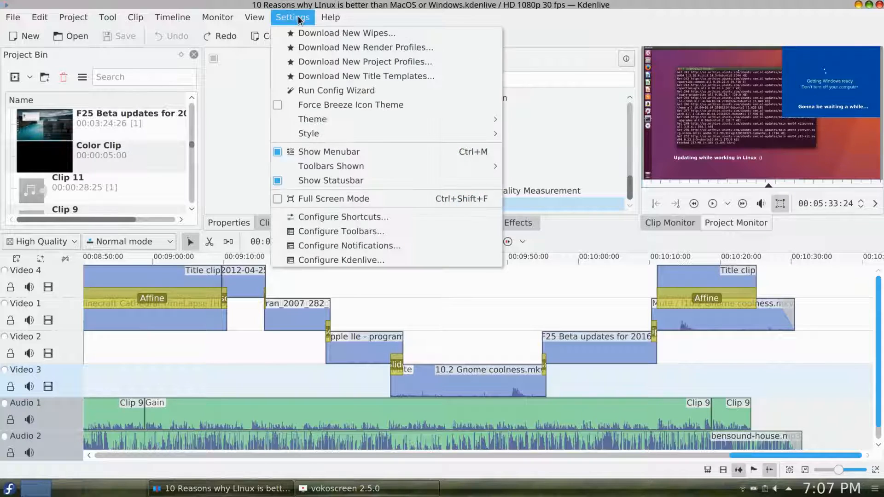
click(346, 261)
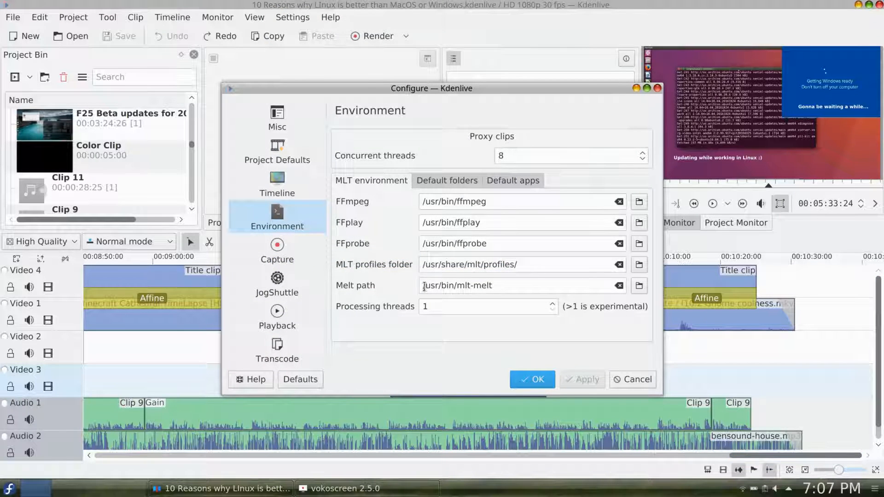
click(339, 181)
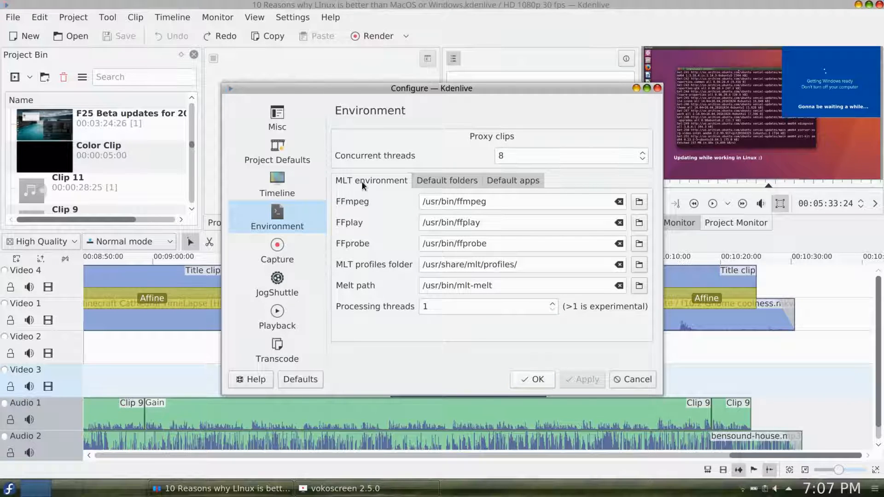
Step: Set the processing threads in the MLT environment settings to 4
click(424, 307)
drag(425, 307, 415, 305)
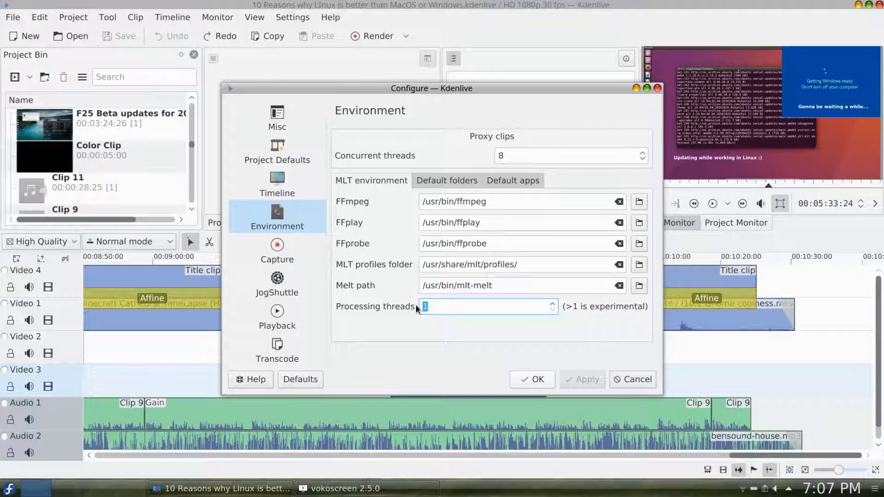
click(438, 309)
scroll(553, 307, up, 3)
click(428, 307)
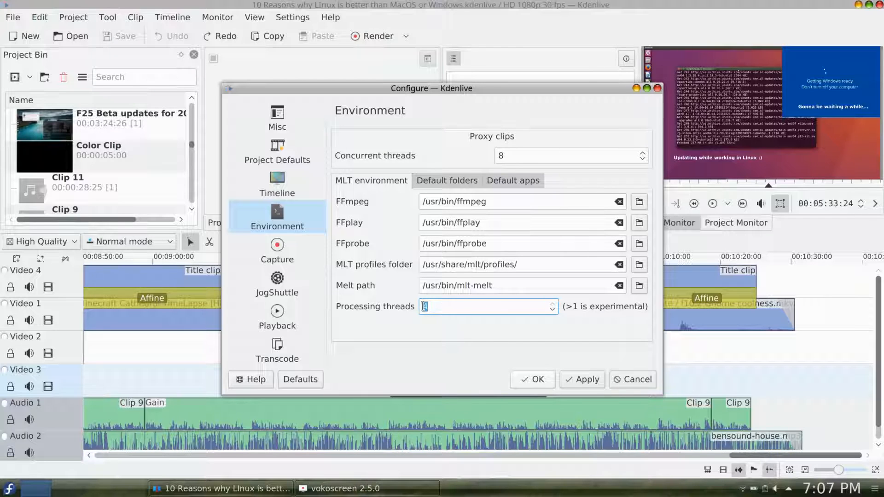
Step: Set the processing threads back to 1 in the MLT environment settings
drag(434, 306, 420, 307)
key(BackSpace)
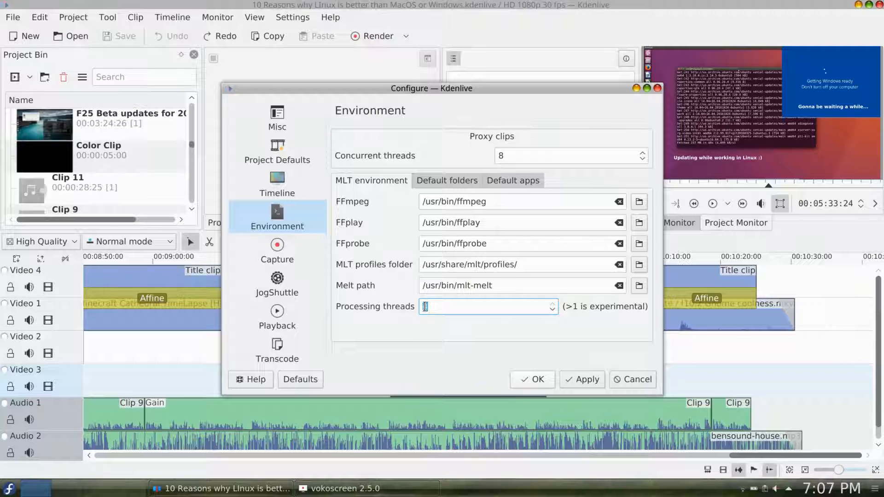
text(1)
drag(436, 307, 417, 302)
text(1)
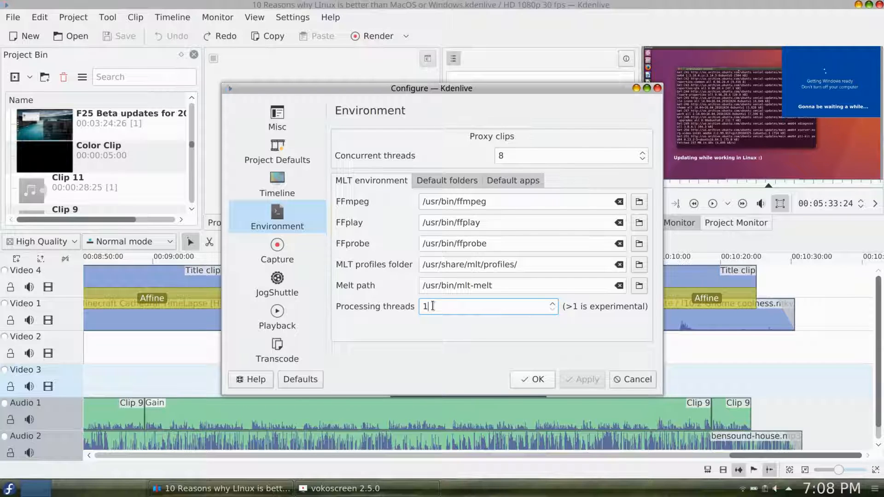
drag(436, 307, 425, 307)
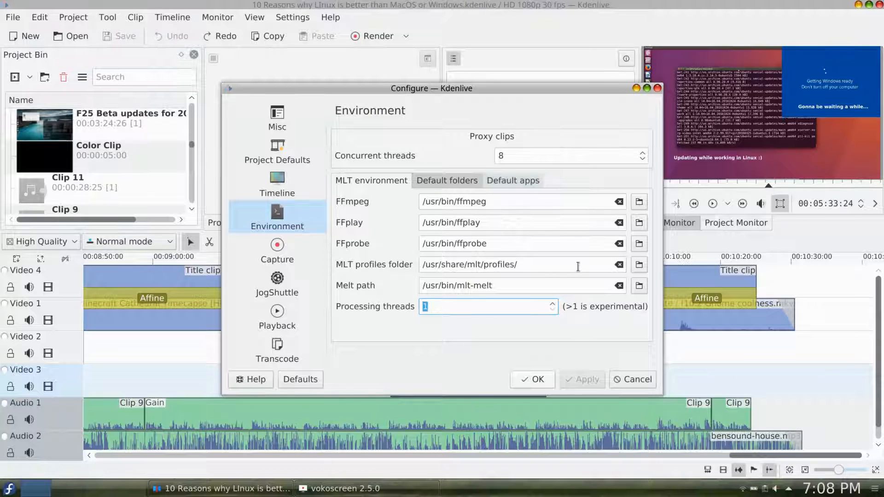
Step: Accept the configuration settings and look over the project timeline from its end back to its start
click(529, 380)
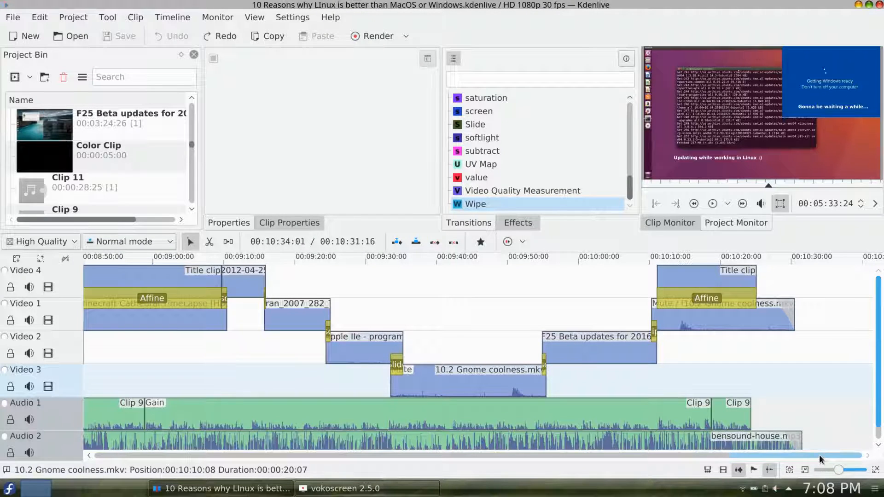
drag(820, 455, 28, 453)
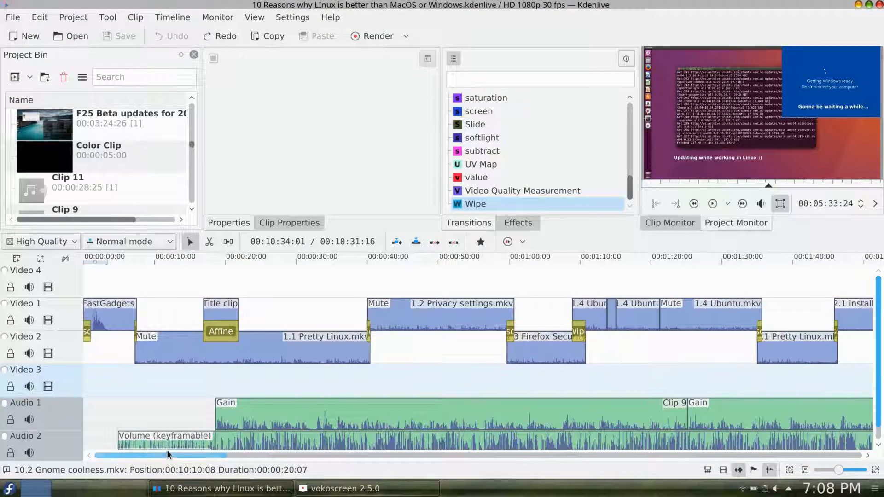
drag(171, 456, 806, 456)
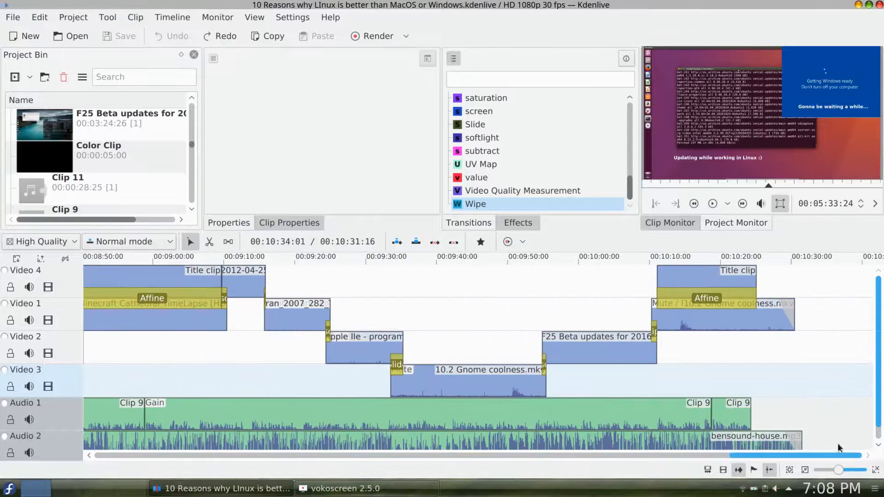
Step: Open the rendering dialog, review the job queue with its option to shut down after rendering, and close the dialog without rendering
click(371, 39)
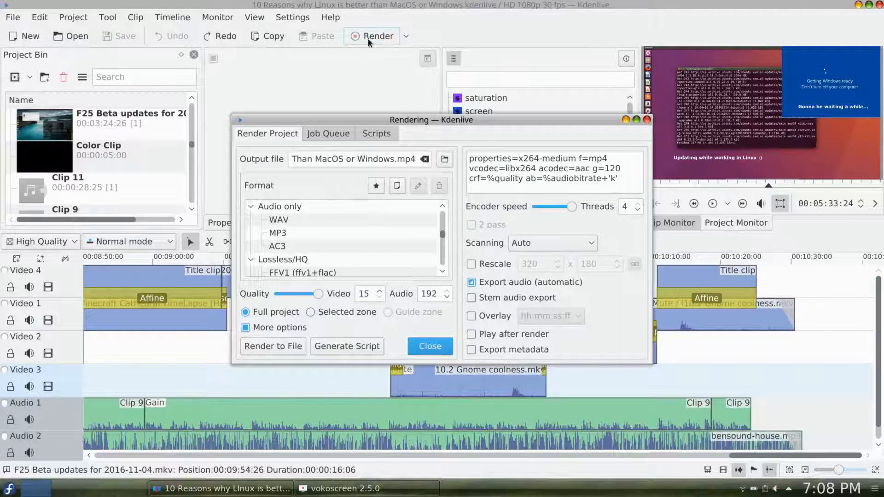
click(327, 134)
click(273, 133)
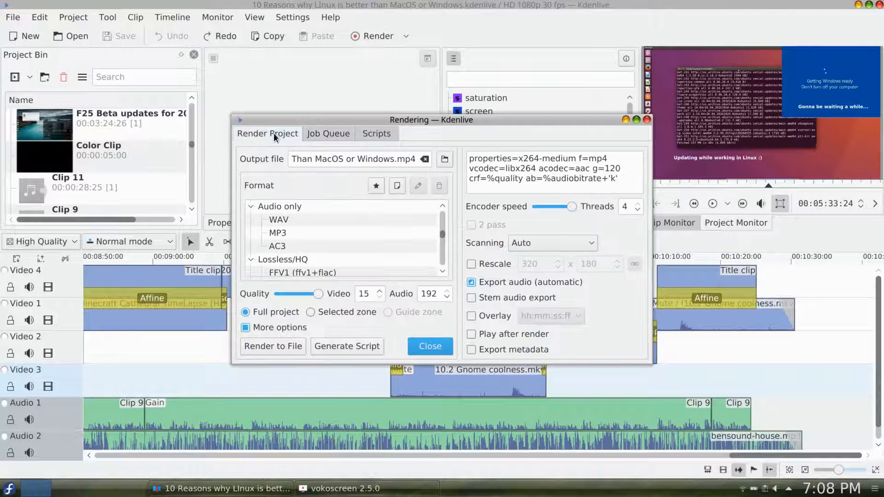
click(325, 136)
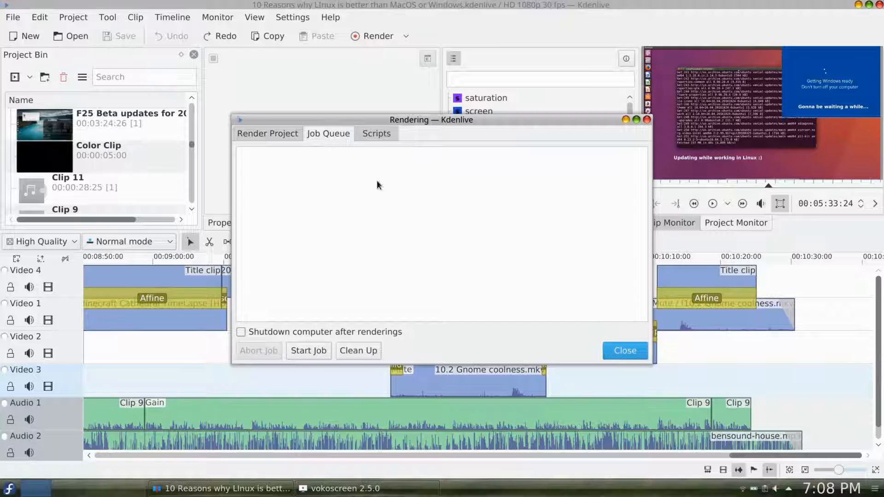
click(620, 351)
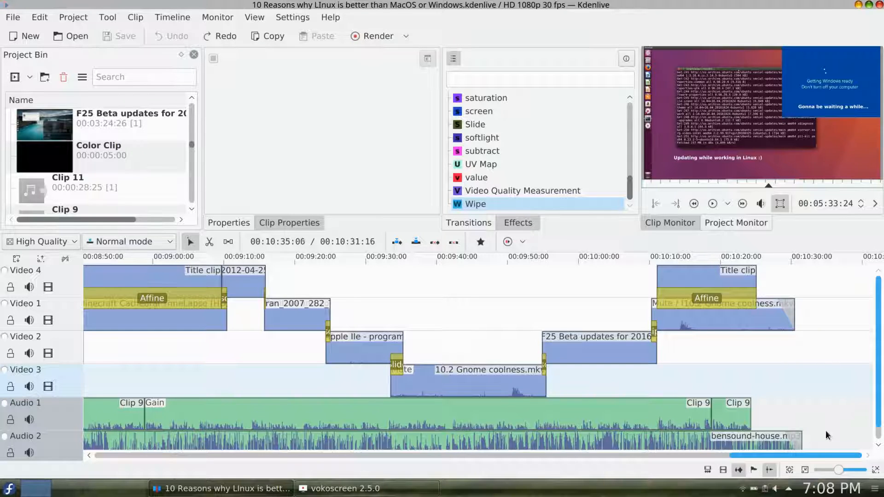
drag(811, 451, 521, 469)
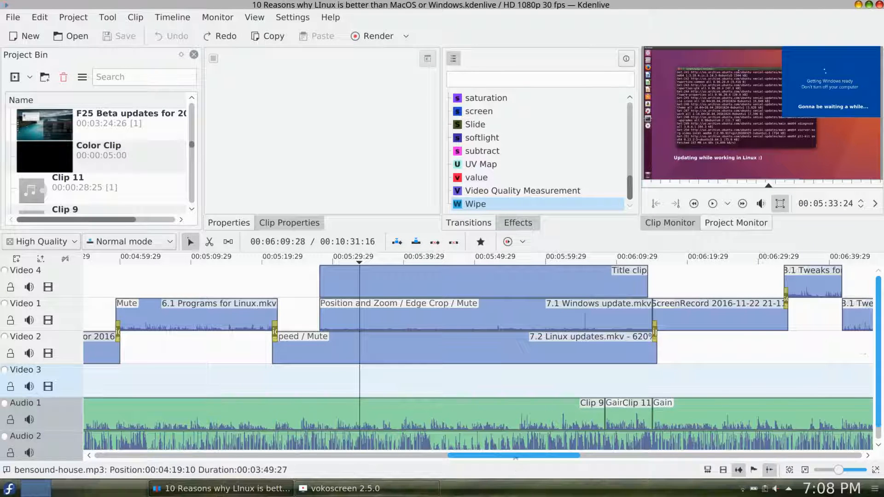
drag(530, 457, 813, 459)
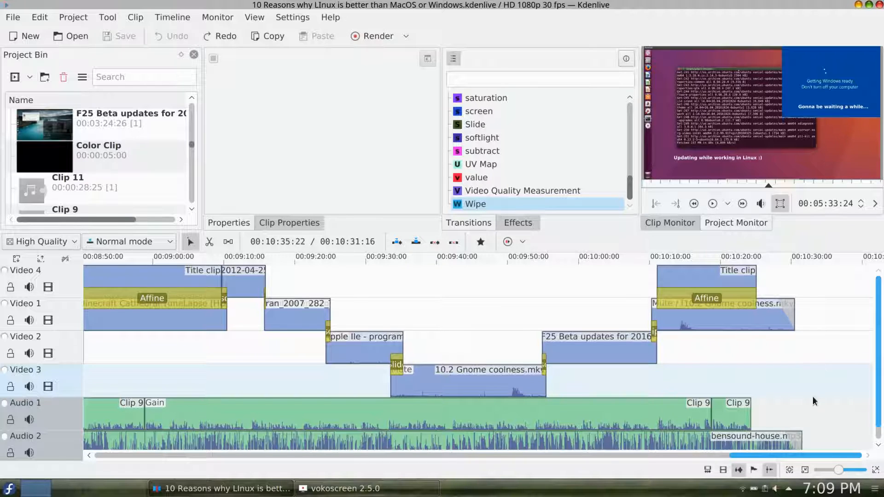
drag(794, 456, 103, 455)
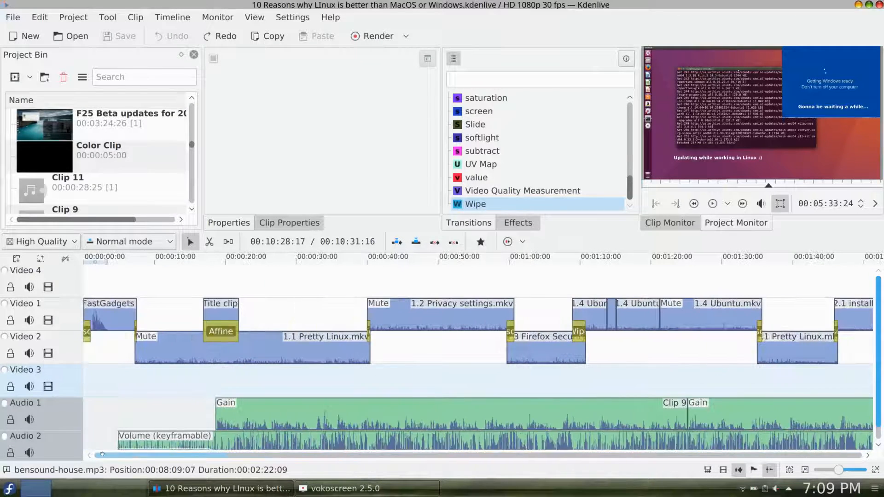
click(167, 405)
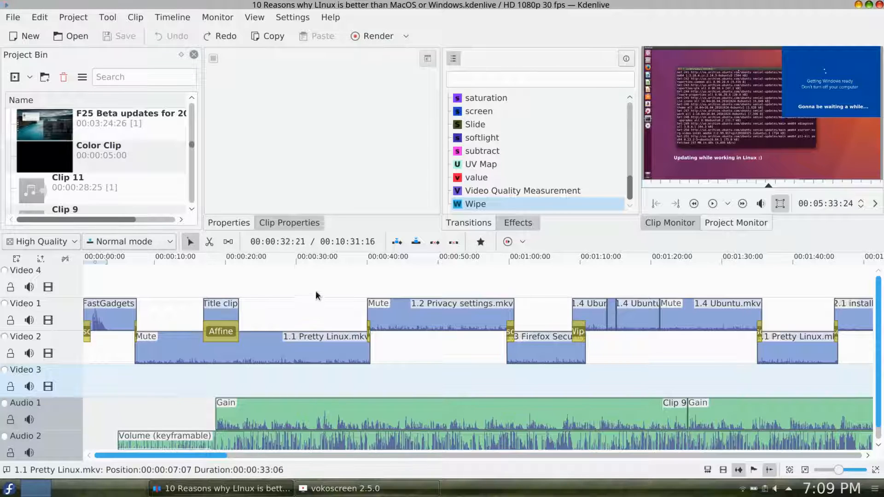
Step: Inspect the effects applied to 1.2 Privacy settings.mkv, Clip 9 on Audio 1, and 4.1 Using a Mac External Drive.mkv
drag(187, 456, 233, 457)
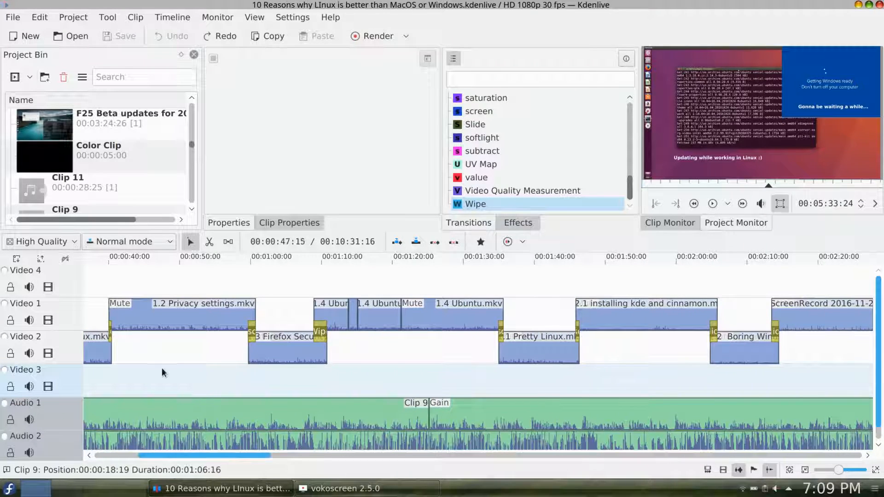
click(191, 303)
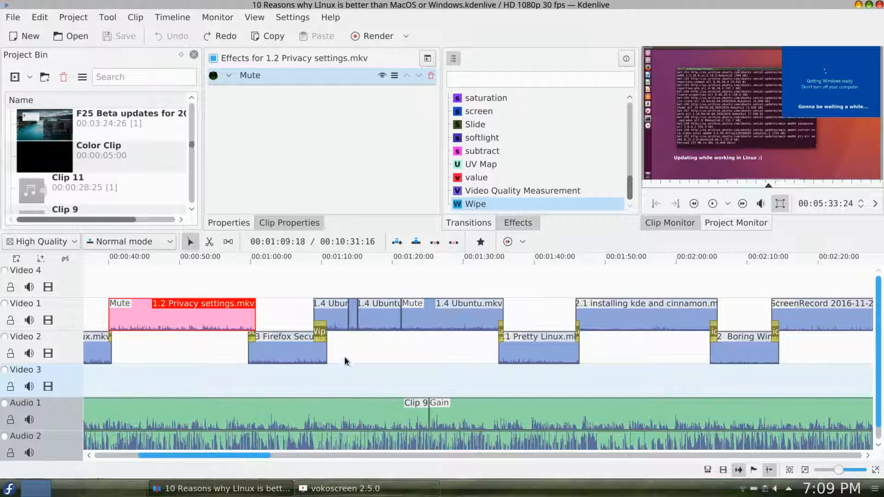
drag(265, 457, 423, 466)
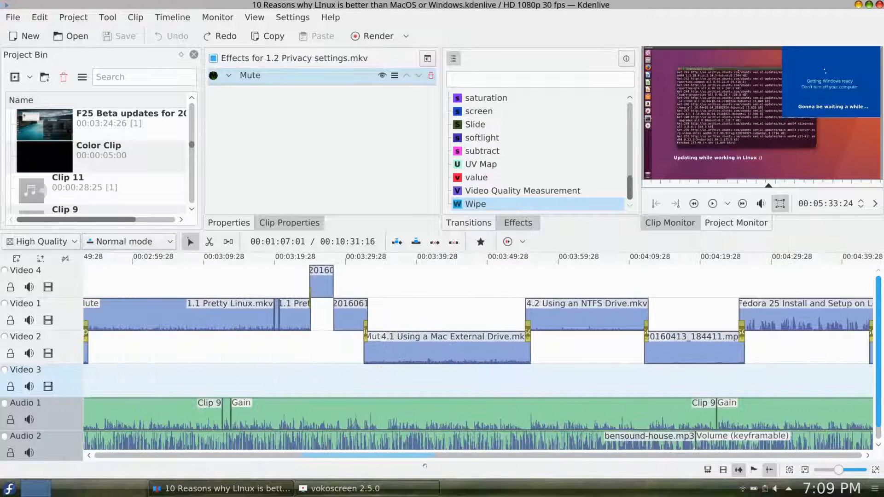
click(293, 412)
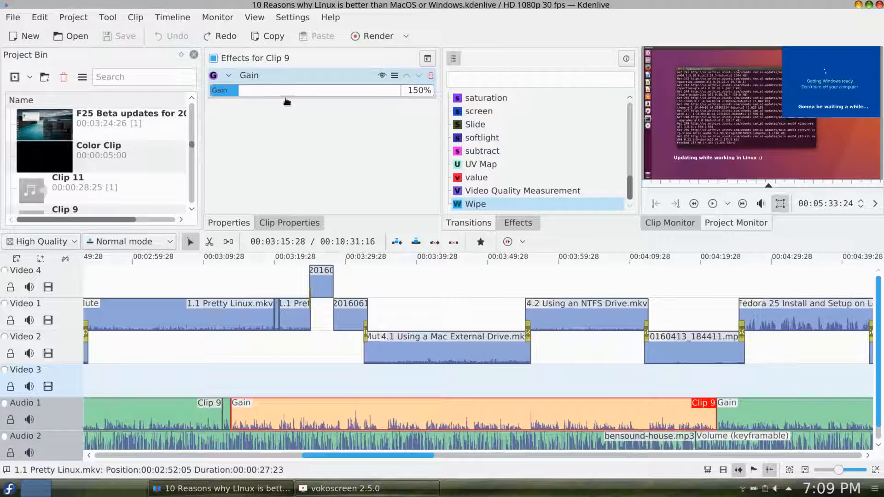
click(430, 348)
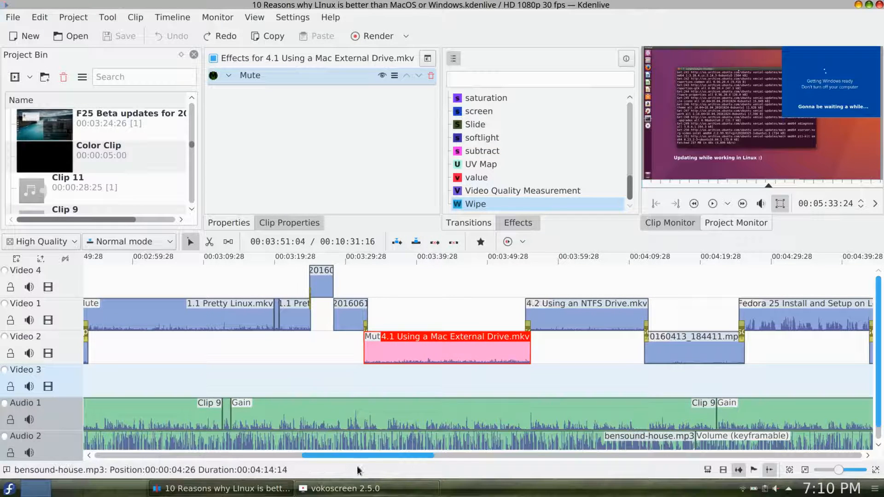
Step: Examine the effect stack of the 7.1 Windows update.mkv clip on Video 1, down to its Edge Crop settings
drag(372, 455, 524, 455)
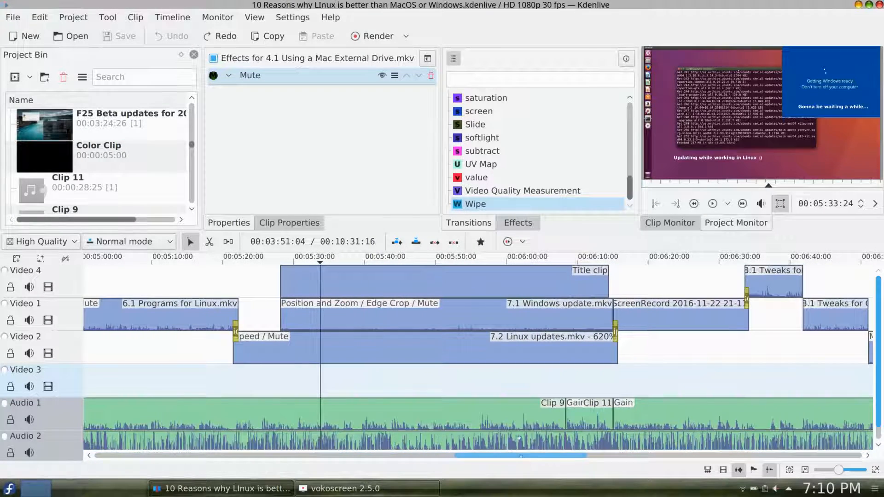
click(459, 329)
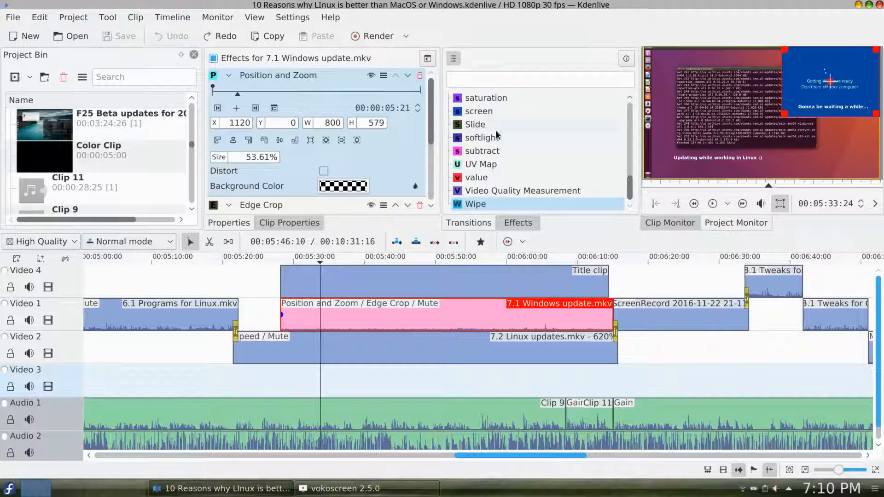
scroll(431, 130, down, 4)
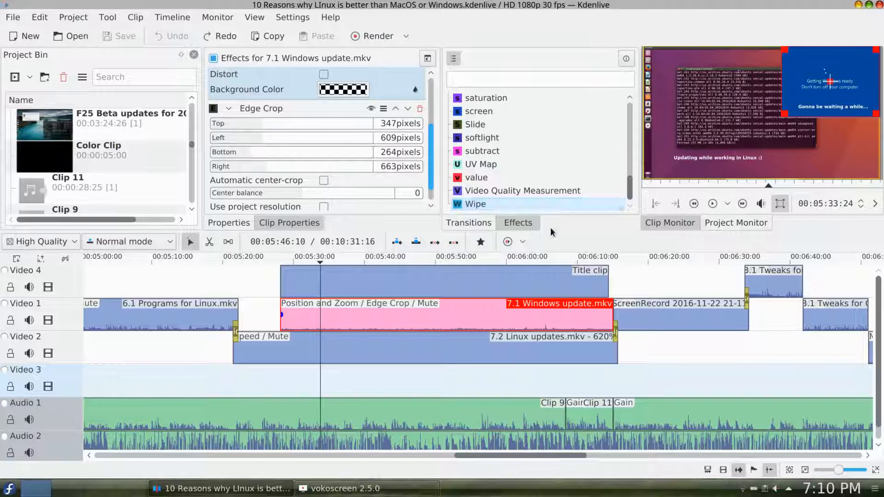
Step: Browse the effect categories that can be added to the 7.1 Windows update.mkv clip without adding one
right_click(342, 316)
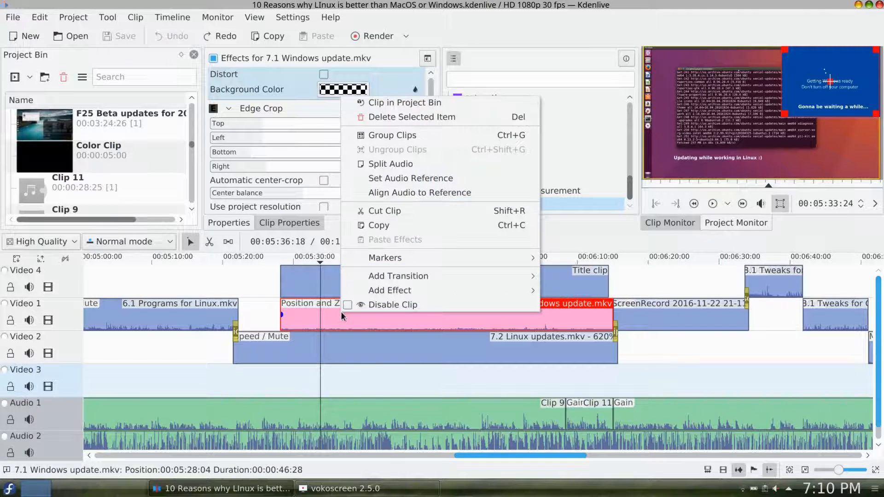
mouse_move(418, 293)
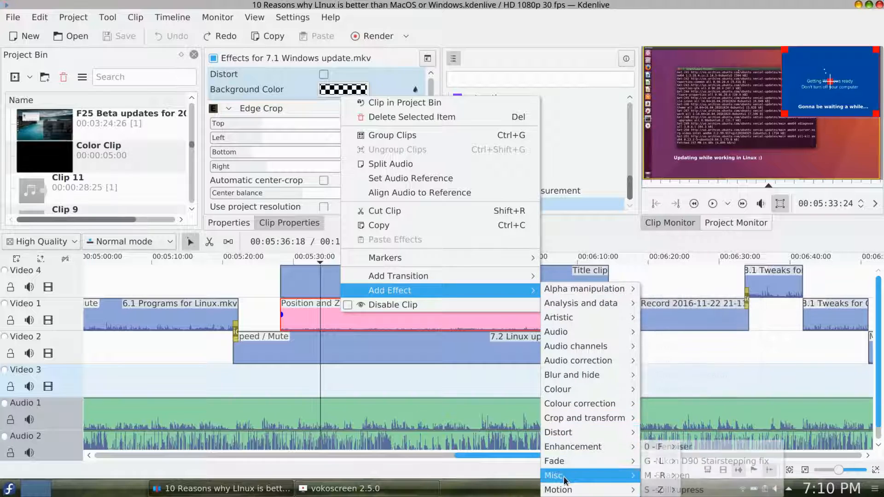
mouse_move(558, 494)
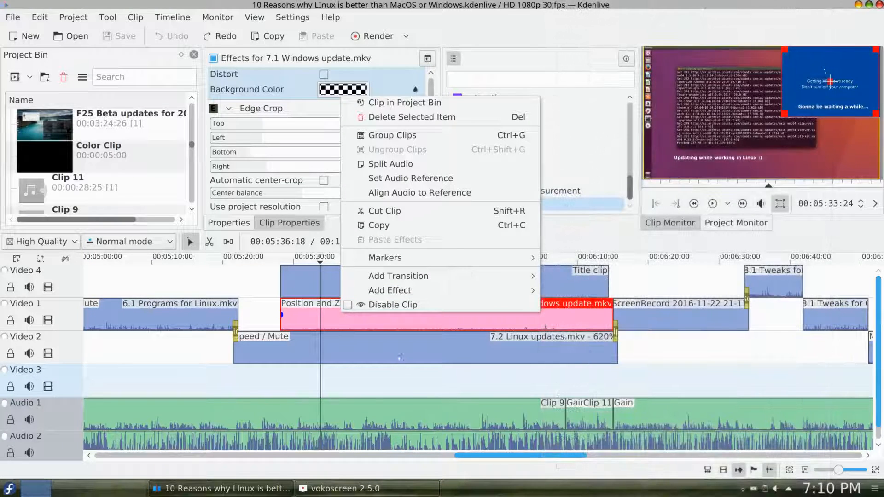
click(386, 313)
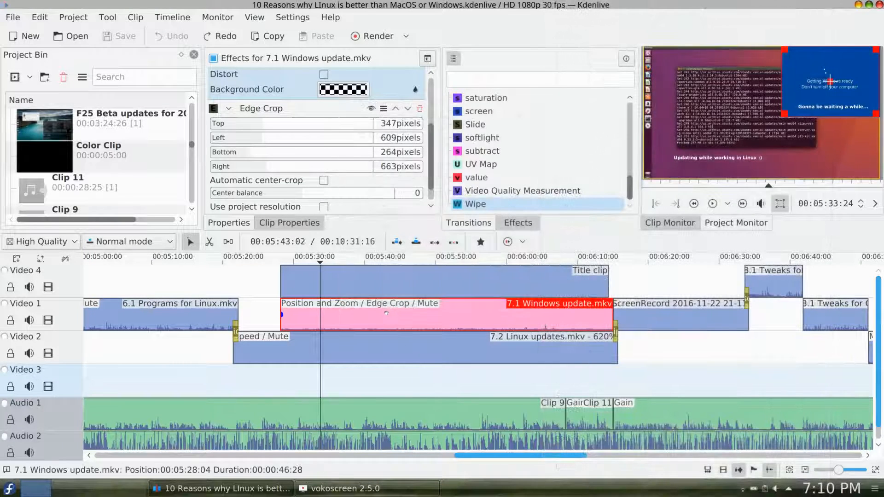
click(489, 82)
text(crop)
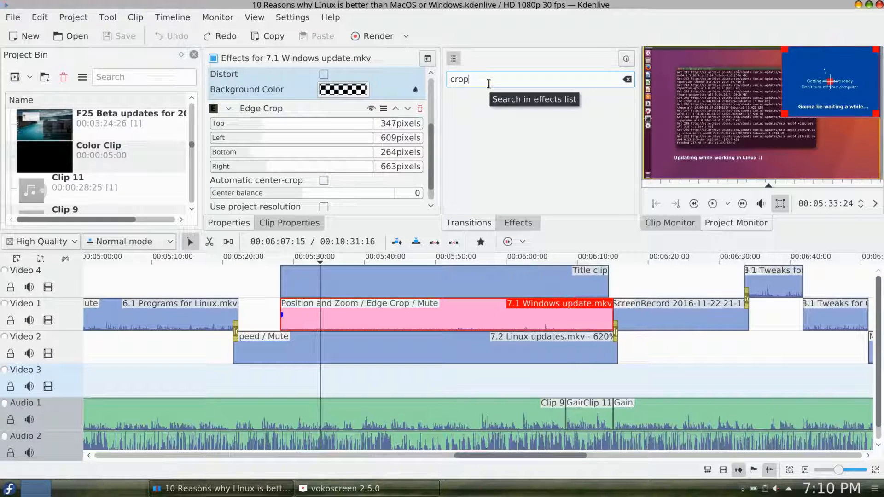
key(BackSpace)
key(BackSpace)
key(BackSpace)
key(BackSpace)
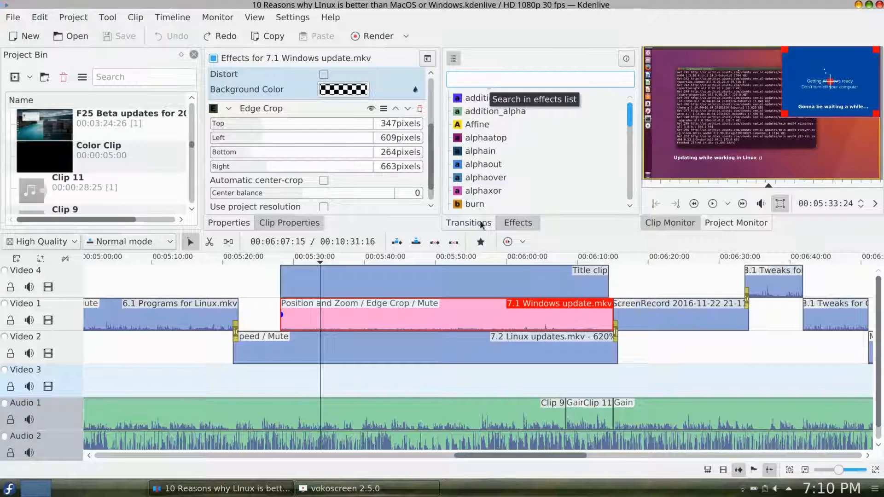
Step: Search the effects list for "crop"
click(532, 223)
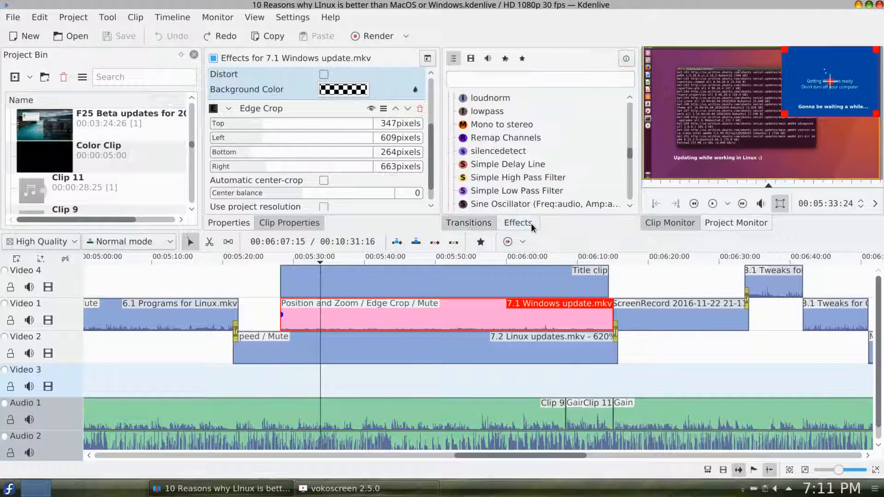
click(479, 85)
text(crop)
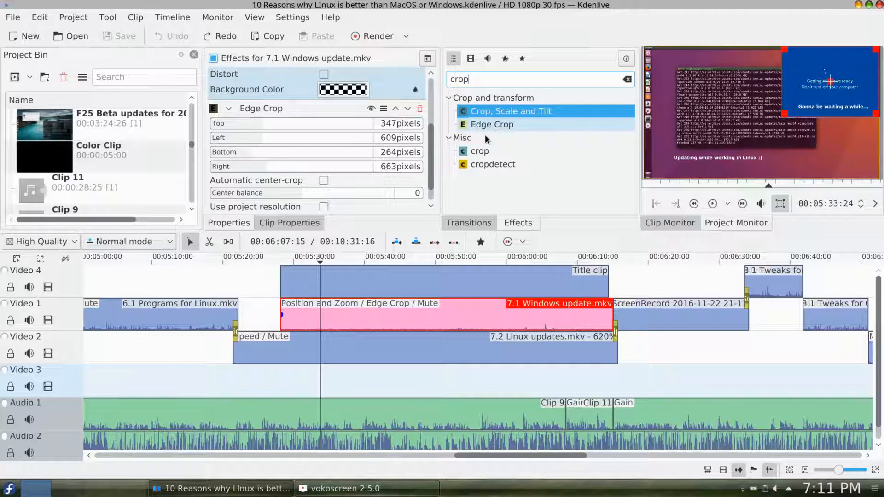
Step: Compare the Position and Zoom settings with the Edge Crop settings of the 7.1 Windows update.mkv clip
drag(433, 140, 432, 85)
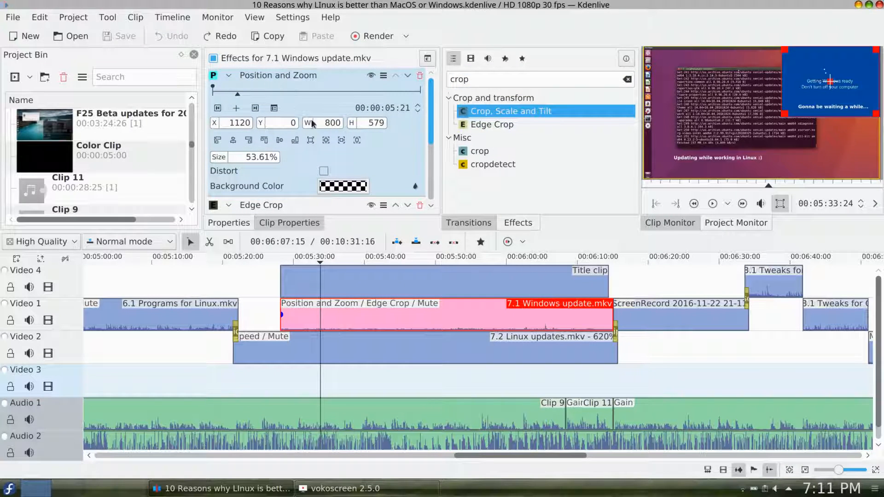
drag(433, 93, 433, 140)
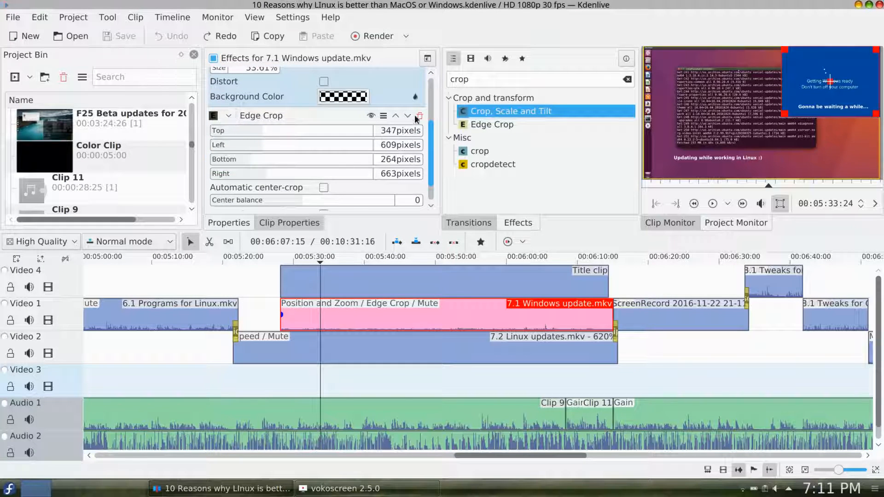
drag(433, 140, 432, 90)
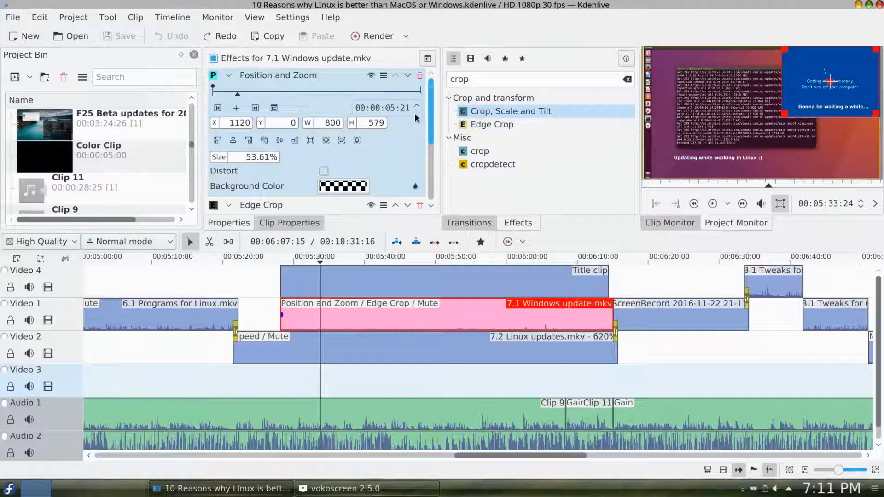
scroll(429, 124, down, 5)
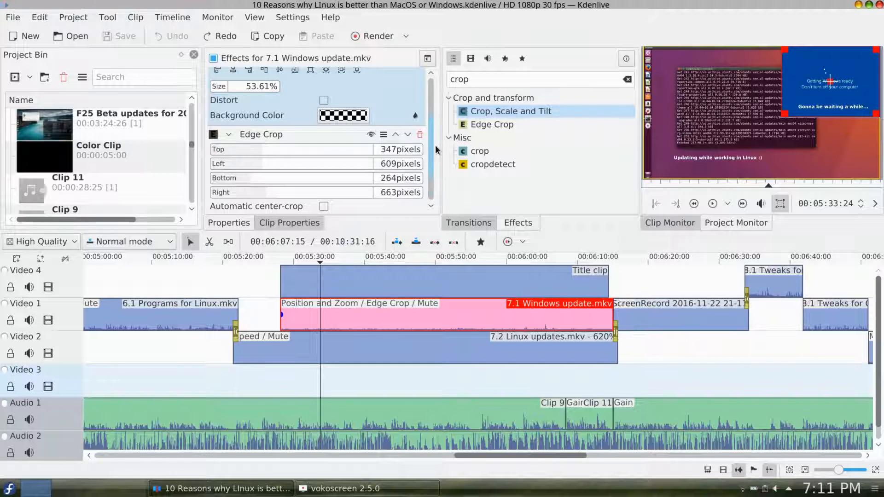
drag(431, 152, 438, 184)
click(437, 311)
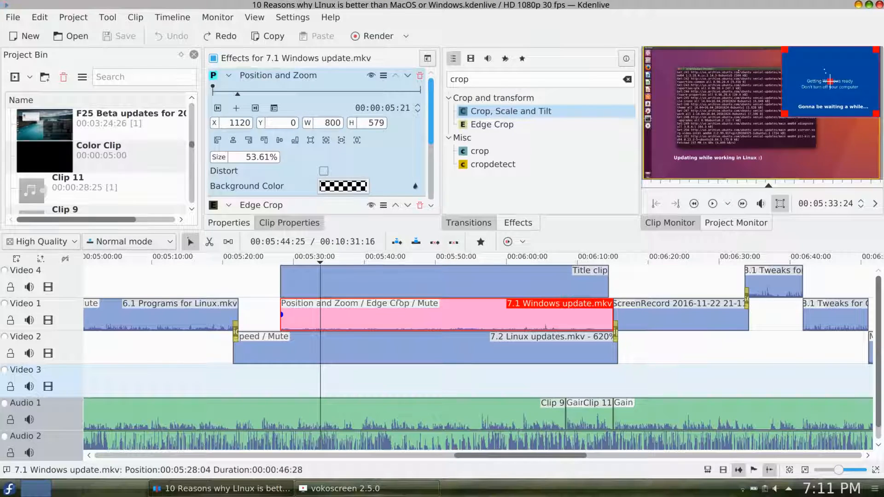
Step: Inspect the Slide transition into 7.2 Linux updates.mkv and the Volume (keyframable) effect on bensound-house.mp3
click(236, 331)
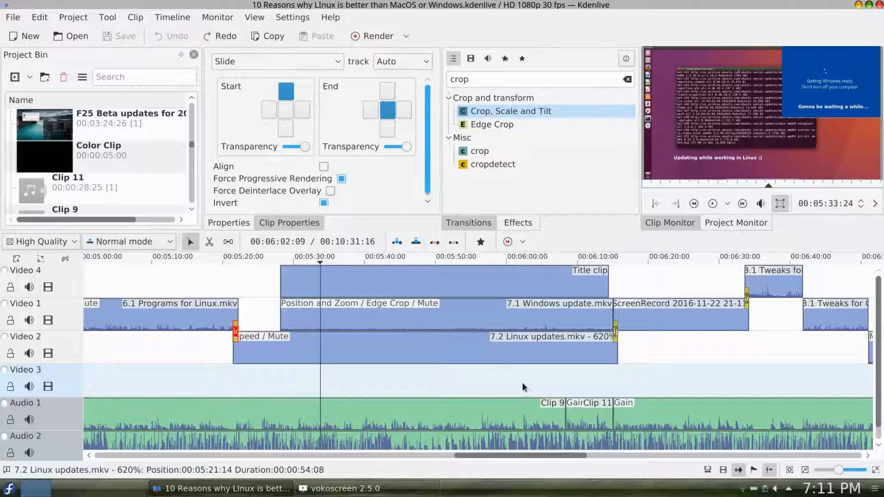
scroll(538, 392, down, 3)
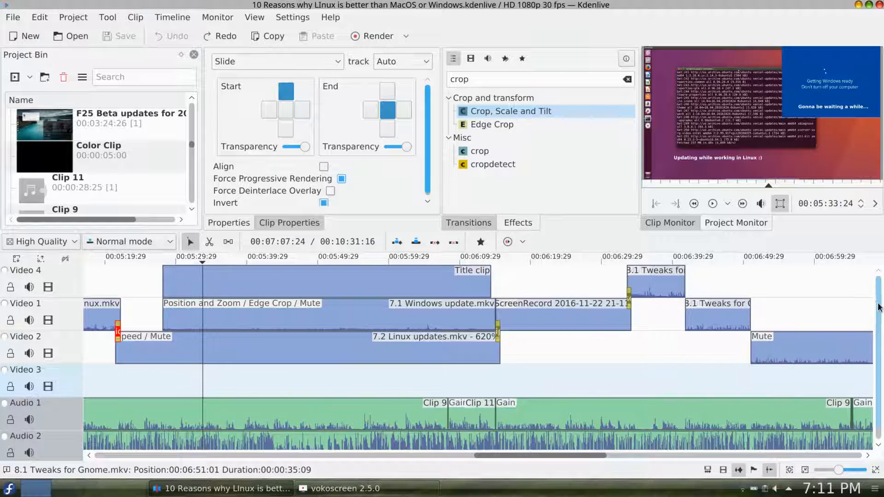
scroll(878, 304, down, 1)
click(429, 425)
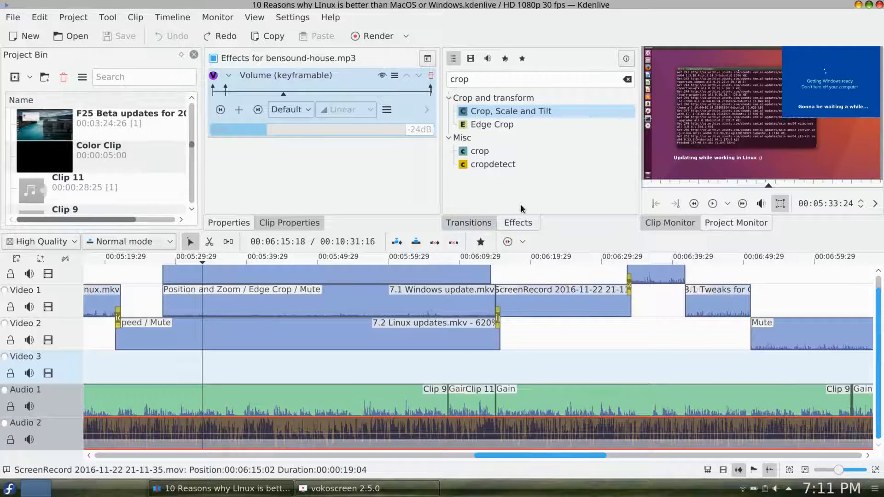
Step: Clear the "crop" search from the effects list and examine the Audio correction effects, including Mute and Volume (keyframable)
drag(466, 80, 428, 80)
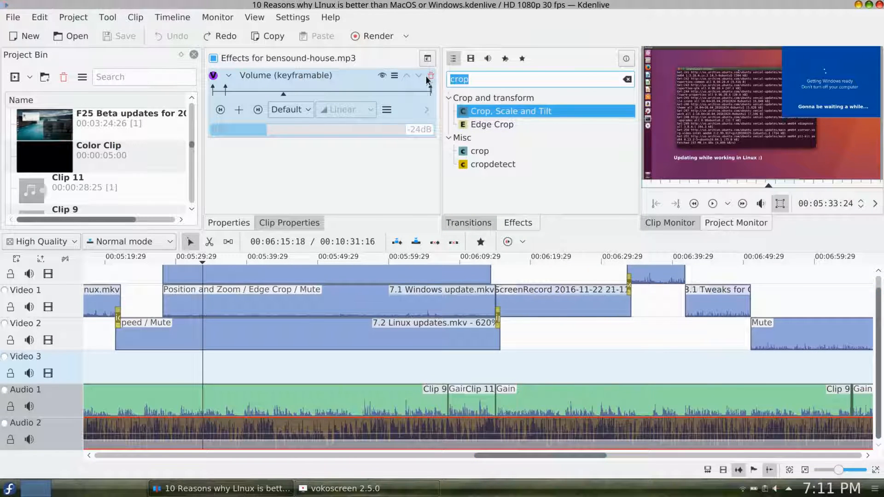
key(BackSpace)
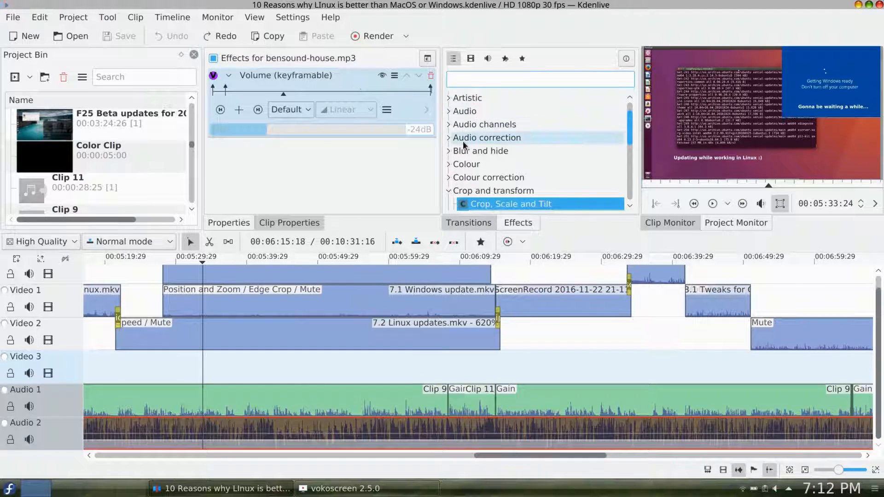
click(449, 137)
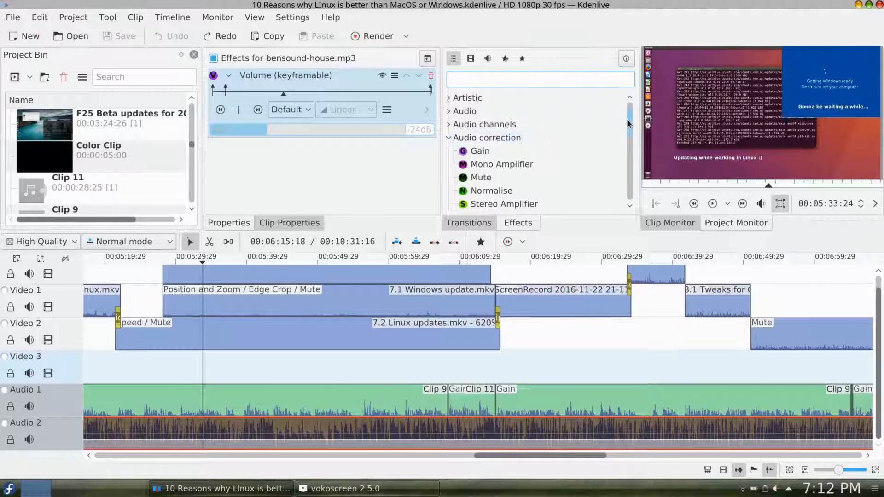
drag(630, 125, 634, 133)
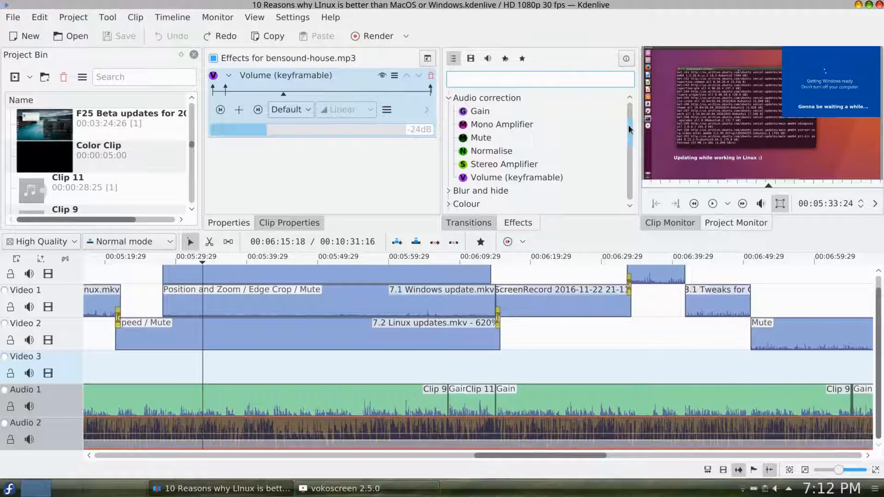
click(490, 140)
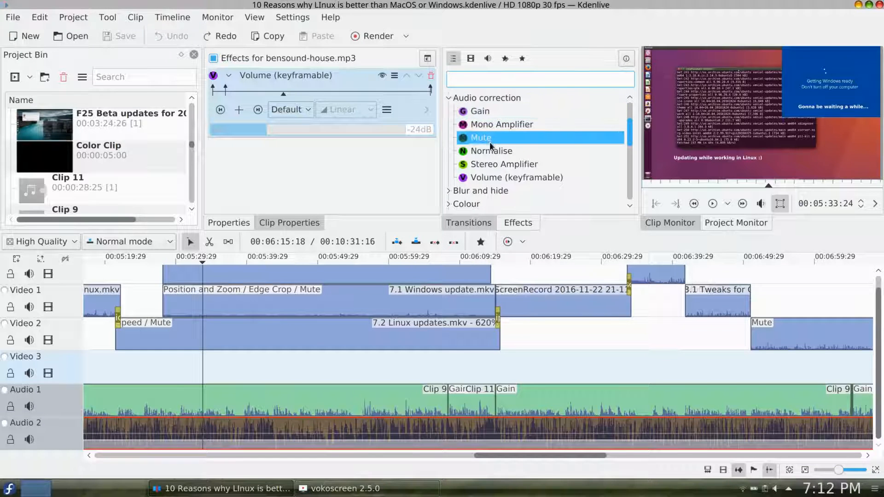
click(535, 181)
mouse_move(631, 134)
mouse_down()
mouse_move(633, 147)
mouse_move(638, 121)
mouse_up()
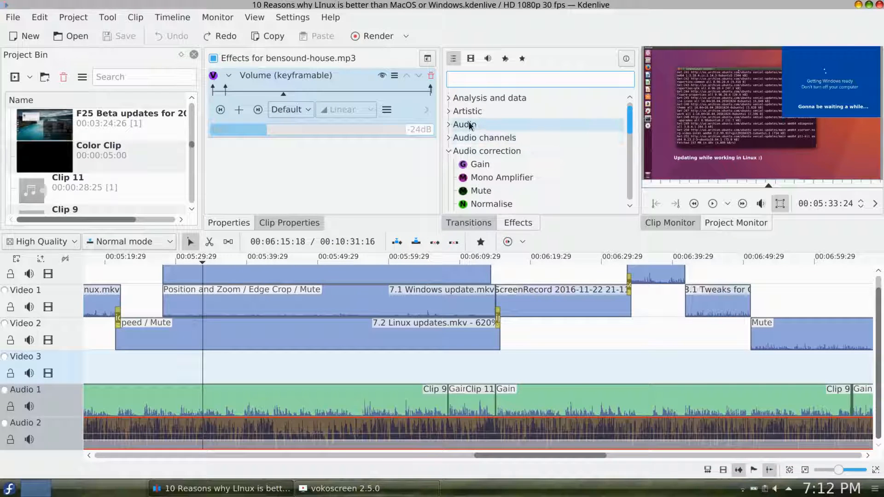
Step: Browse the effects in the Audio category, examining highpass and Simple High Pass Filter without adding either
click(449, 125)
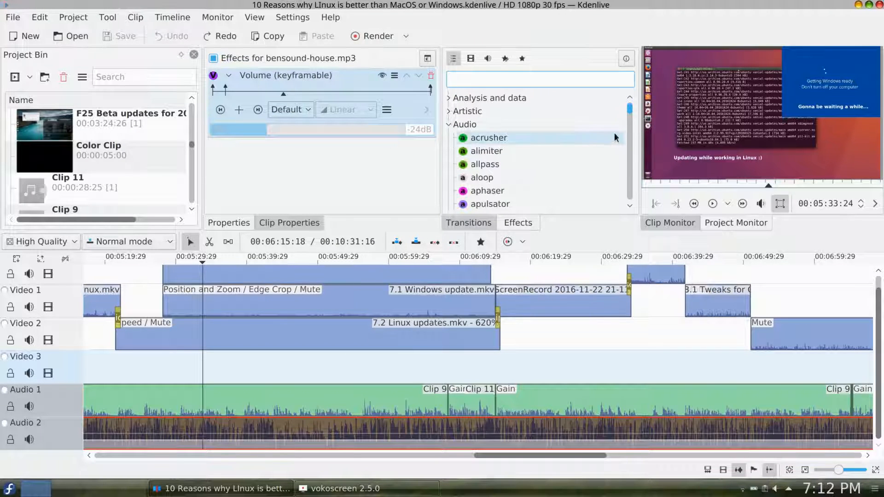
scroll(631, 210, down, 4)
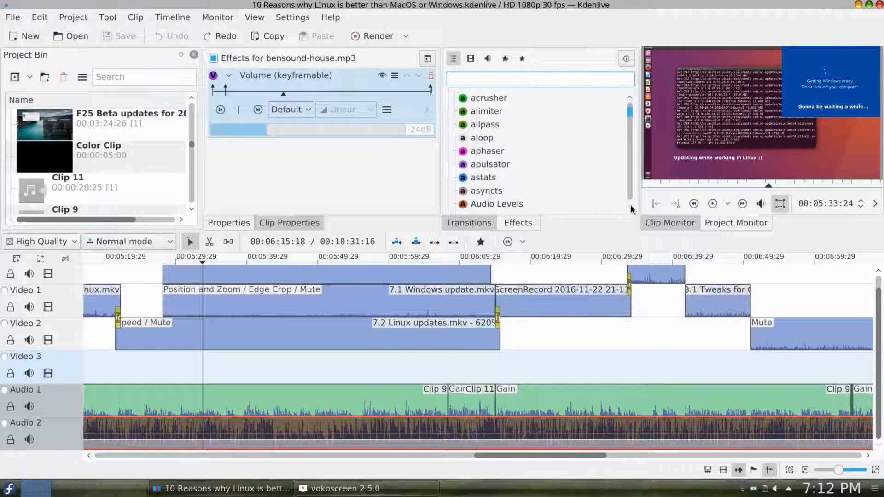
scroll(632, 210, down, 1)
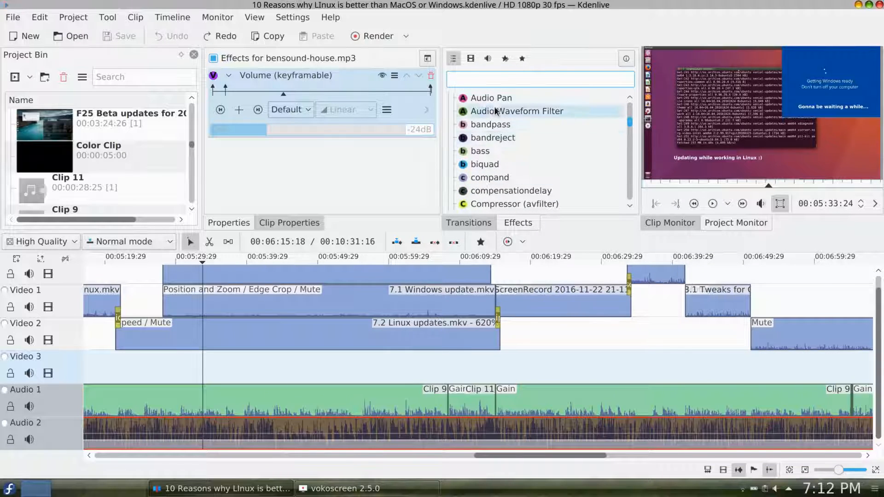
scroll(631, 210, down, 7)
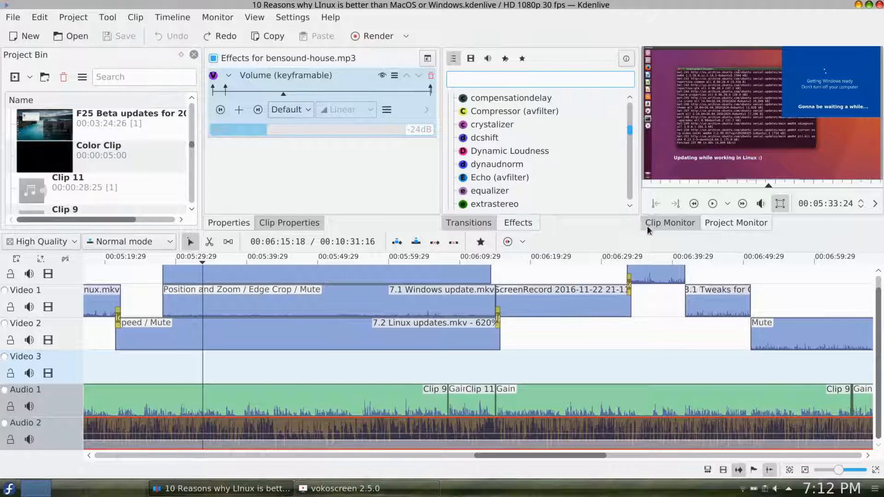
scroll(631, 206, down, 4)
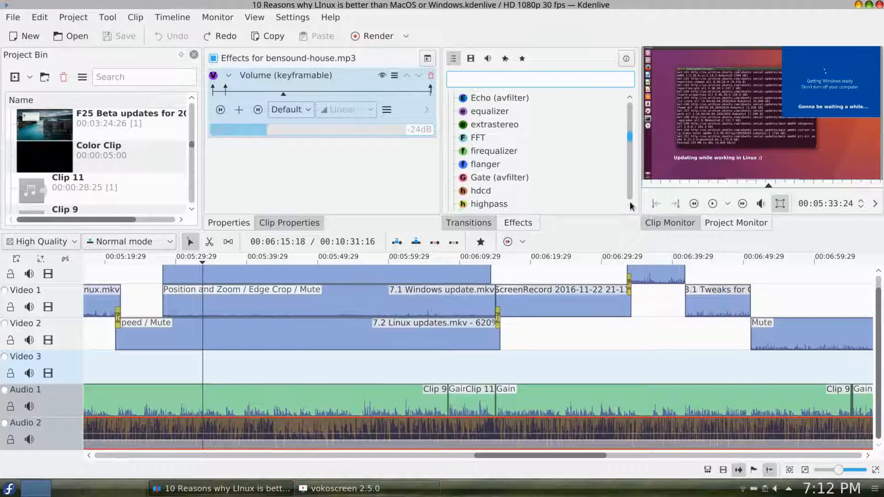
scroll(630, 206, down, 1)
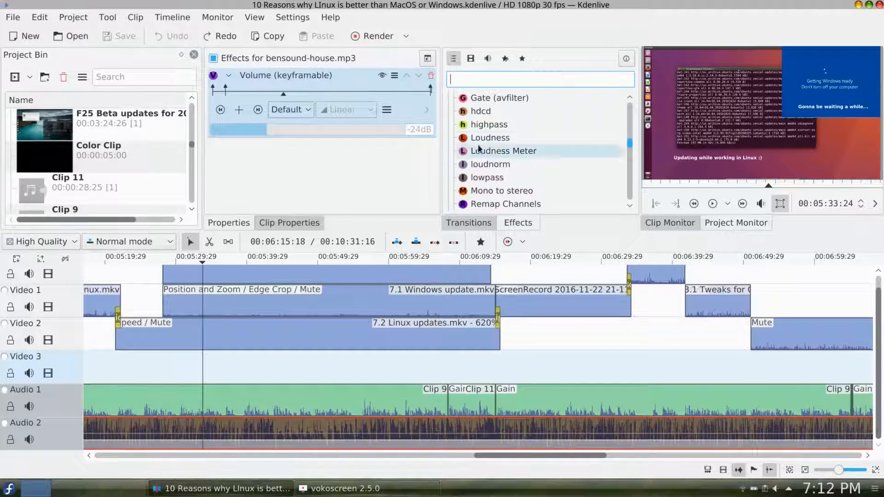
click(496, 125)
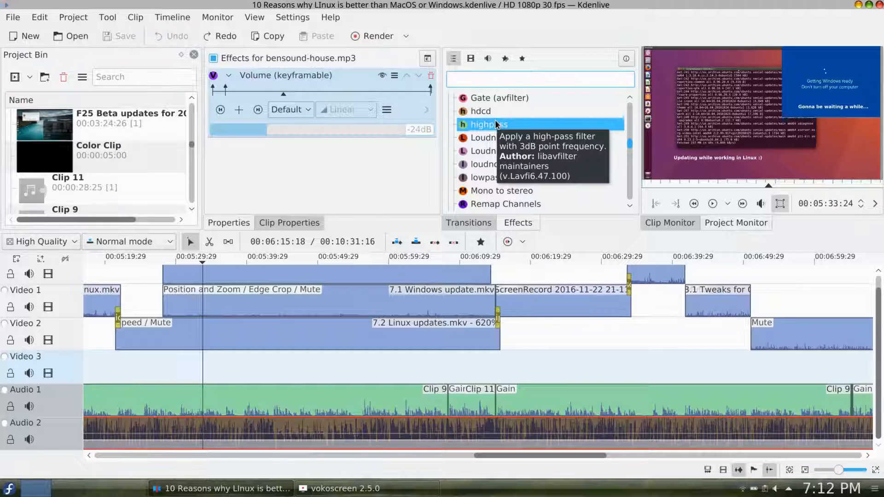
scroll(631, 208, down, 4)
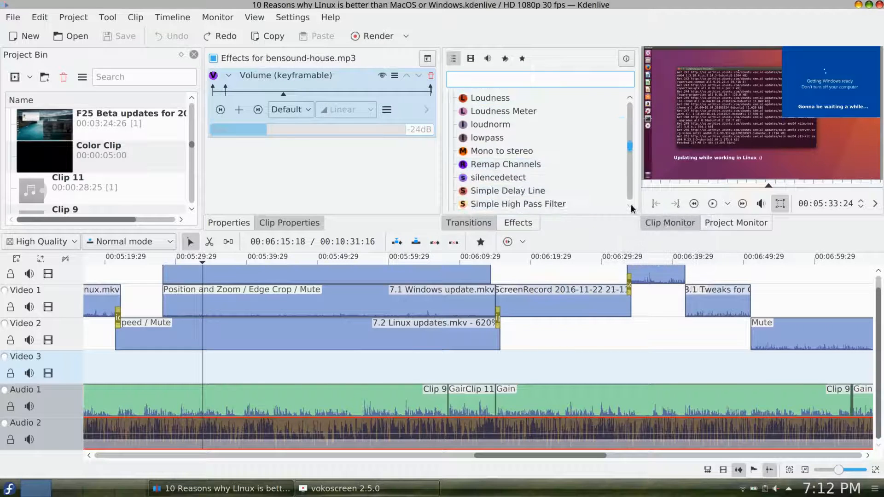
scroll(631, 208, down, 2)
click(519, 164)
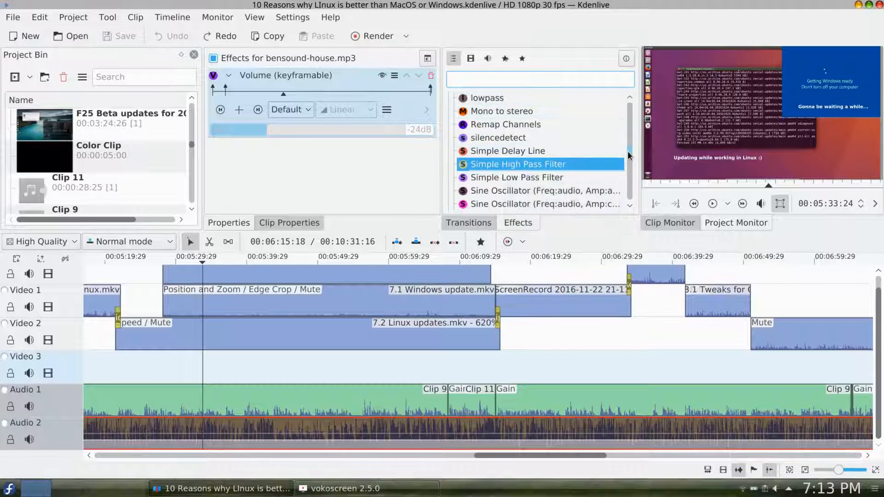
scroll(608, 159, up, 5)
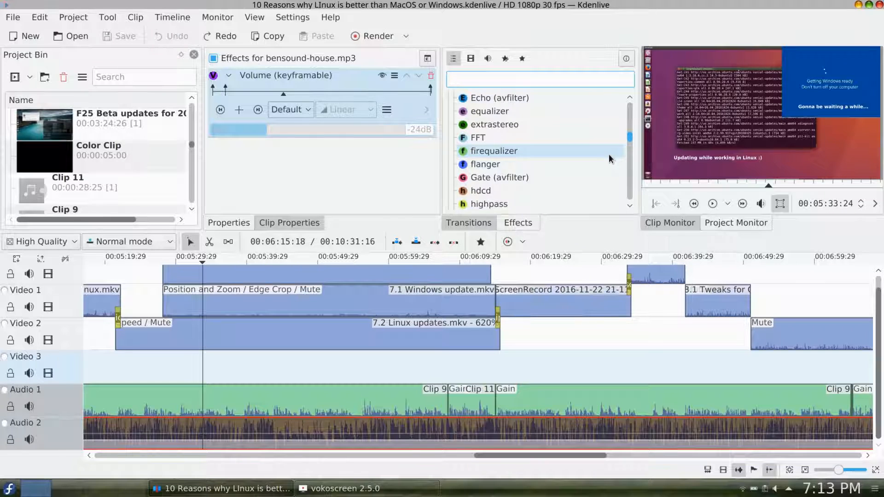
scroll(610, 159, down, 3)
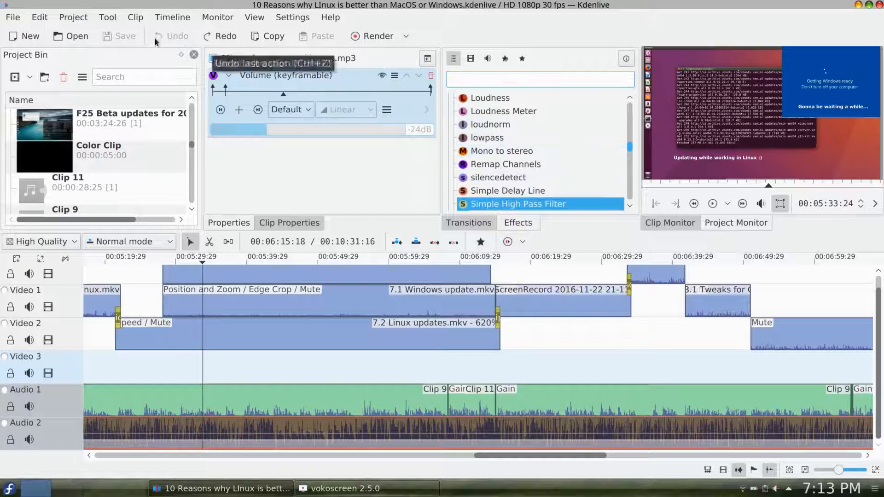
click(16, 19)
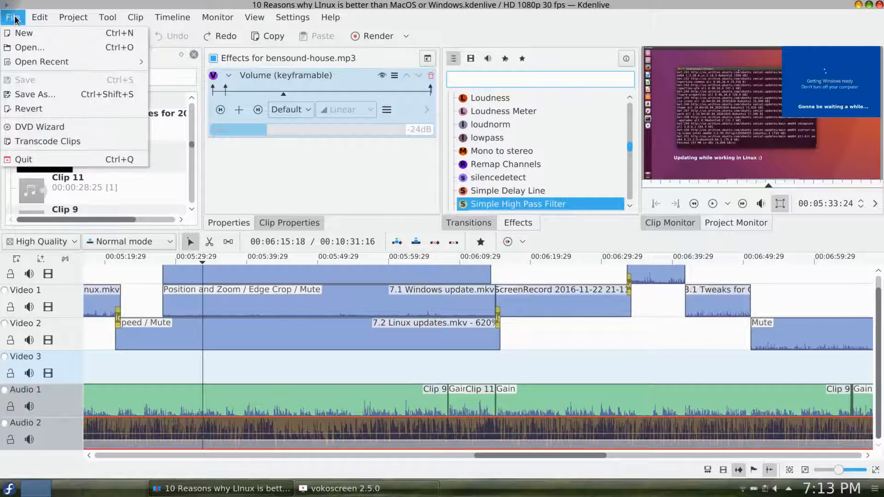
mouse_move(69, 18)
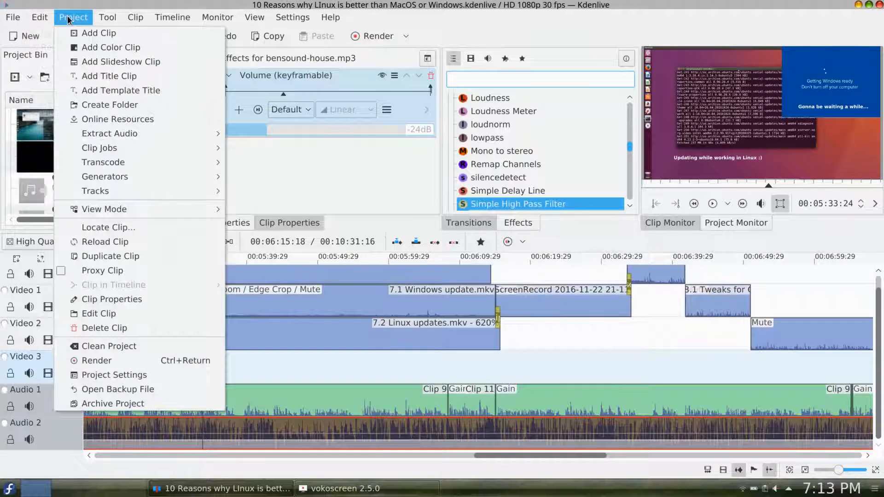
mouse_move(102, 20)
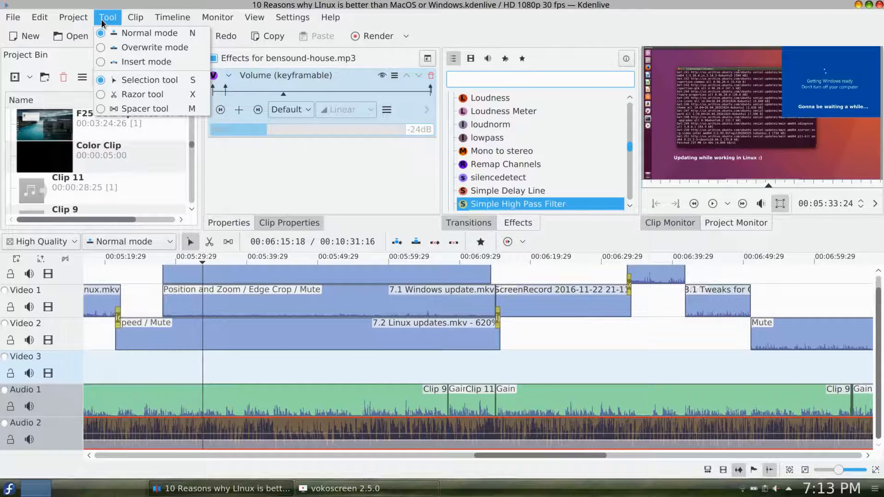
mouse_move(133, 20)
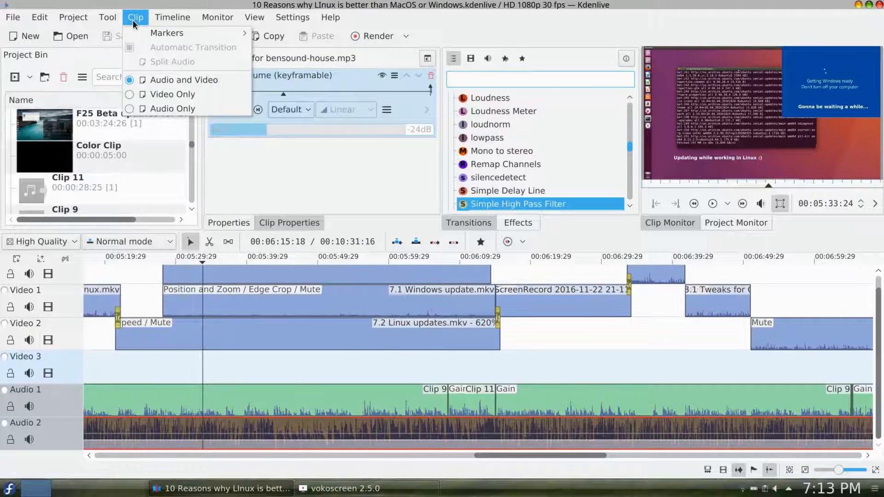
mouse_move(253, 23)
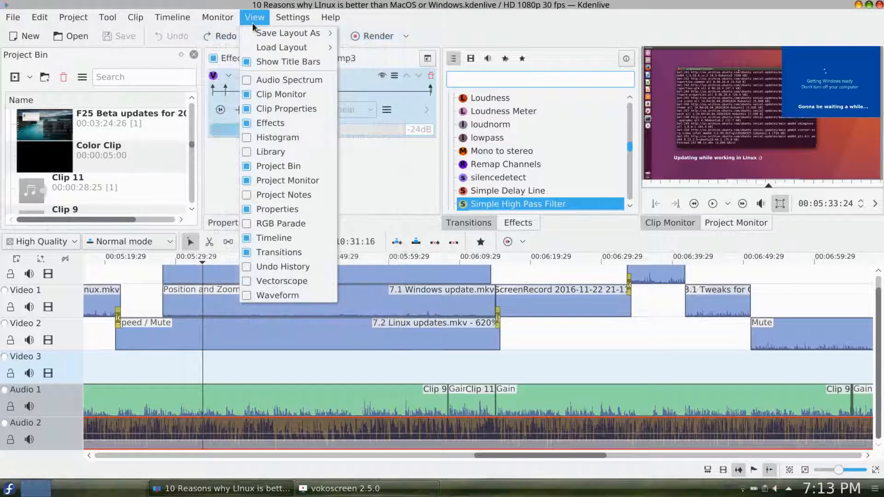
mouse_move(291, 26)
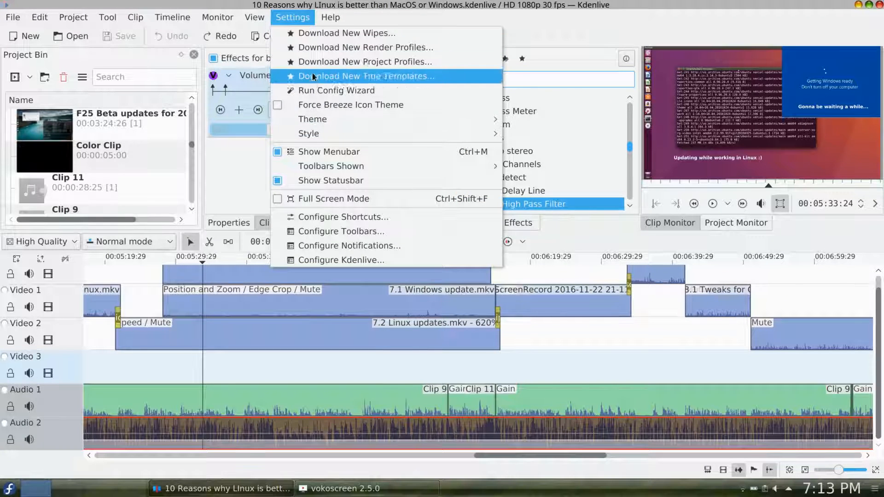
mouse_move(328, 121)
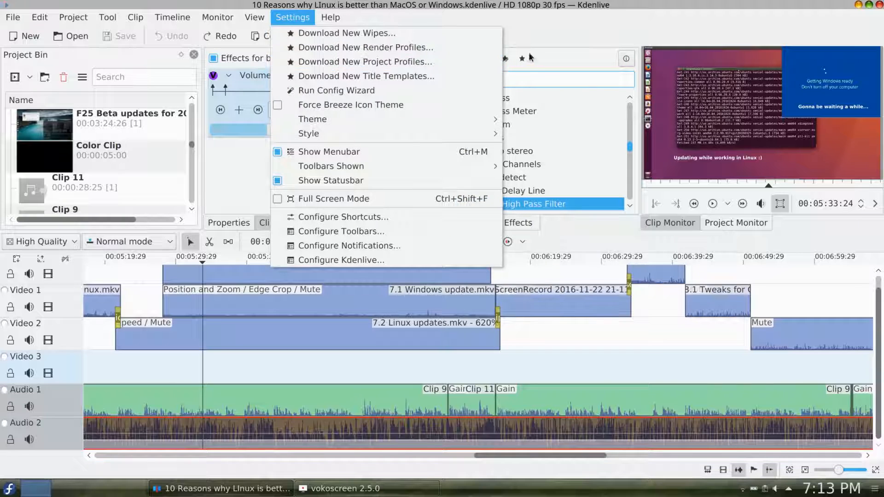
click(549, 40)
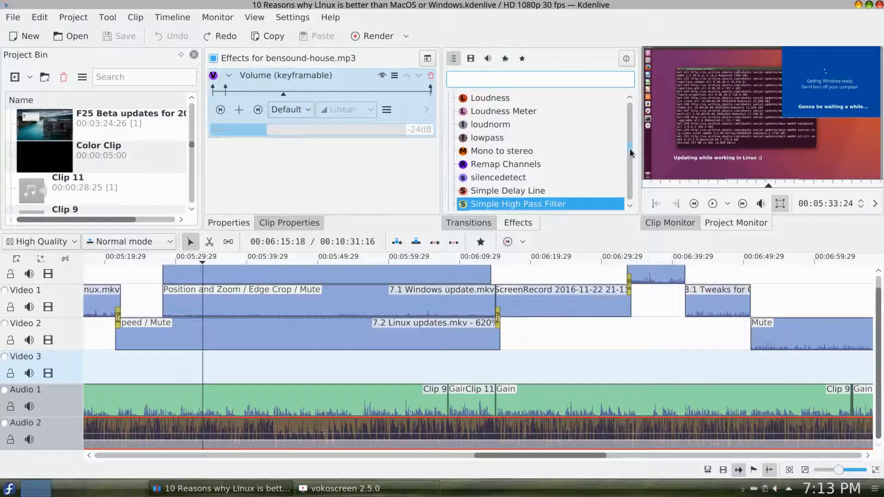
Step: Look further through the Audio category, past Simple High Pass Filter to the Sox effects
drag(630, 153, 632, 165)
scroll(507, 166, up, 2)
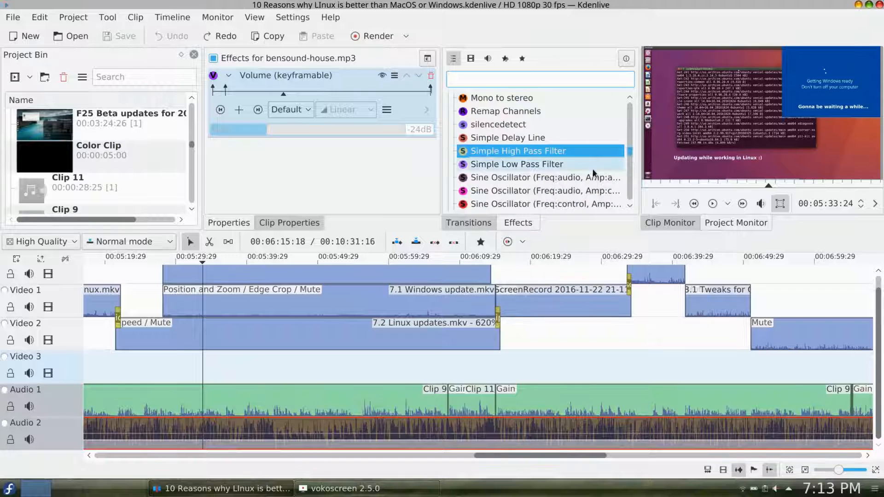
scroll(594, 174, down, 1)
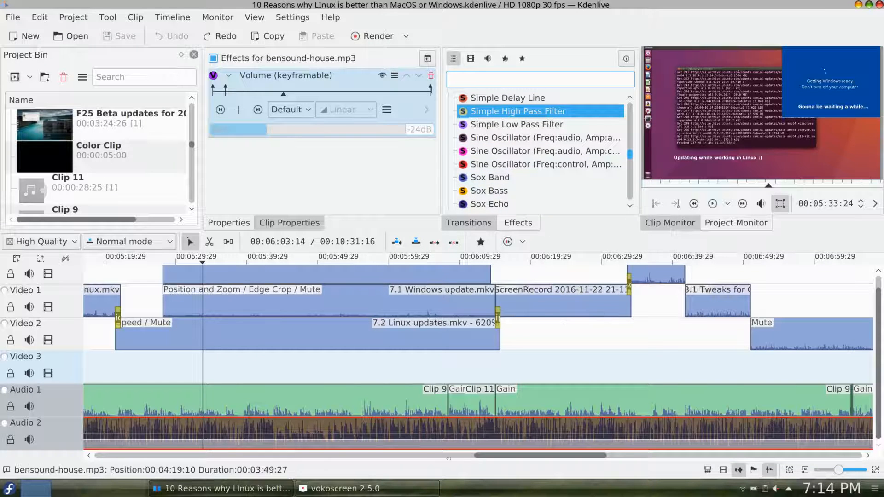
Step: Review the timeline through to the project's end and inspect the Gain effect on the long Clip 9 segment in Audio 1
drag(514, 459, 731, 488)
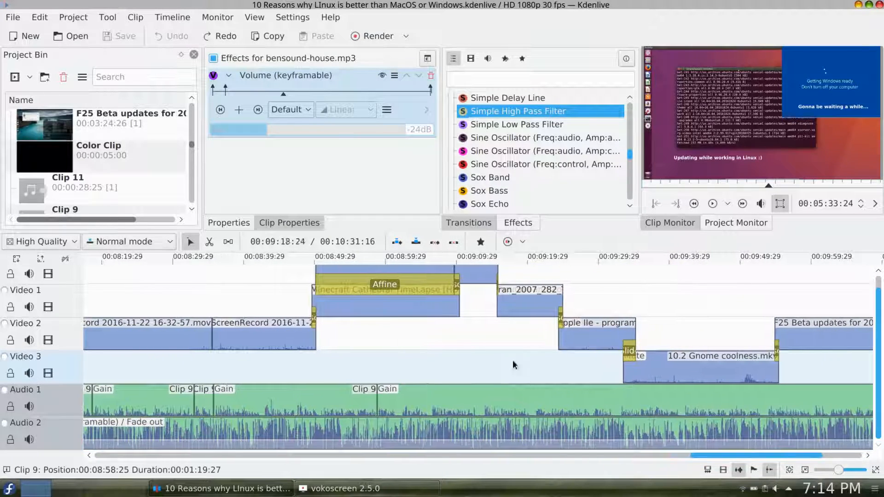
scroll(879, 369, up, 1)
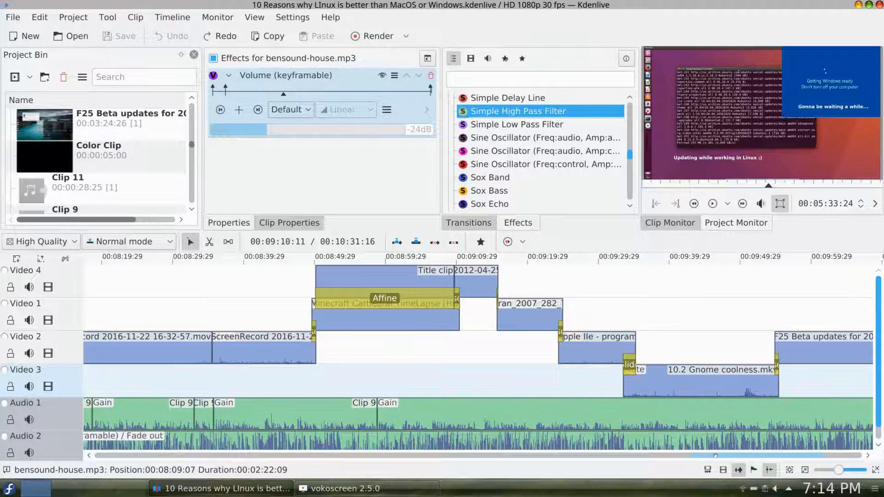
drag(715, 456, 755, 456)
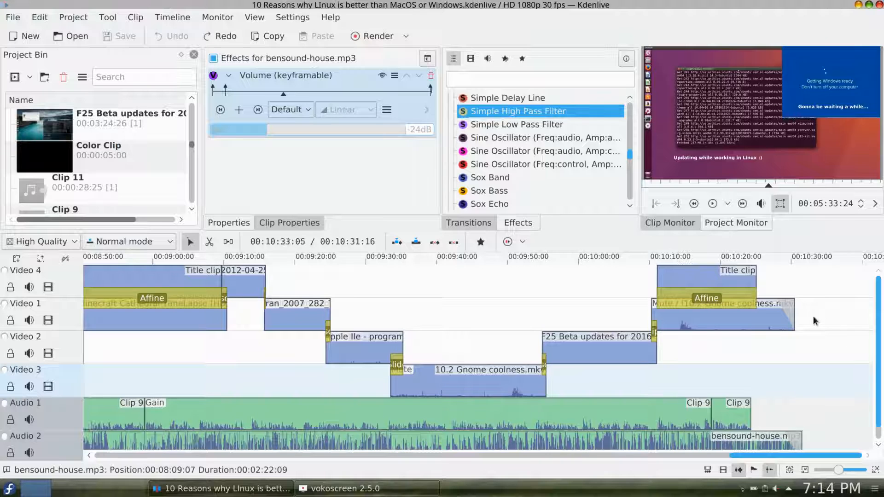
click(716, 206)
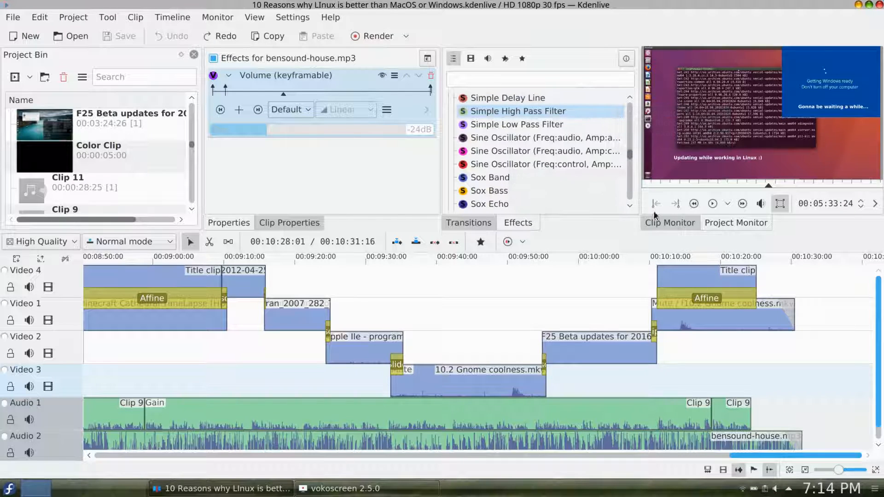
scroll(878, 281, down, 1)
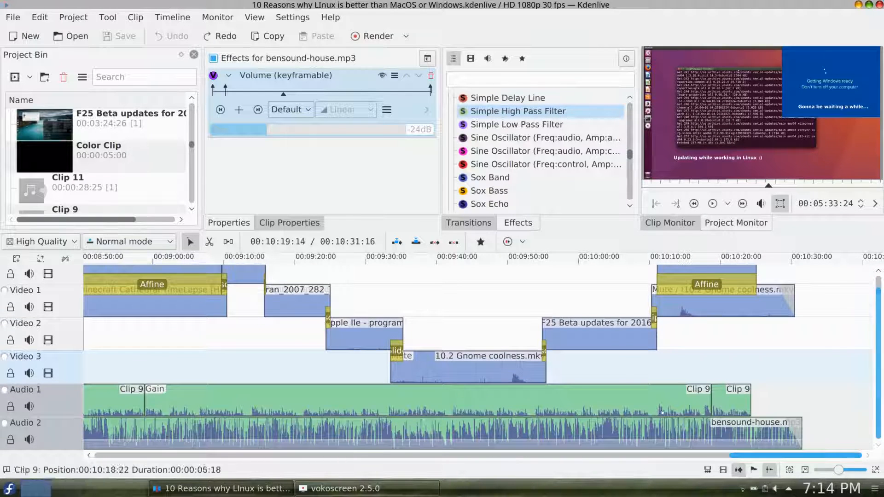
click(529, 396)
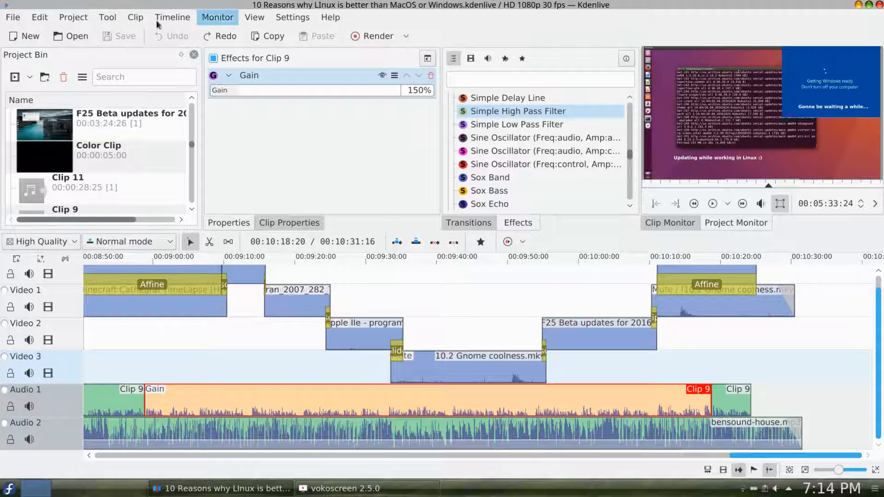
Step: Open the program configuration's Capture settings and look through the available devices for ALSA audio capture
click(290, 19)
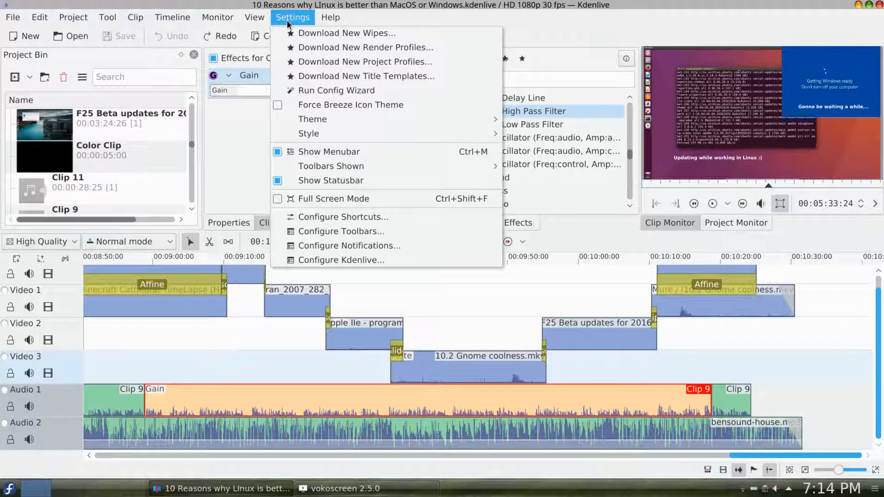
click(330, 262)
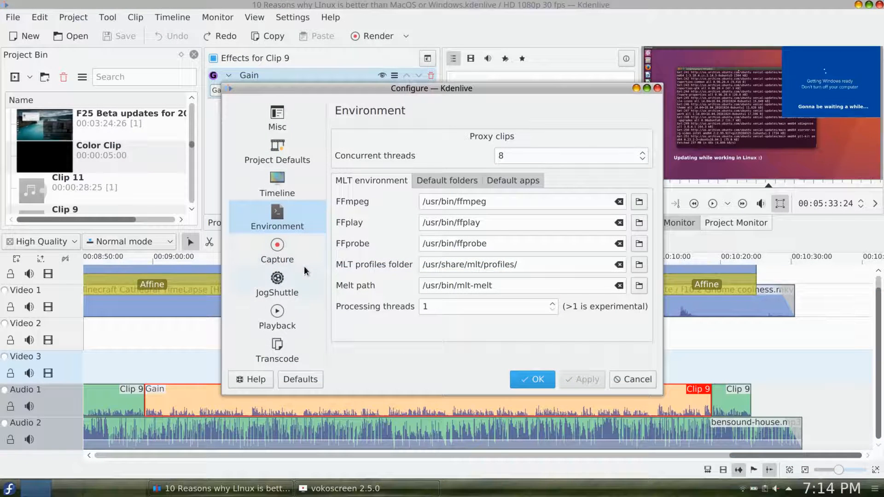
click(278, 251)
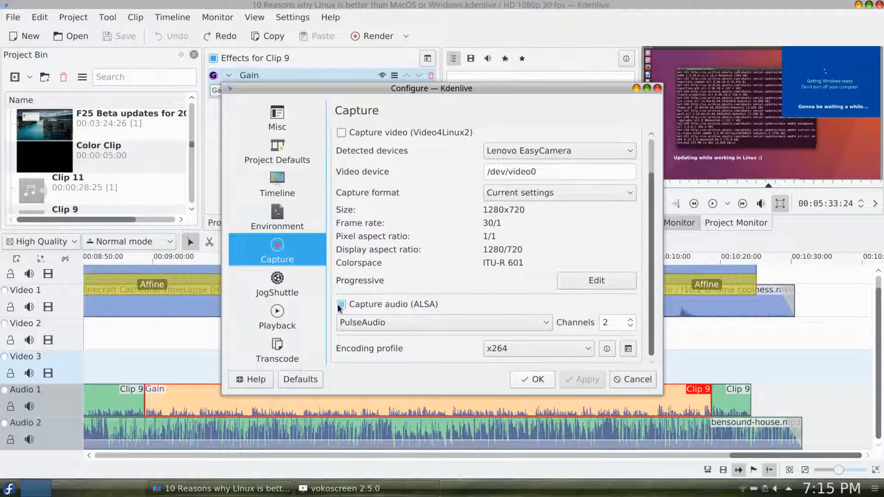
click(413, 323)
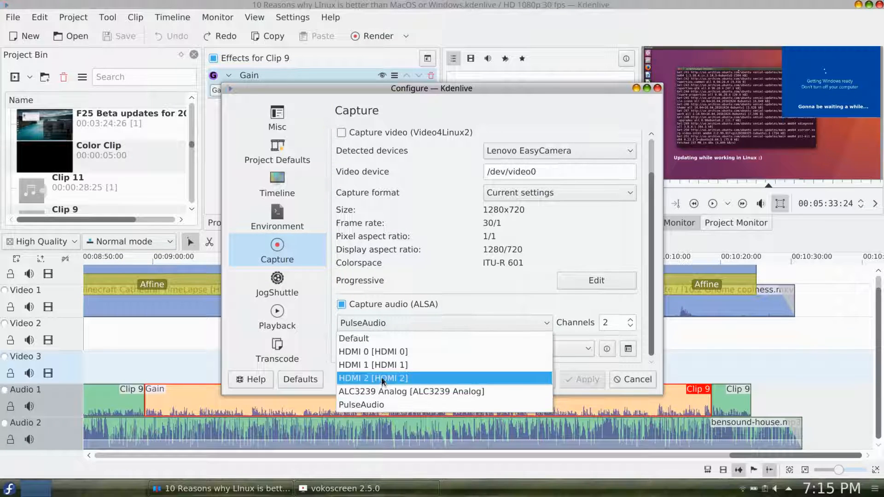
click(392, 325)
click(392, 324)
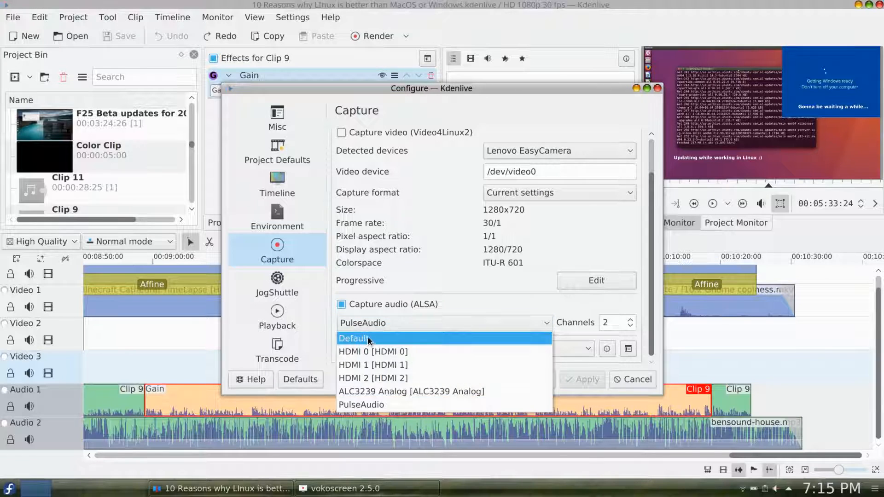
Step: Switch the ALSA audio capture device to Default, restore it to PulseAudio and accept the configuration
click(386, 333)
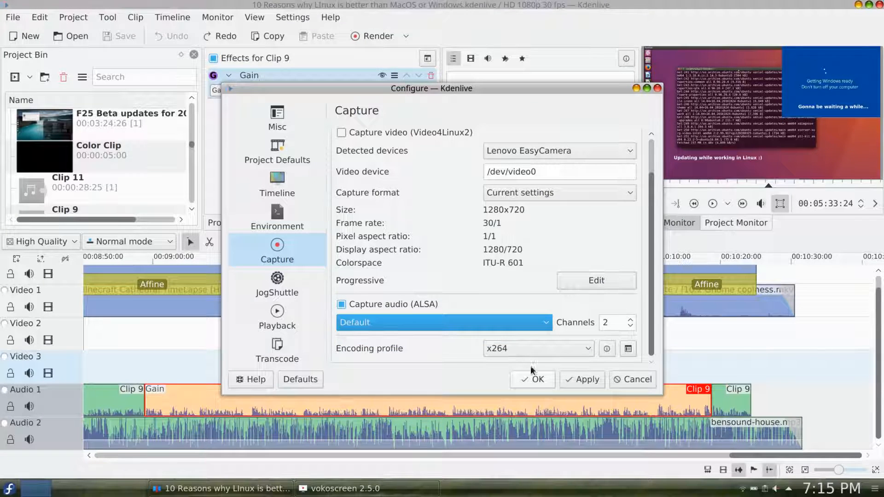
click(408, 331)
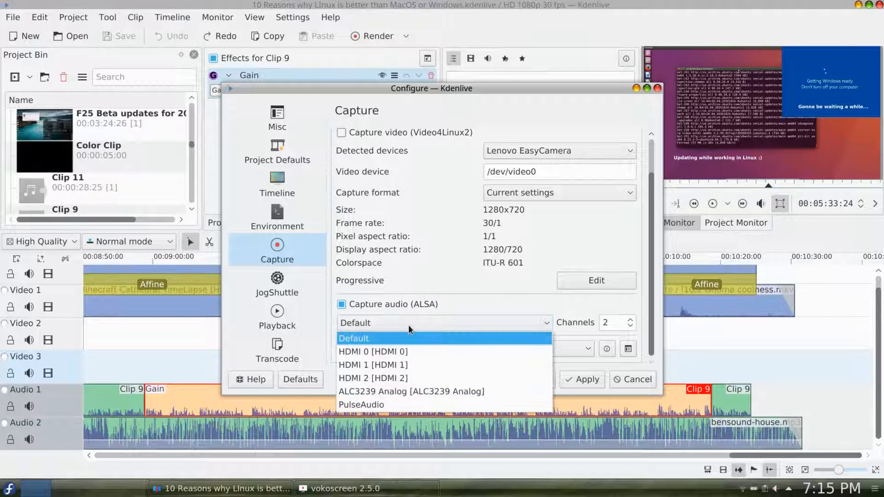
click(360, 408)
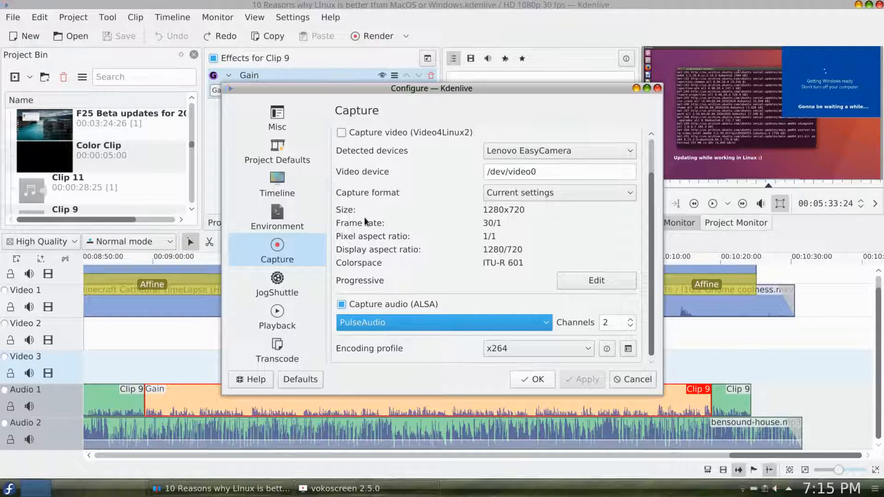
click(527, 380)
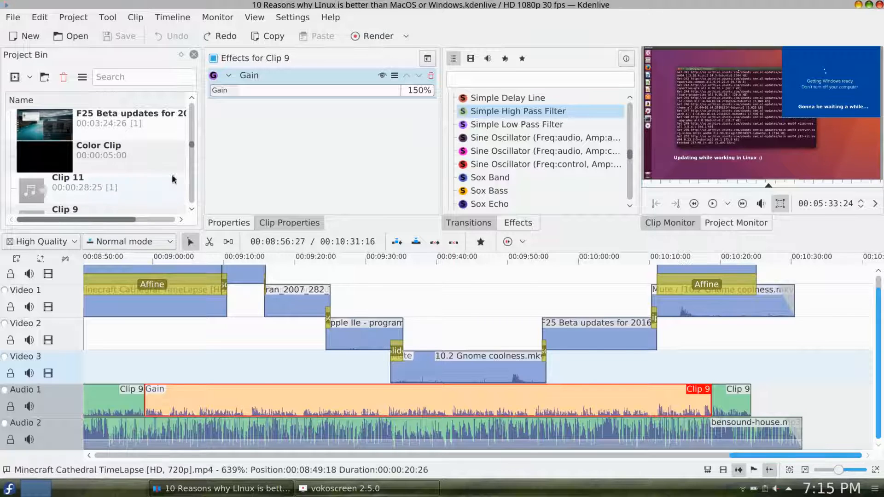
Step: Look over the audio clips in the Project Bin and review the timeline from the update clips through to the project's end
click(192, 210)
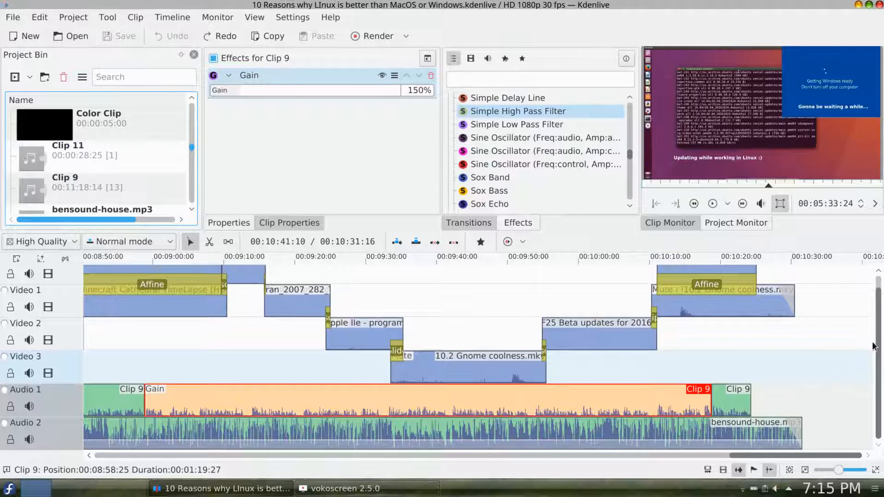
scroll(878, 346, up, 1)
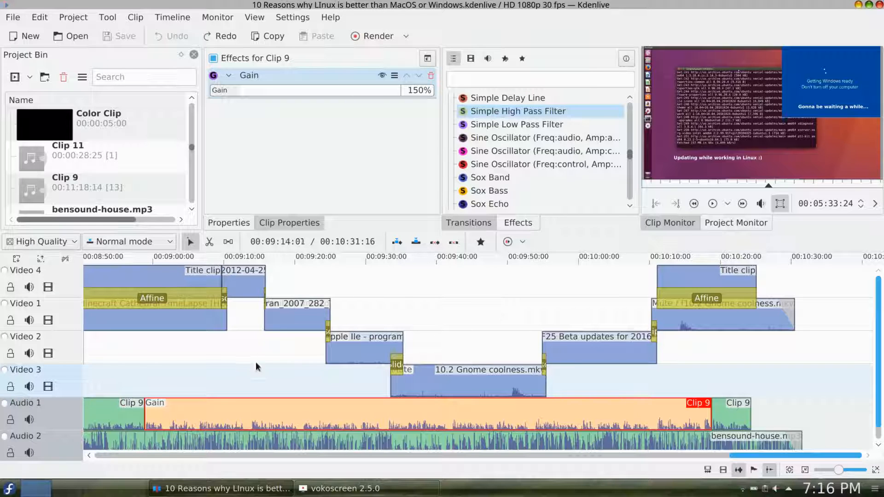
drag(798, 456, 474, 455)
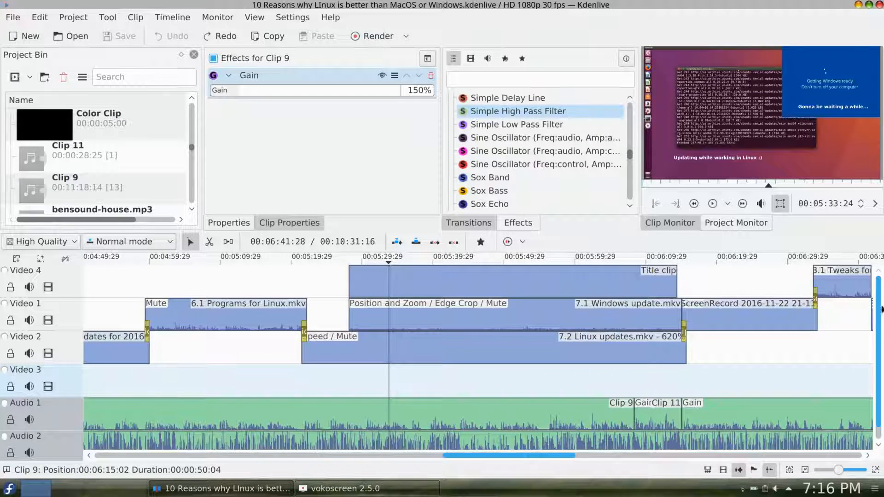
drag(527, 456, 579, 455)
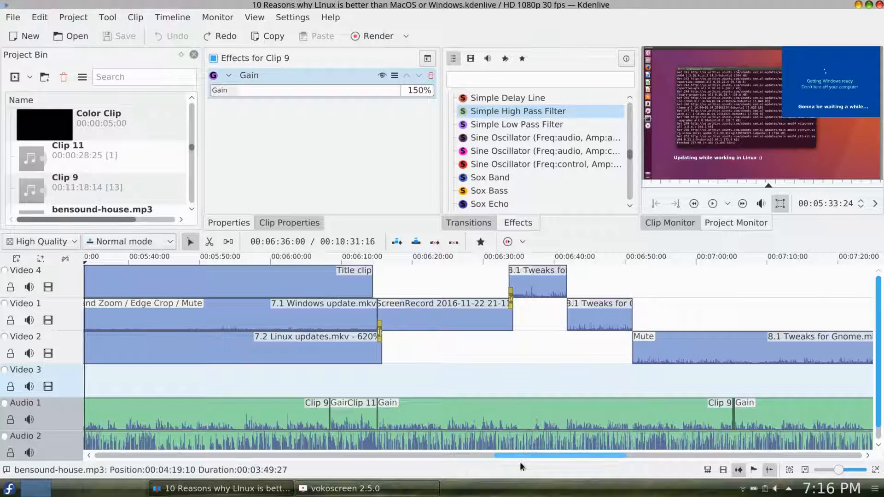
drag(545, 456, 808, 457)
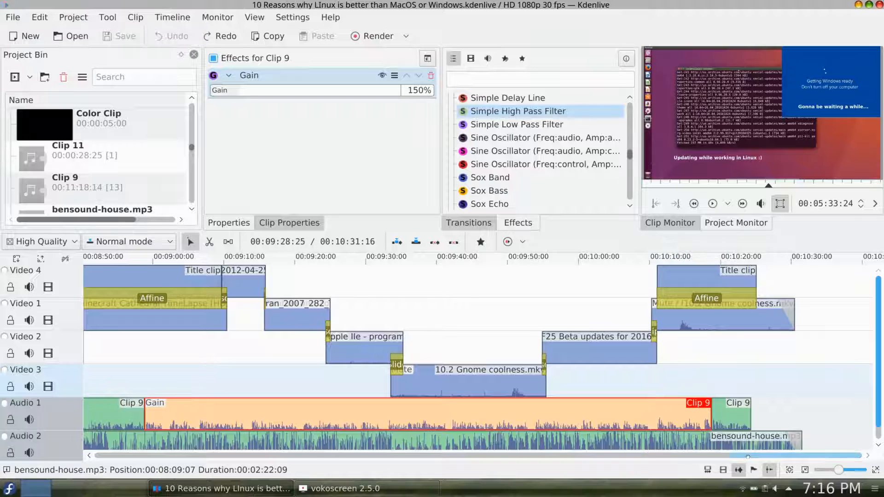
scroll(742, 455, up, 2)
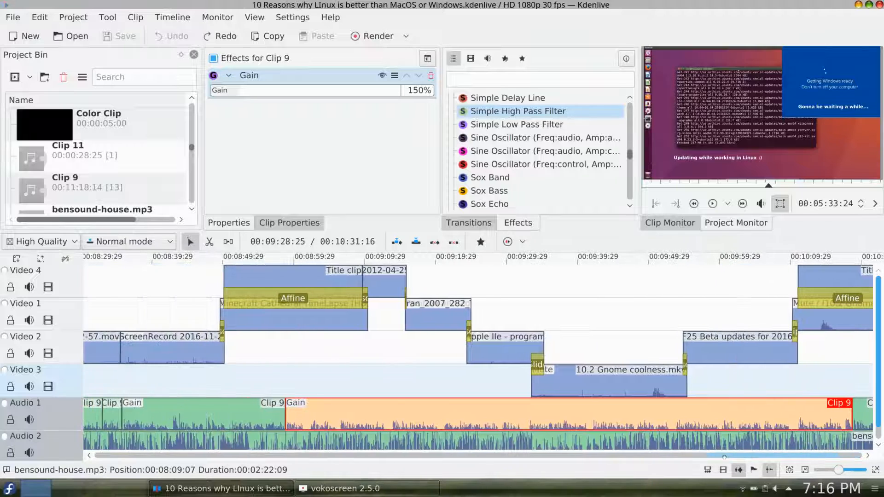
Step: Look up Kdenlive's version information in its About window and close the window
click(331, 17)
click(358, 103)
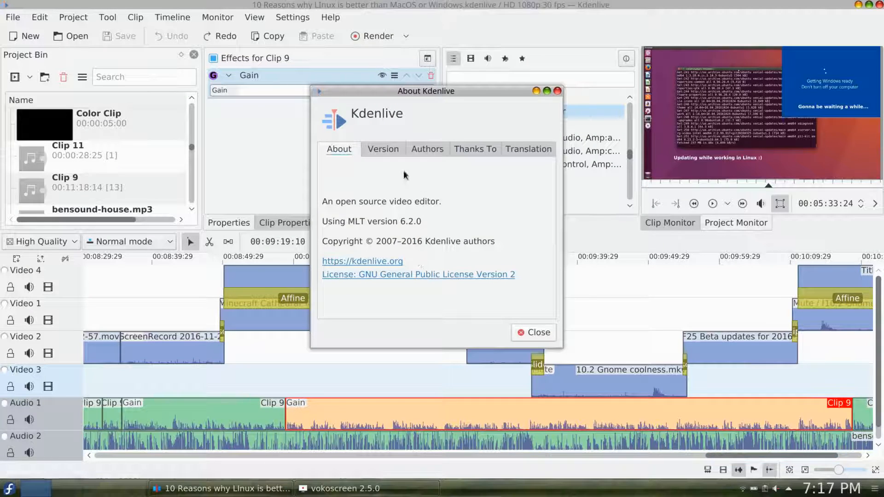
click(383, 149)
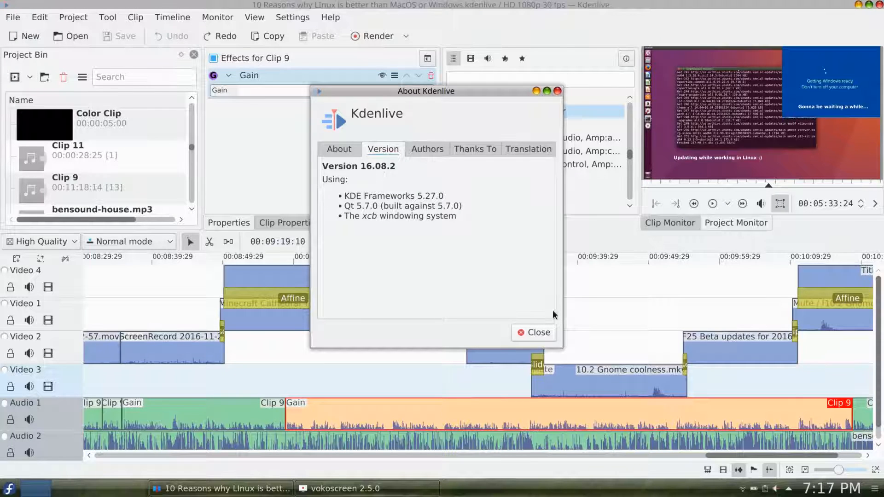
click(535, 332)
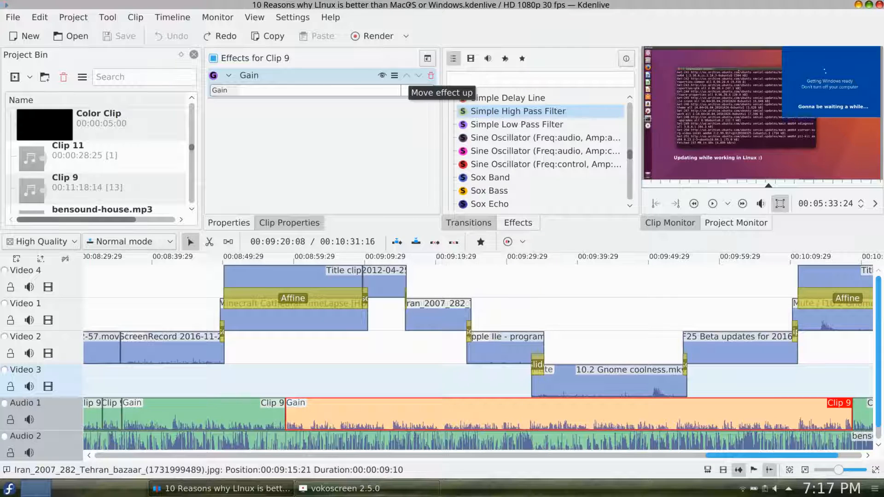
Step: Try shortening the Iran_2007_282 image clip on Video 1 to 00:00:08:20, undo the trim and deselect the clip
drag(470, 307, 466, 307)
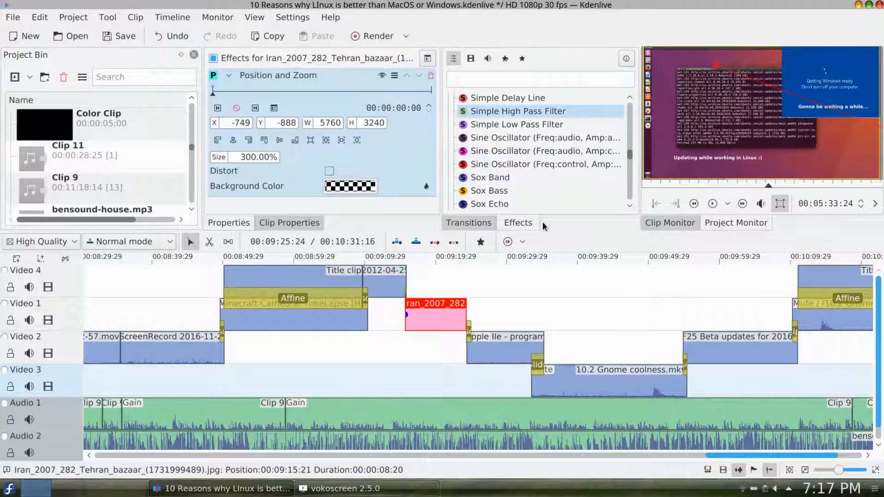
key(ctrl+z)
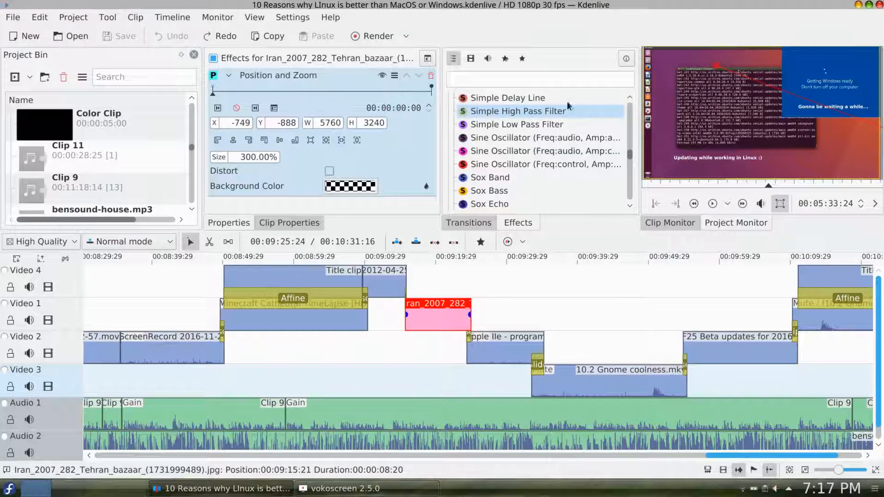
click(506, 318)
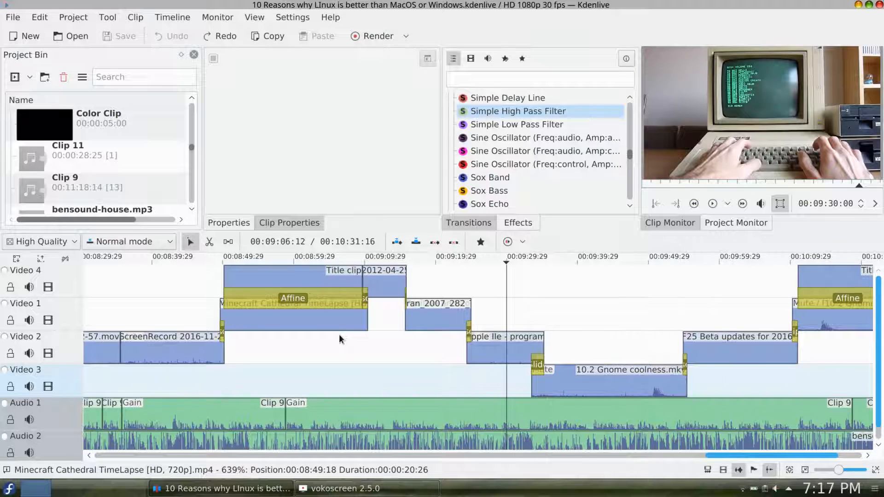
Step: Preview the project at 00:08:57:25 in the Minecraft Cathedral clip and at 00:08:29:24 in the preceding screen recording
scroll(341, 339, left, 1)
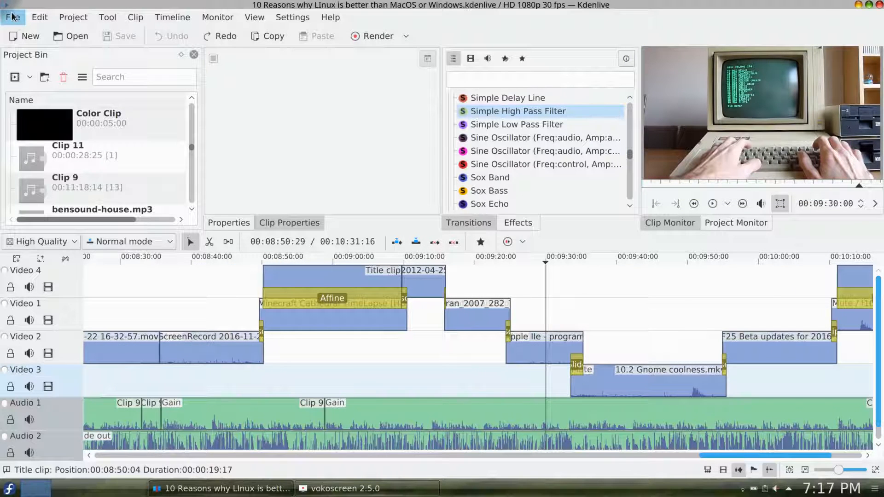
click(13, 17)
mouse_move(40, 18)
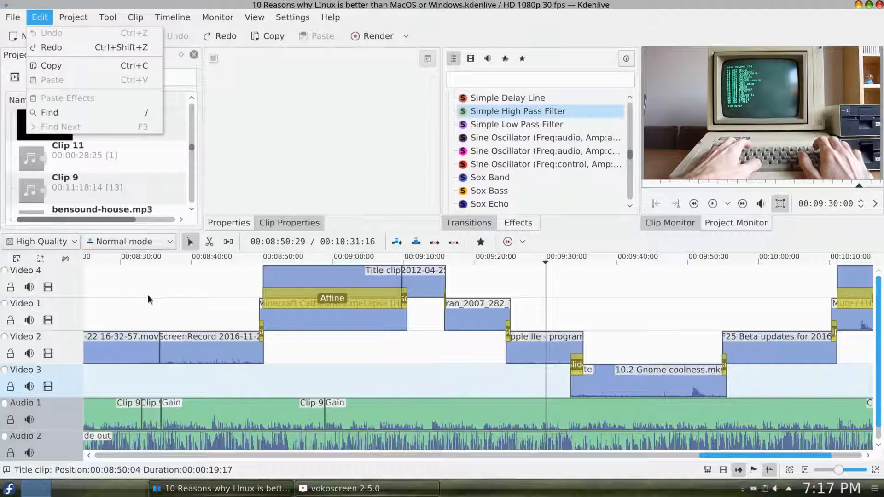
click(320, 259)
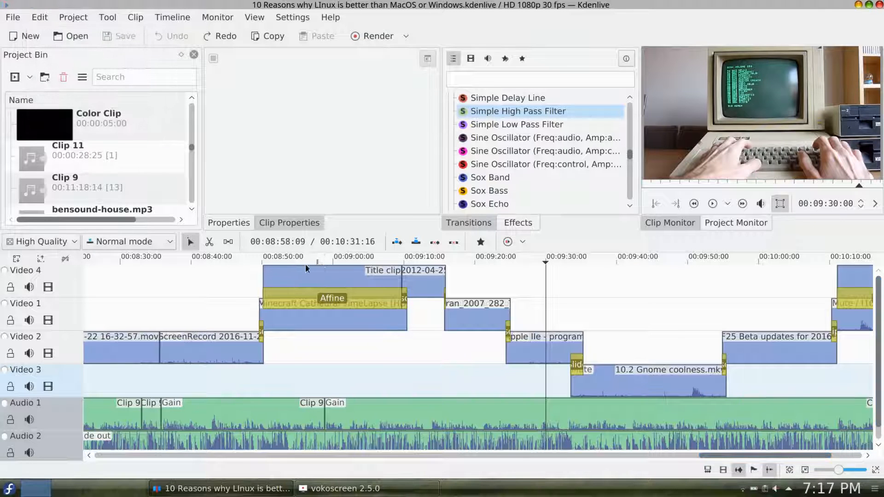
click(317, 261)
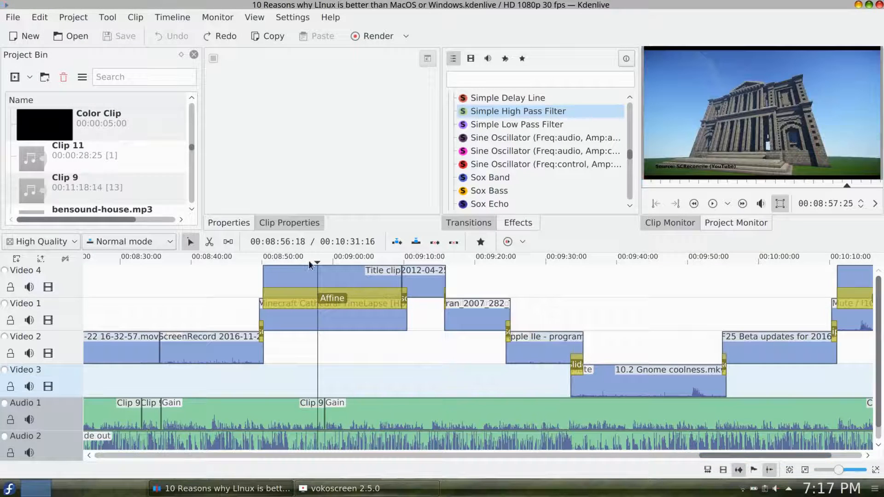
click(119, 261)
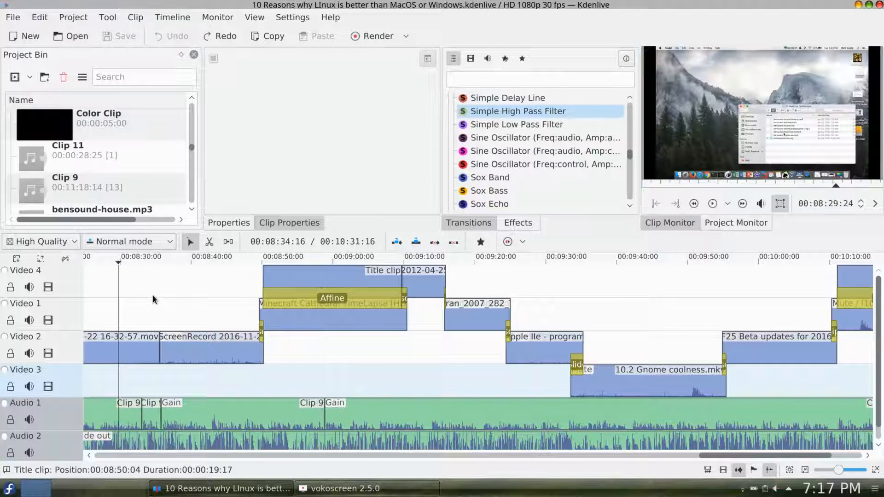
click(13, 19)
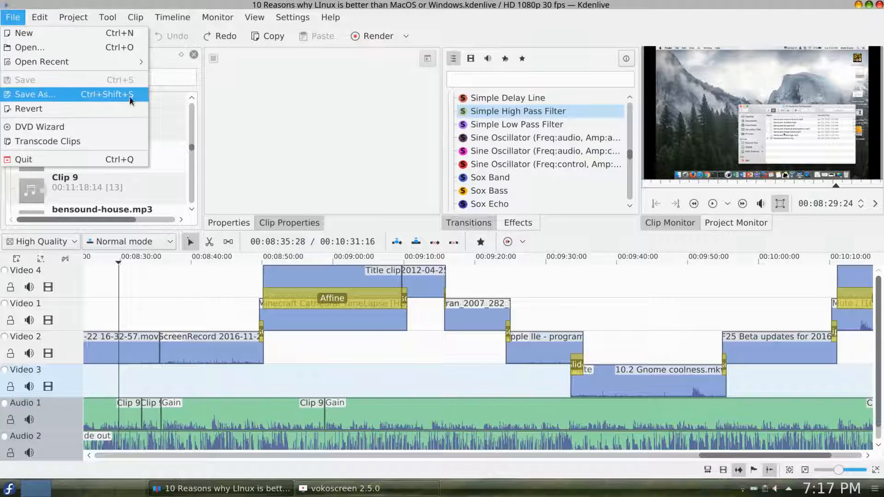
click(277, 136)
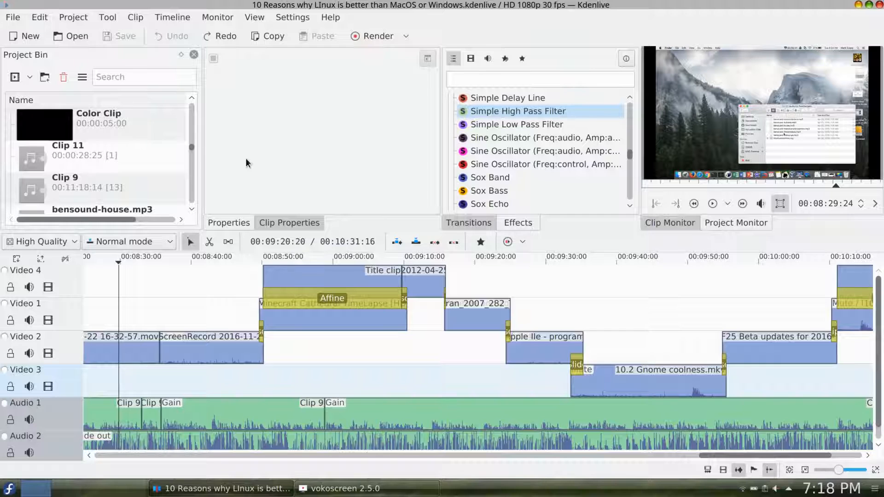
scroll(311, 341, right, 2)
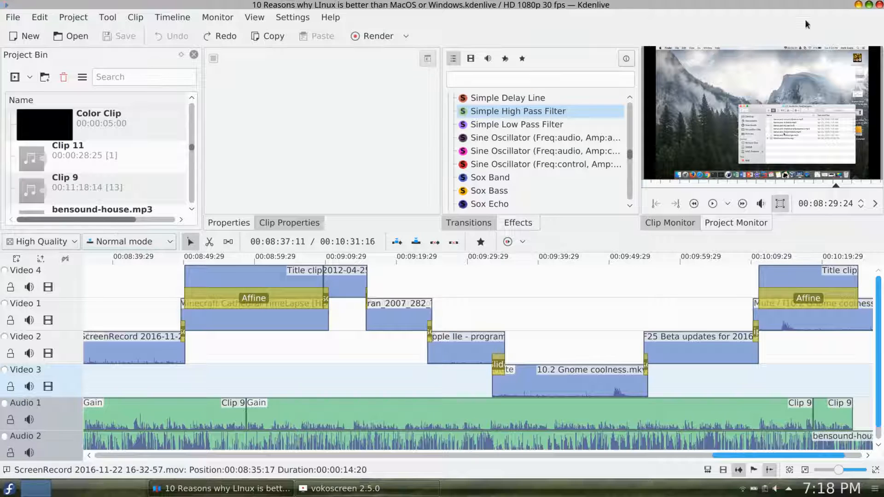
click(857, 5)
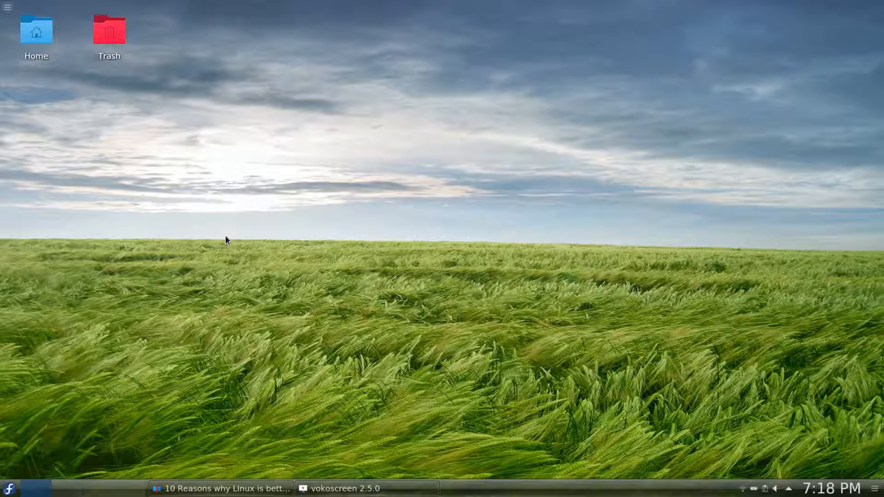
click(221, 489)
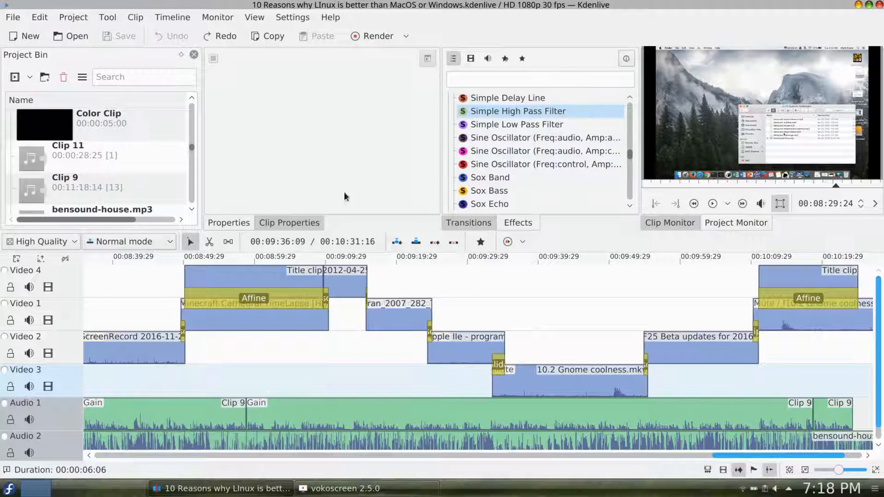
Step: Inspect all settings of the Affine transition between the title clip and the Minecraft Cathedral clip, including size, rotation and shear
click(249, 299)
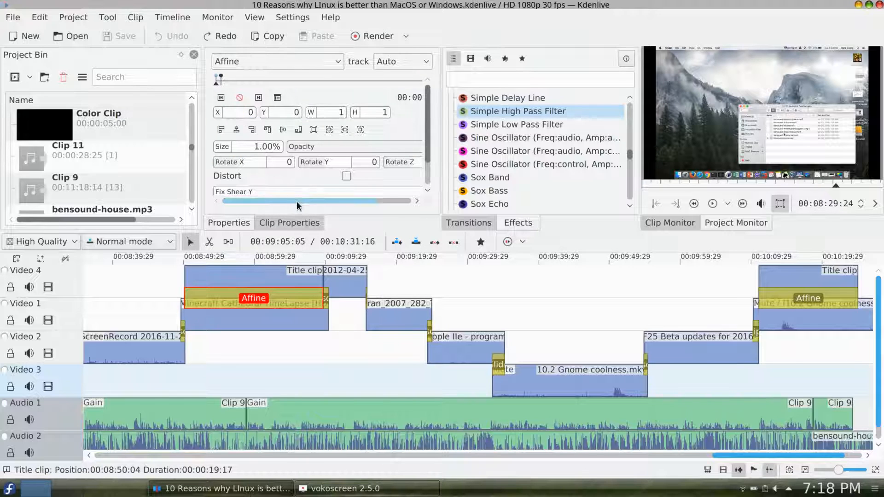
mouse_move(323, 201)
mouse_down()
mouse_move(357, 210)
mouse_move(322, 207)
mouse_up()
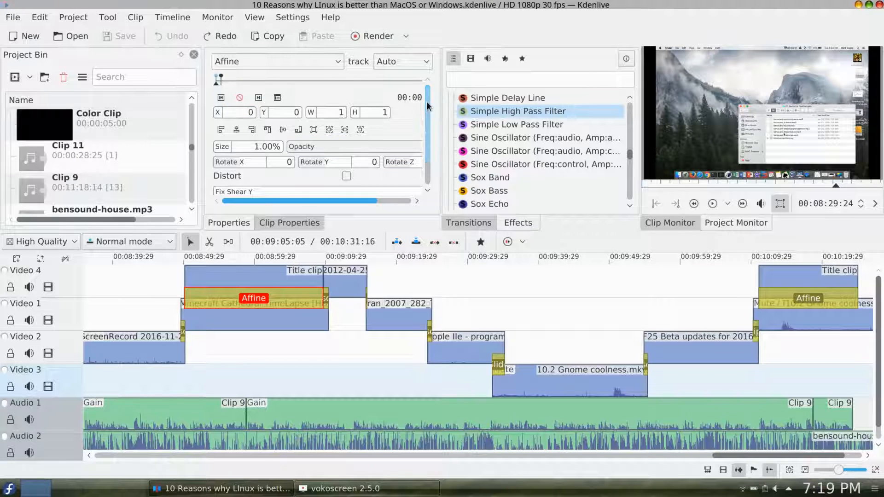
drag(427, 101, 433, 139)
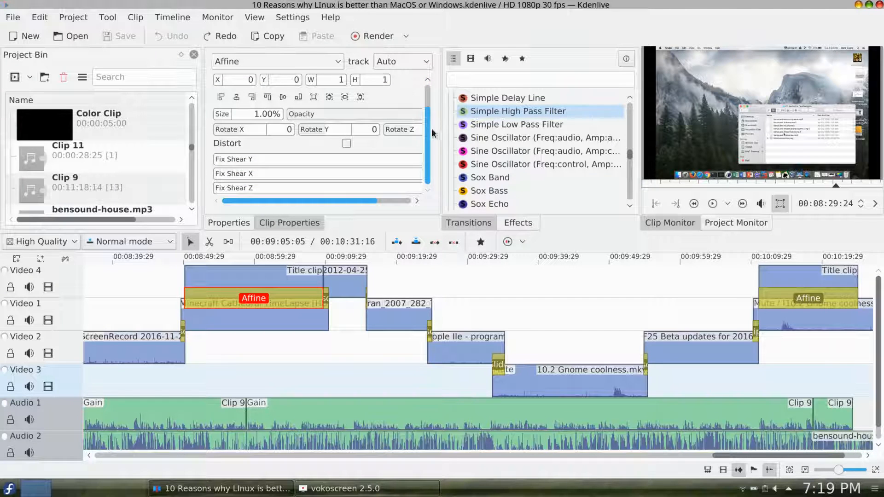
drag(431, 138, 429, 115)
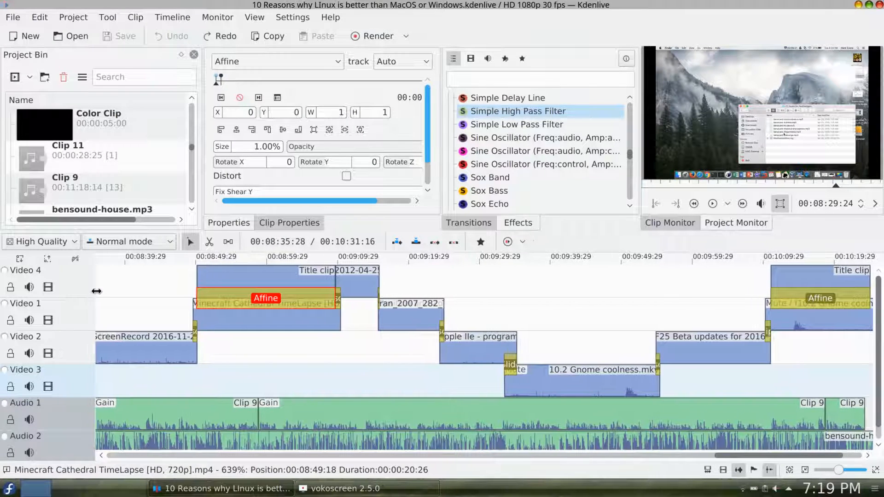
Step: Widen the timeline's track headers slightly and give the panels above the timeline a little more height
drag(84, 291, 96, 291)
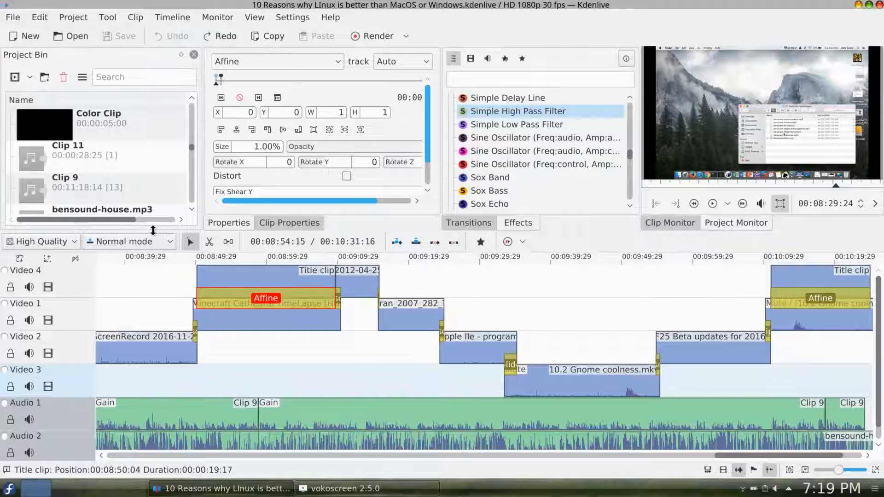
drag(154, 231, 160, 243)
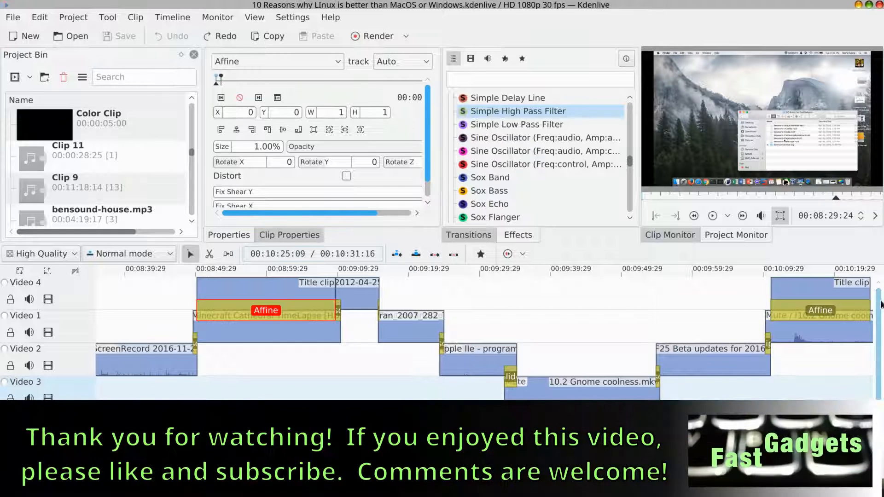
mouse_move(881, 305)
mouse_down()
mouse_move(879, 374)
mouse_move(880, 297)
mouse_up()
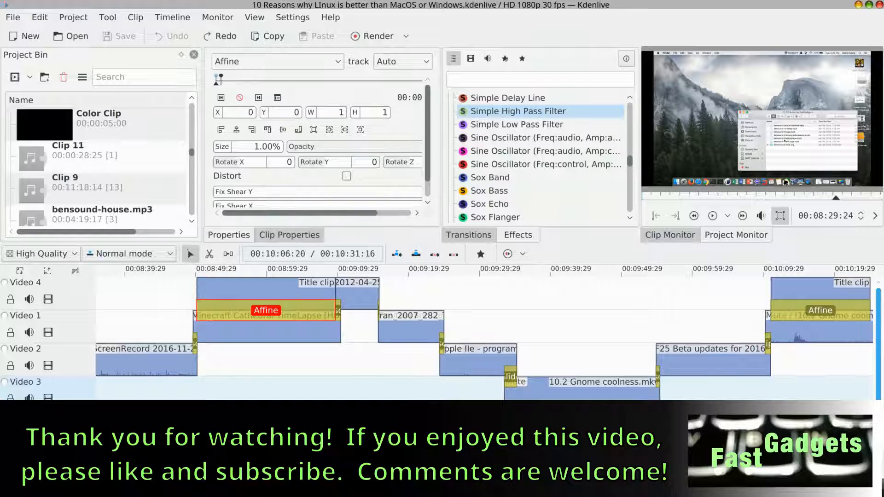
key(ctrl+minus)
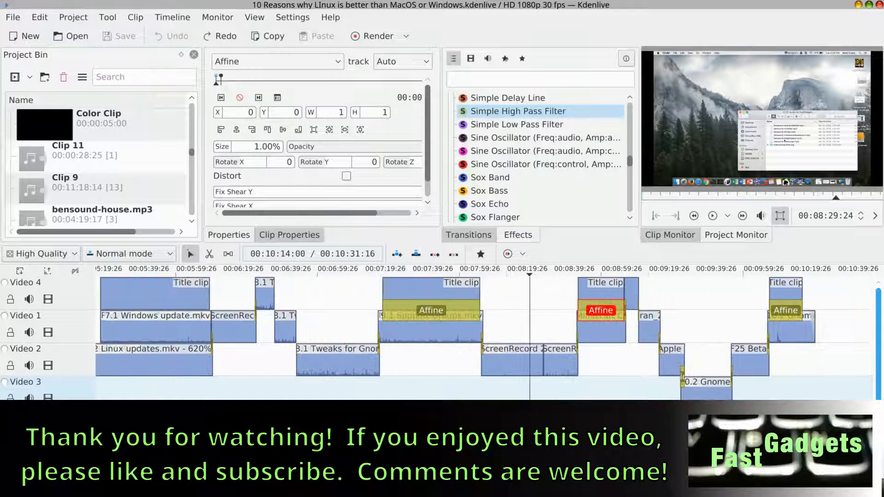